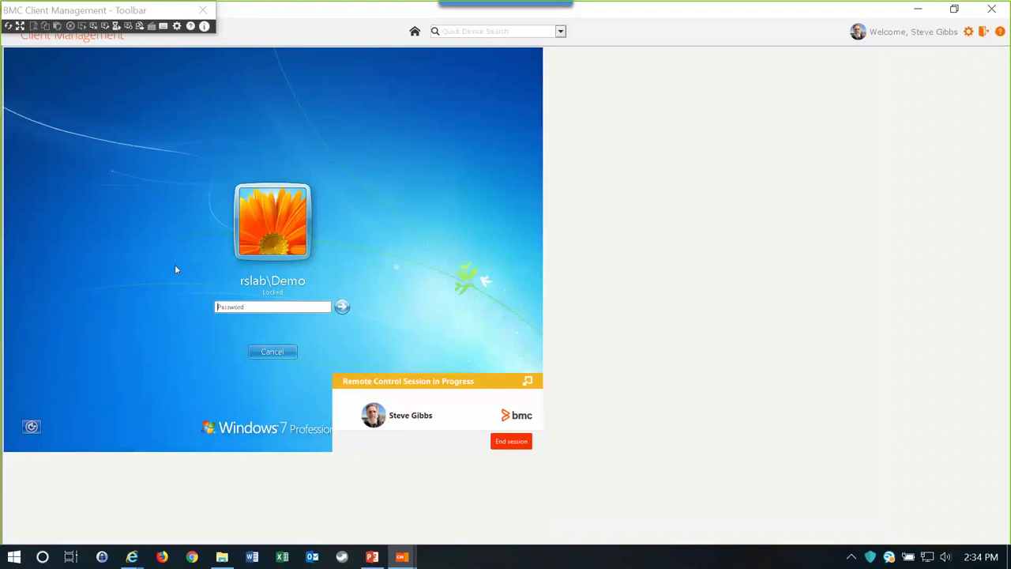
Unlock the remote Windows 7 desktop by entering the Demo account's password.
{"action": "type", "text": "•••••••••••"}
{"action": "left_click", "coordinate": [342, 306]}
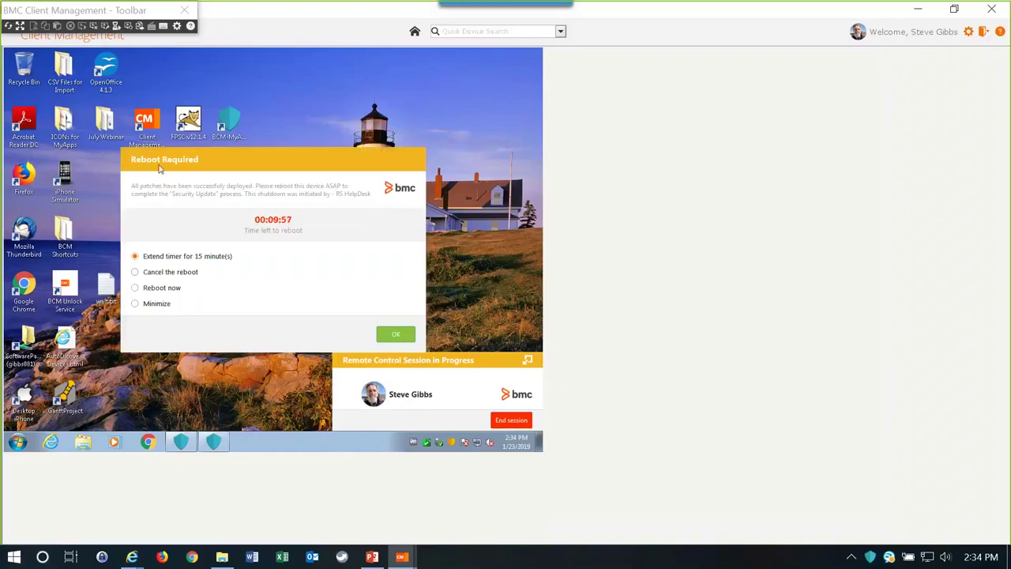
Reposition the Reboot Required notice on the remote desktop, choose to cancel the reboot, and confirm.
{"action": "left_click_drag", "start_coordinate": [274, 158], "coordinate": [300, 115]}
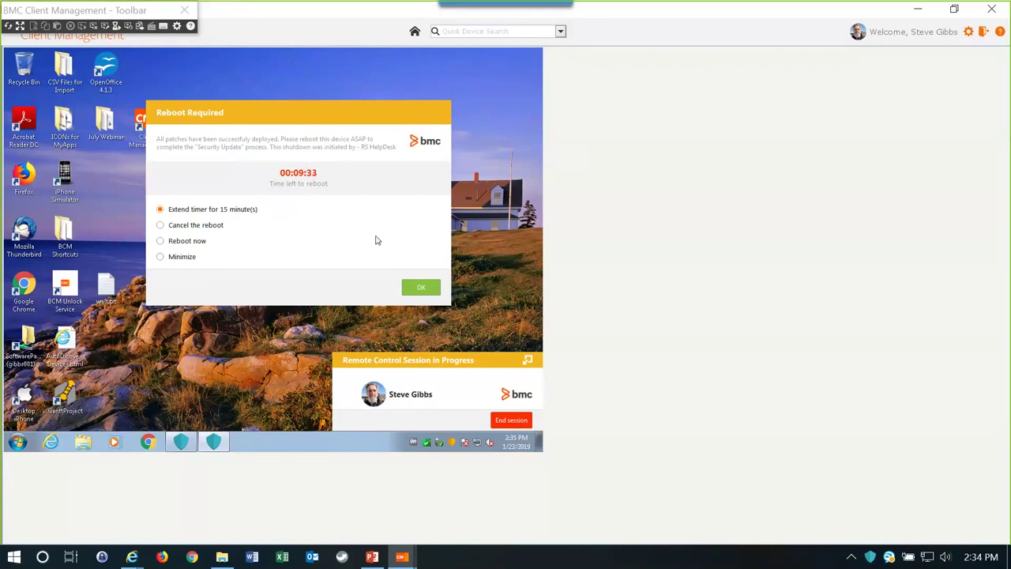
{"action": "left_click", "coordinate": [423, 290]}
{"action": "left_click", "coordinate": [420, 289]}
{"action": "left_click", "coordinate": [422, 290]}
{"action": "left_click", "coordinate": [184, 226]}
{"action": "left_click", "coordinate": [419, 290]}
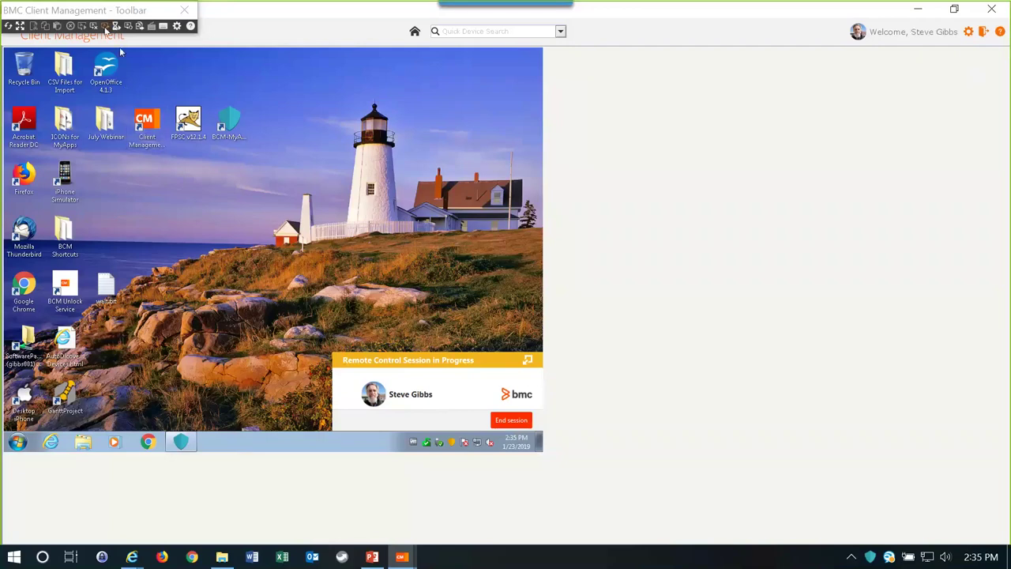
Restore the normal console layout and leave the remote control view without disconnecting the session.
{"action": "left_click", "coordinate": [20, 26]}
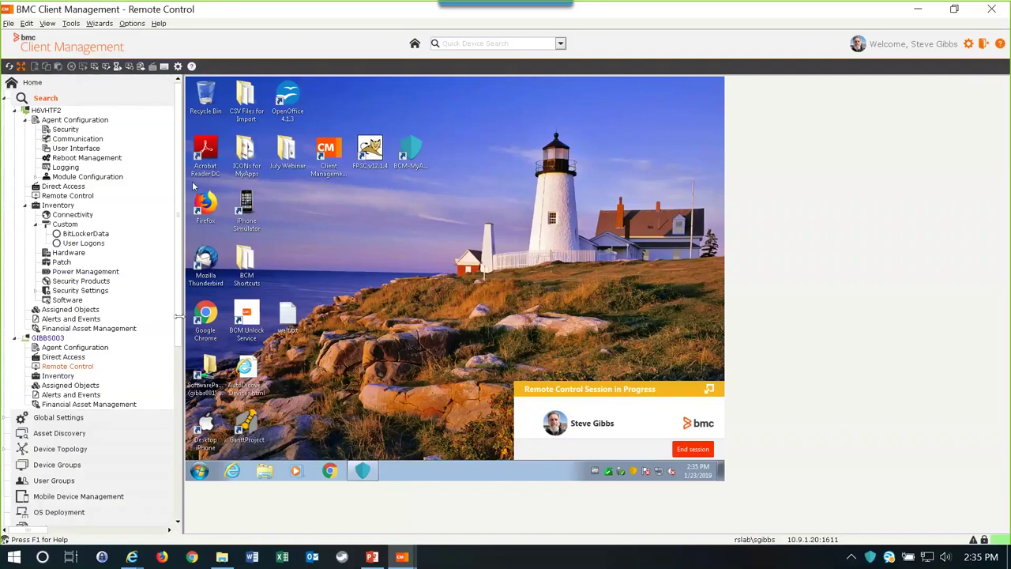
{"action": "scroll", "coordinate": [178, 322], "scroll_direction": "down", "scroll_amount": 10}
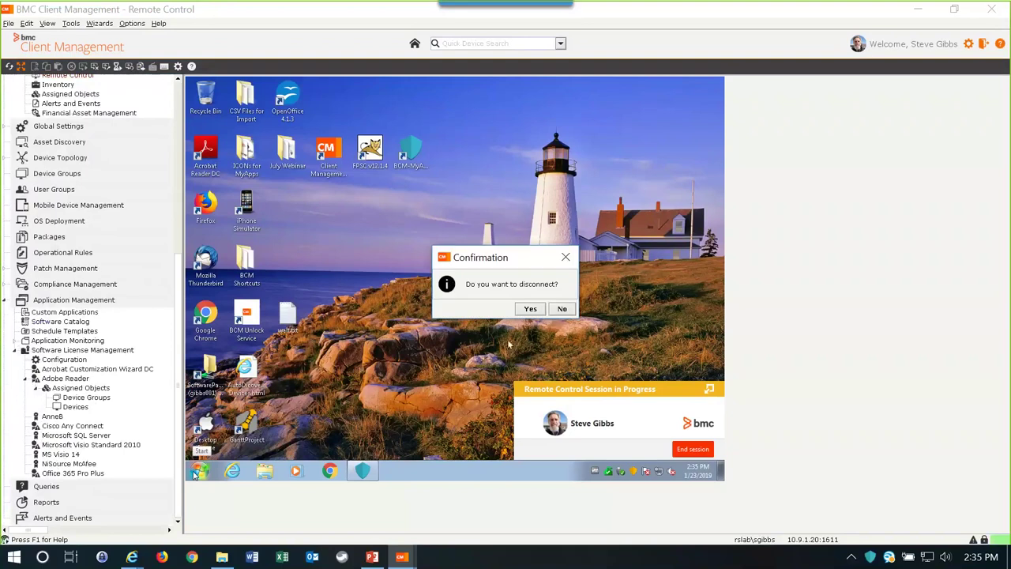
{"action": "left_click", "coordinate": [559, 309]}
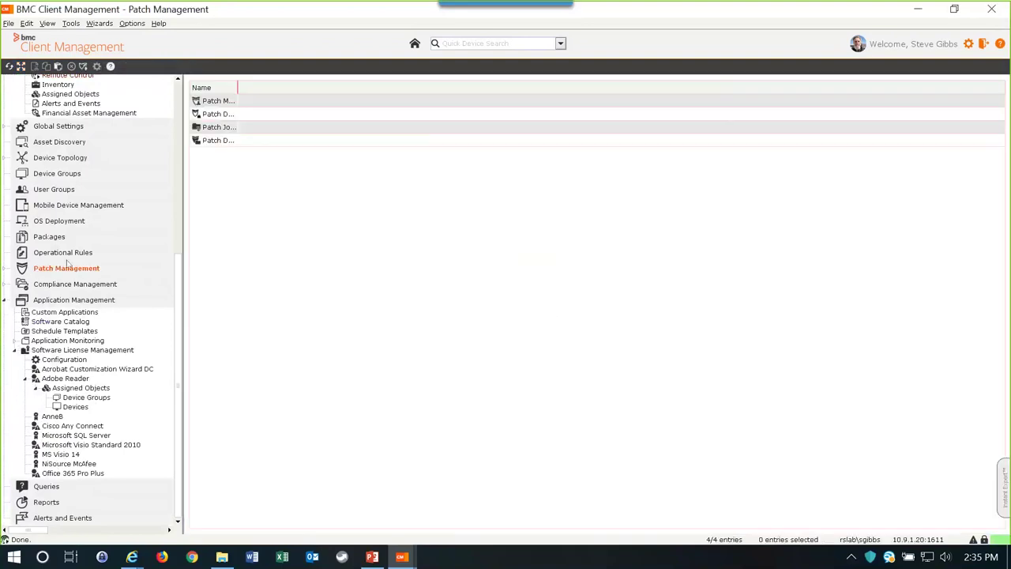
Open the Windows 7 patch group under Patch Deployment and review the patches it contains.
{"action": "double_click", "coordinate": [67, 268]}
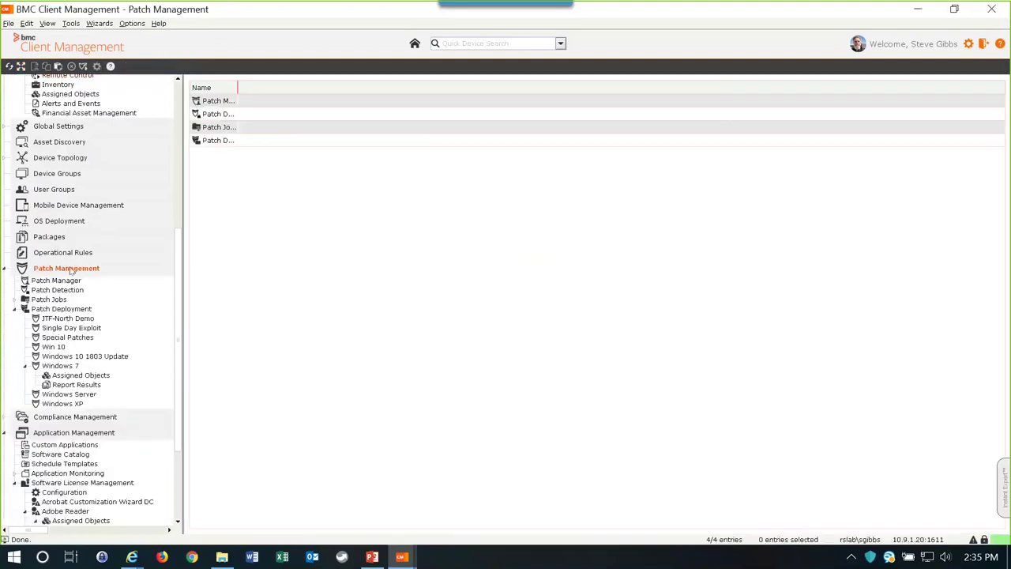
{"action": "left_click", "coordinate": [60, 365]}
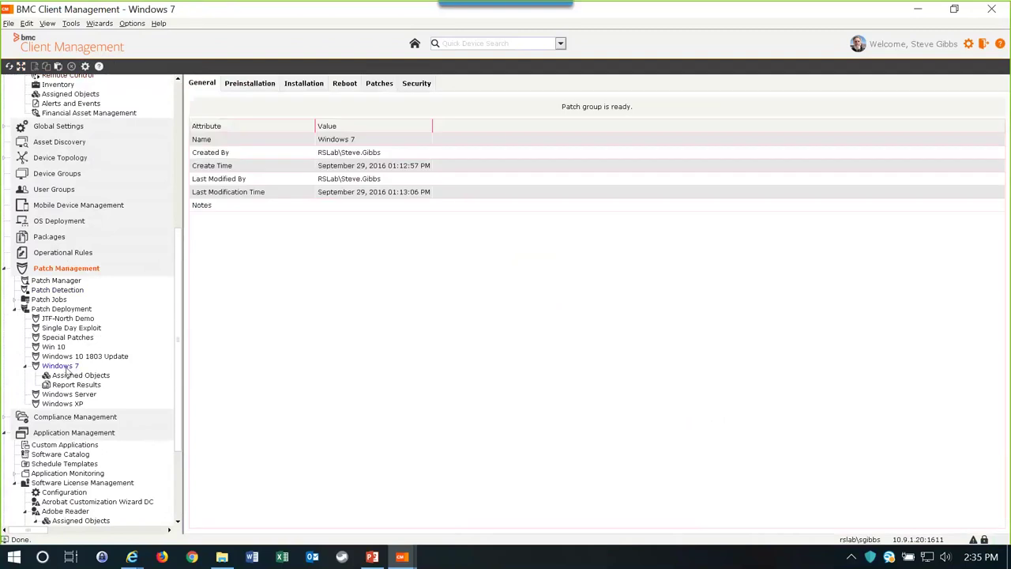
{"action": "left_click", "coordinate": [379, 84]}
{"action": "left_click", "coordinate": [257, 140]}
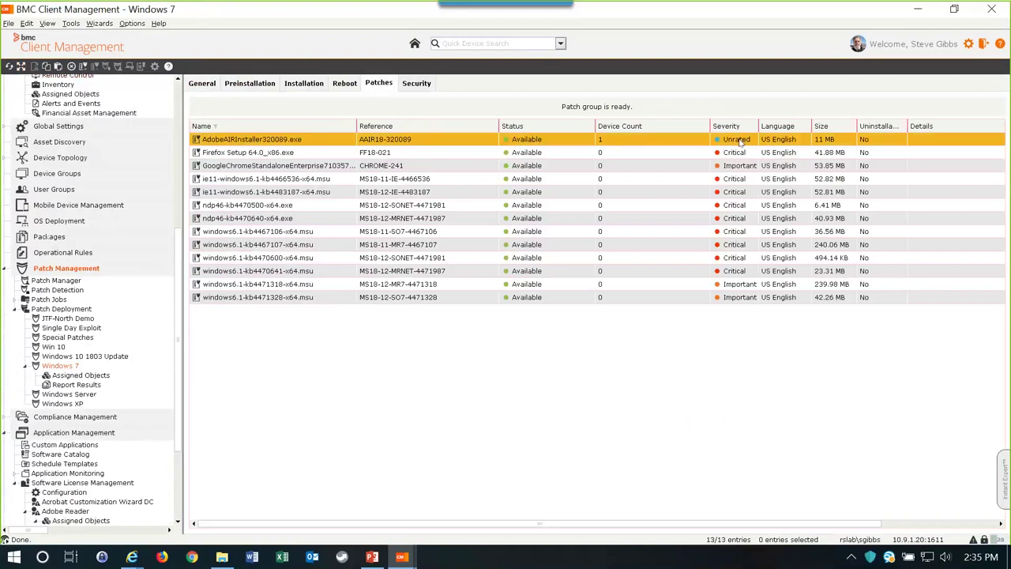
{"action": "left_click", "coordinate": [339, 247]}
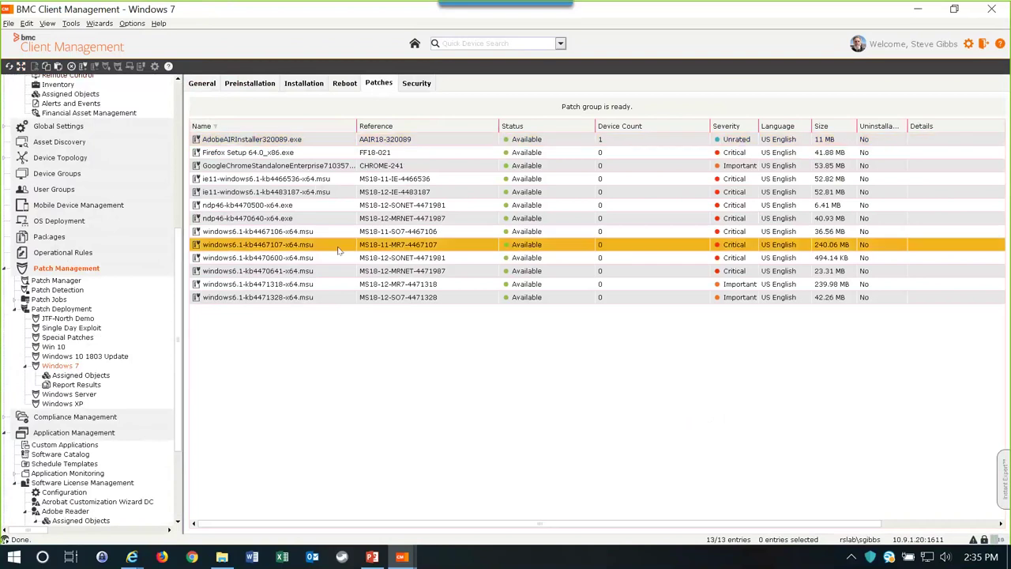
Show the devices assigned to the Windows 7 patch group and refresh the list to check the device status.
{"action": "left_click", "coordinate": [79, 376]}
{"action": "left_click", "coordinate": [75, 394]}
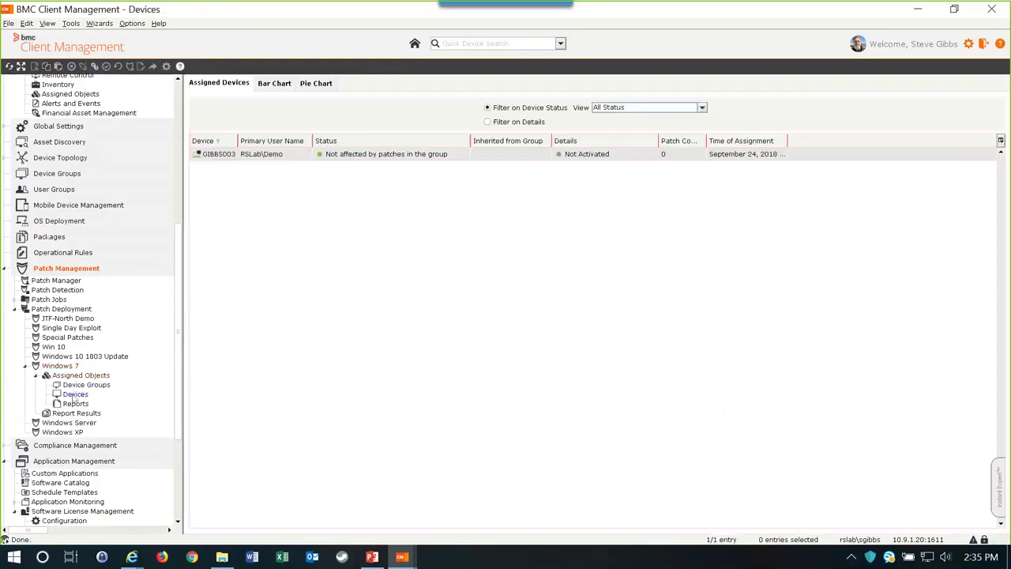
{"action": "right_click", "coordinate": [438, 238]}
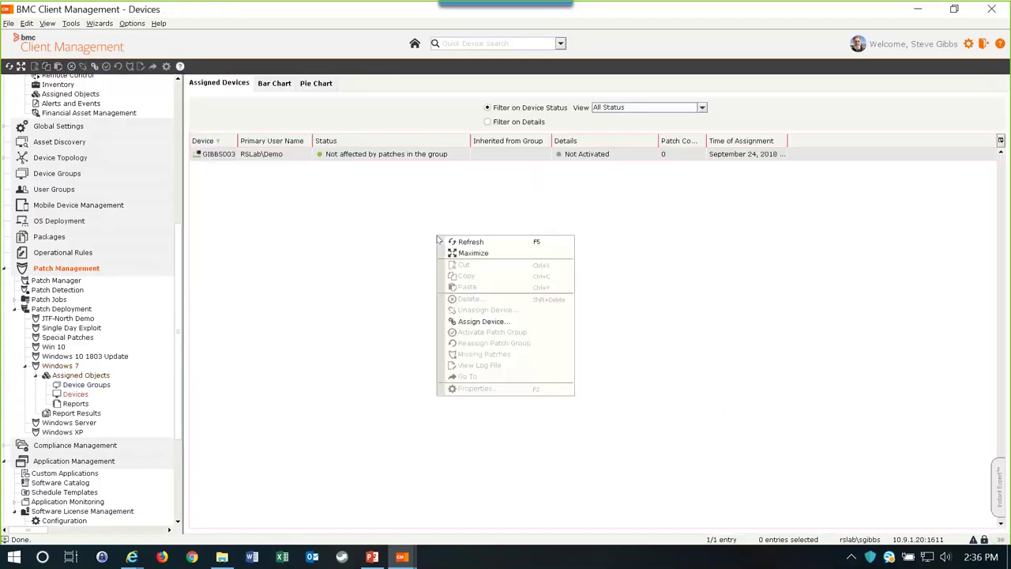
{"action": "left_click", "coordinate": [454, 241]}
{"action": "left_click", "coordinate": [346, 156]}
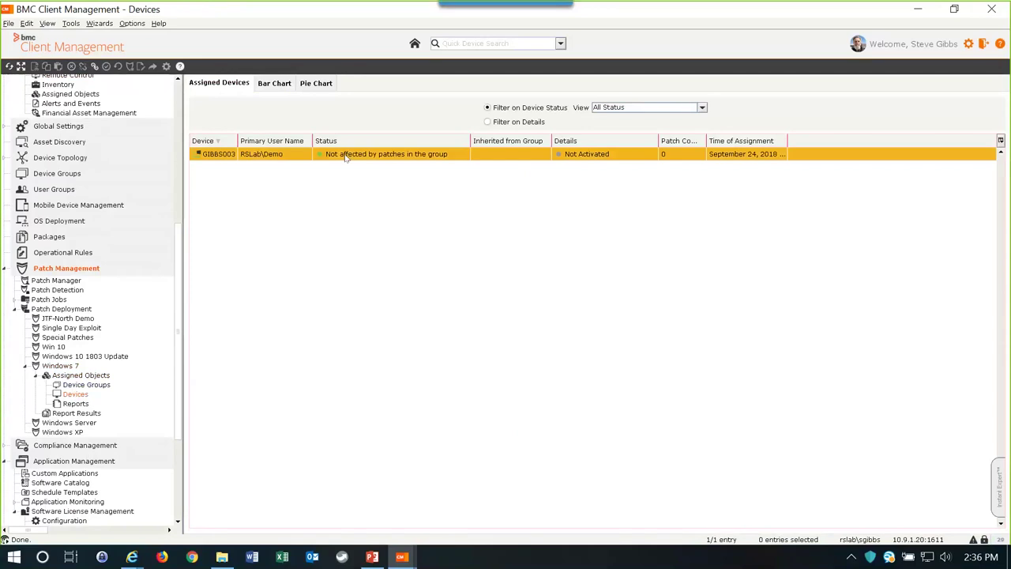
View the patch group log file for the assigned device GIBBS003, check its latest entries, and close it.
{"action": "right_click", "coordinate": [395, 156]}
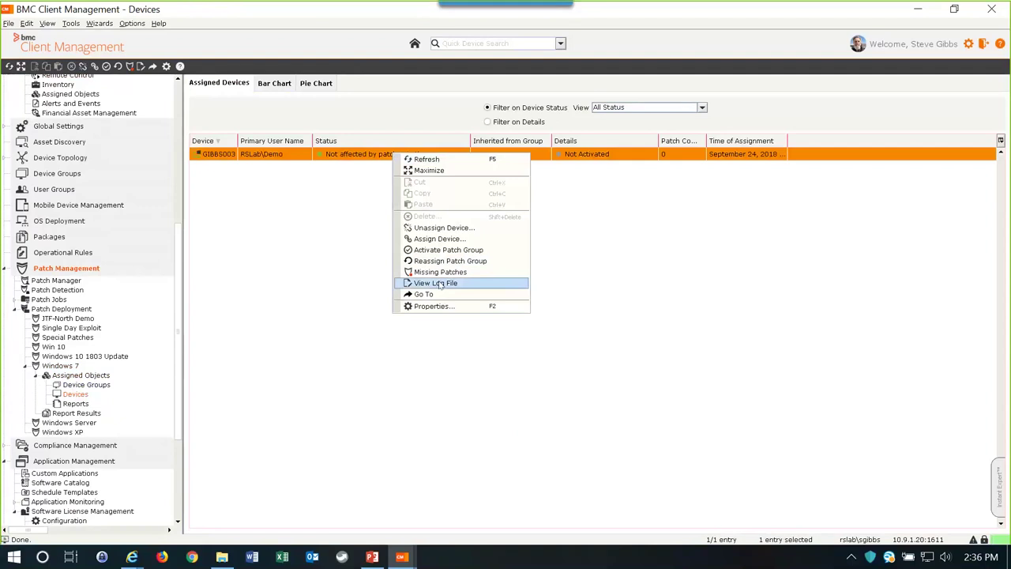
{"action": "left_click", "coordinate": [440, 285]}
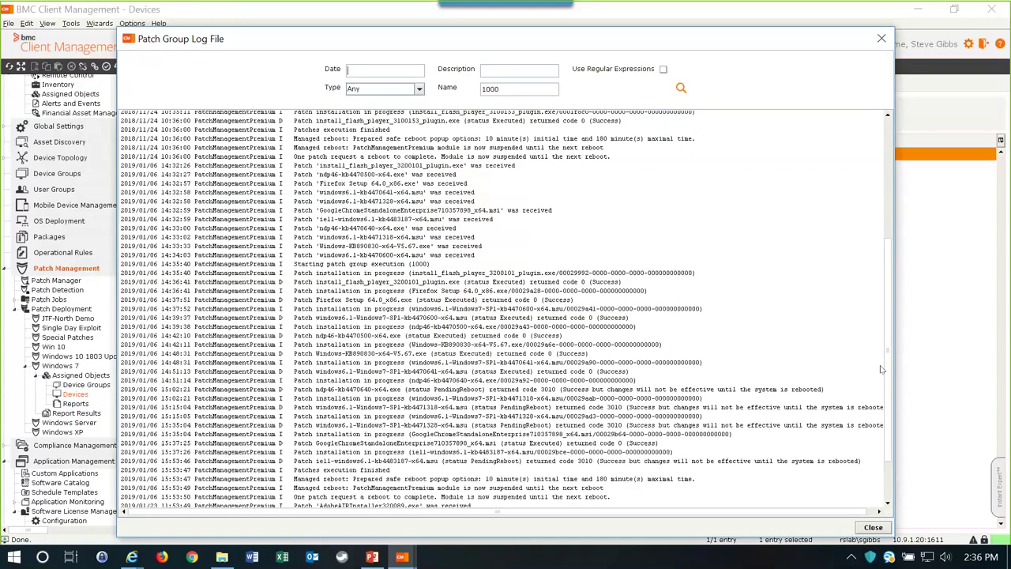
{"action": "scroll", "coordinate": [891, 435], "scroll_direction": "down", "scroll_amount": 3}
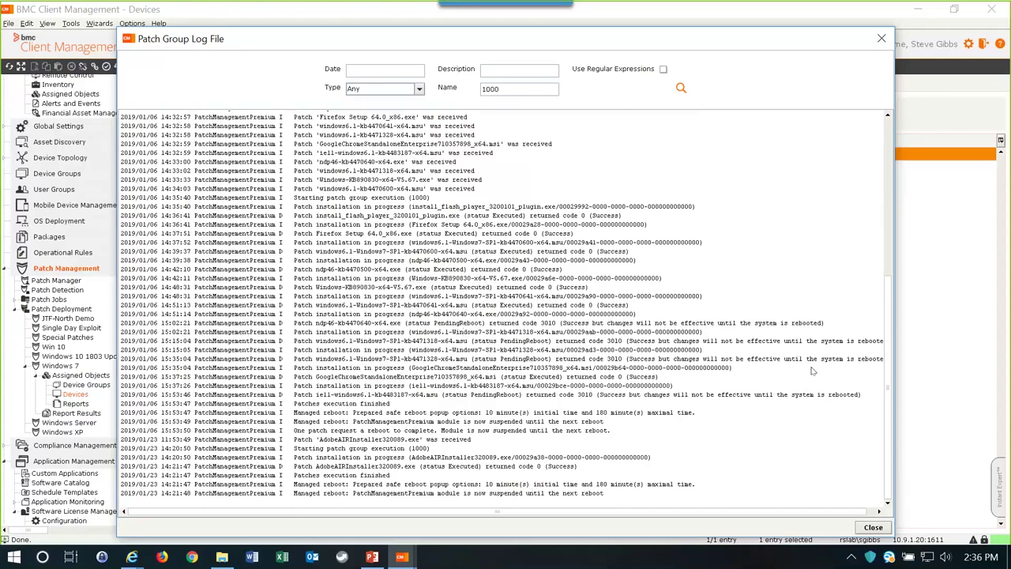
{"action": "left_click", "coordinate": [873, 527]}
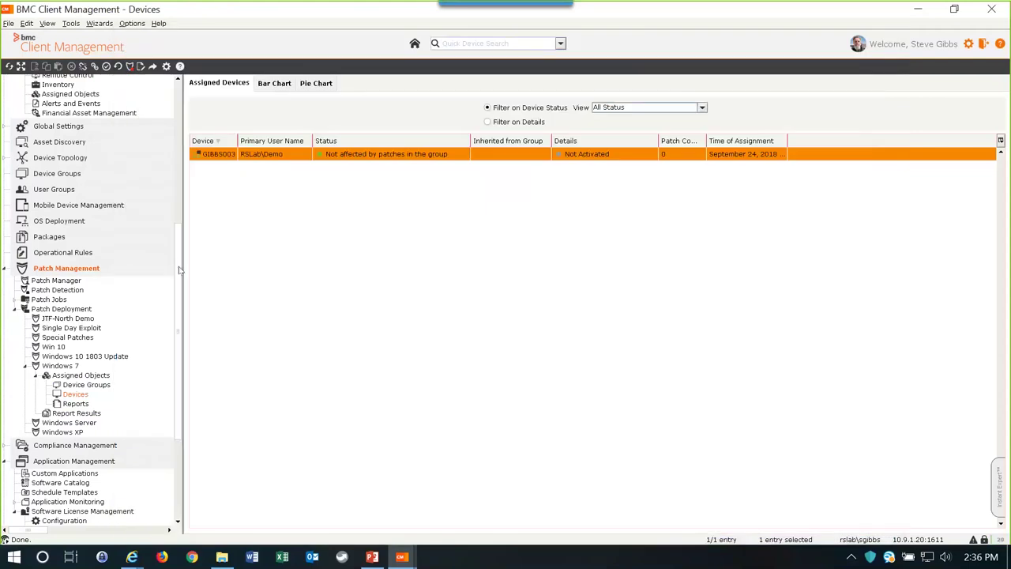
Browse the C: disk of device GIBBS003 through the Direct Access file system.
{"action": "scroll", "coordinate": [48, 314], "scroll_direction": "up", "scroll_amount": 10}
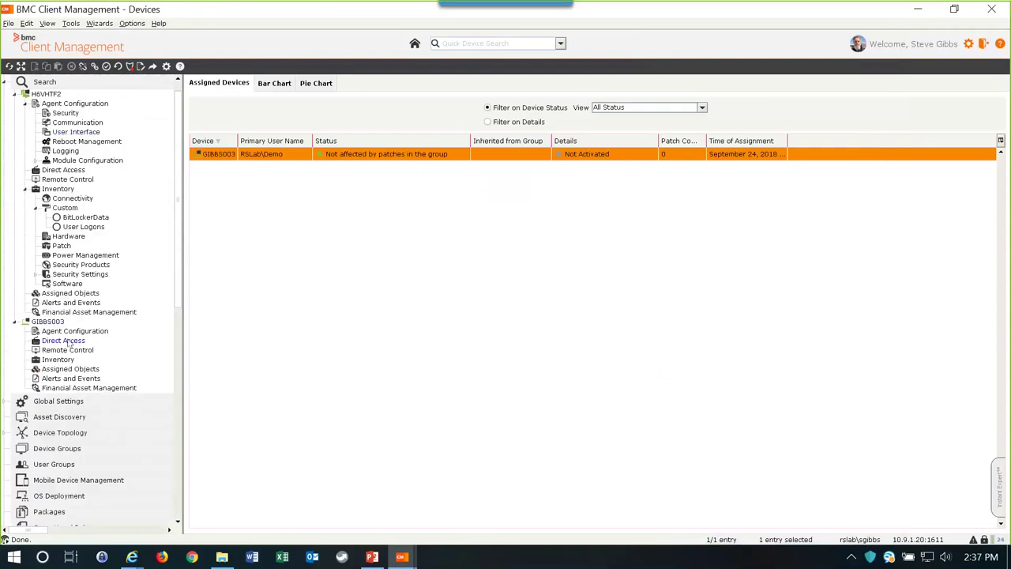
{"action": "left_click", "coordinate": [63, 337]}
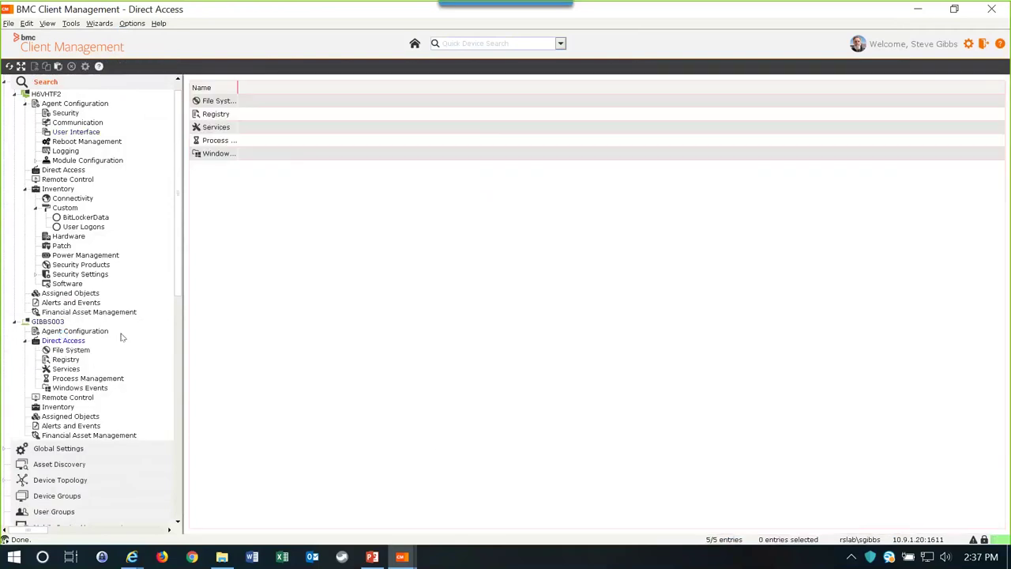
{"action": "left_click", "coordinate": [71, 350]}
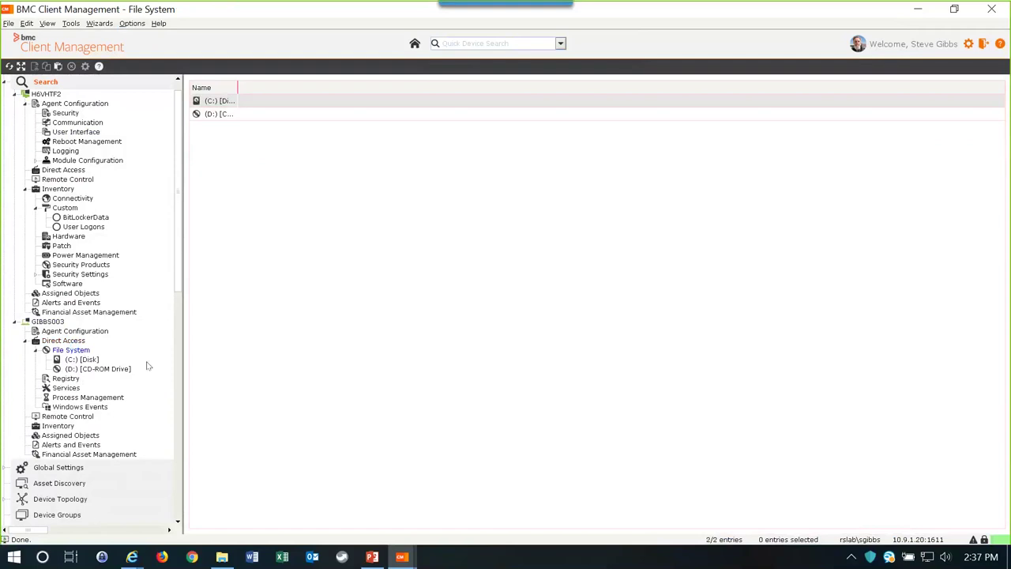
{"action": "left_click", "coordinate": [83, 360]}
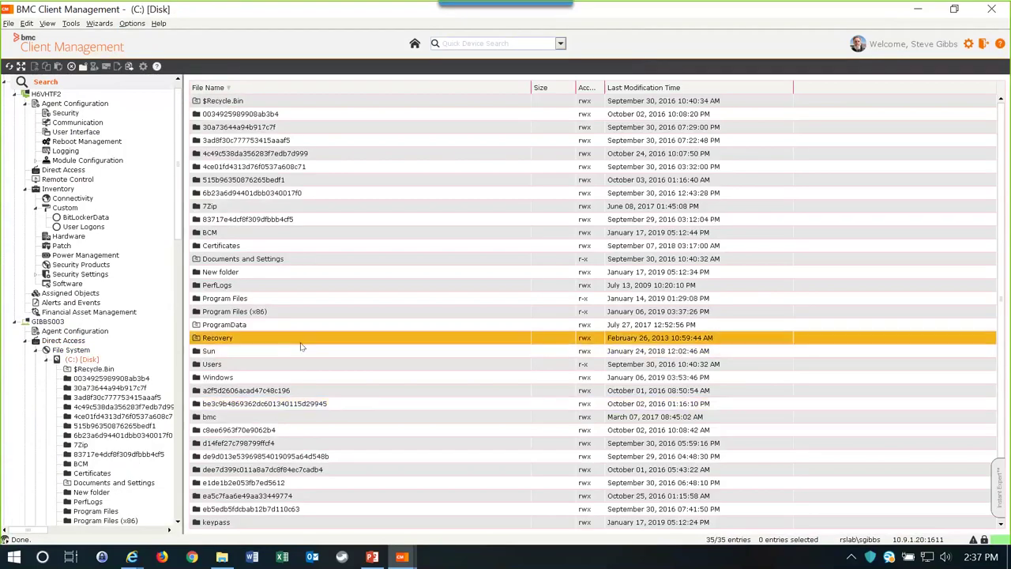
Browse through Program Files, BMC Software, Client Management and Client to the data folder.
{"action": "left_click", "coordinate": [279, 296]}
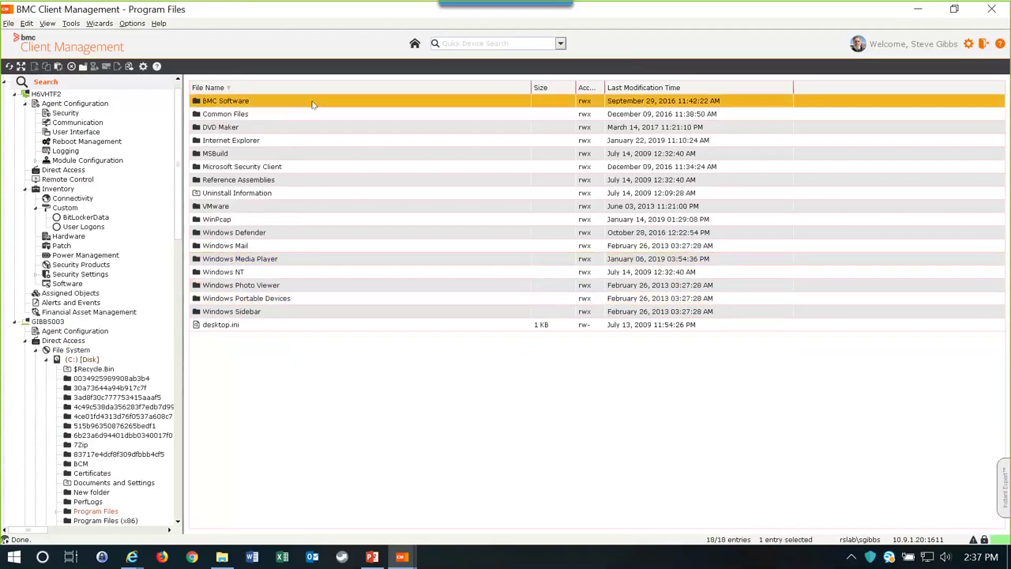
{"action": "double_click", "coordinate": [312, 103]}
{"action": "double_click", "coordinate": [312, 103]}
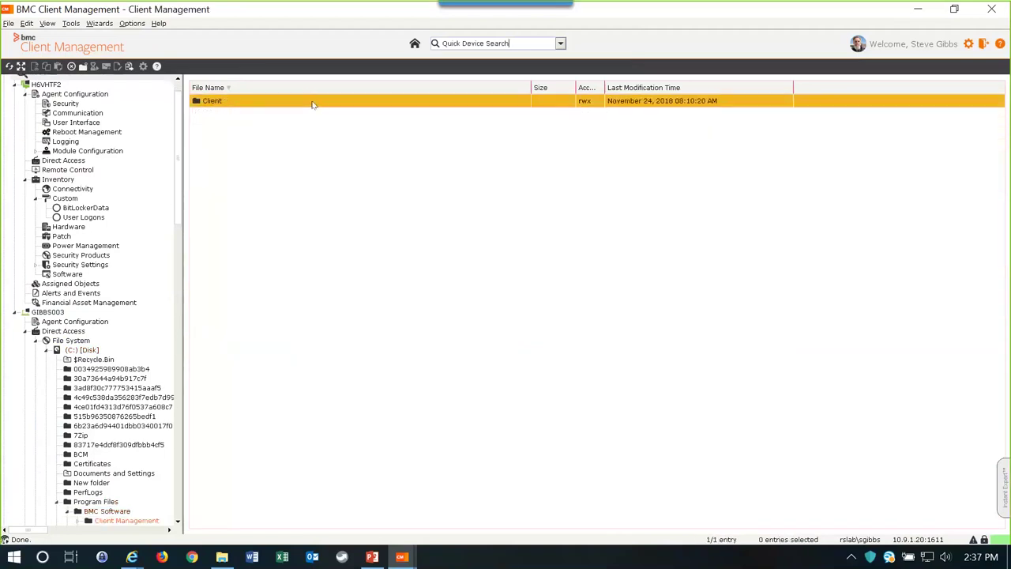
{"action": "double_click", "coordinate": [312, 104]}
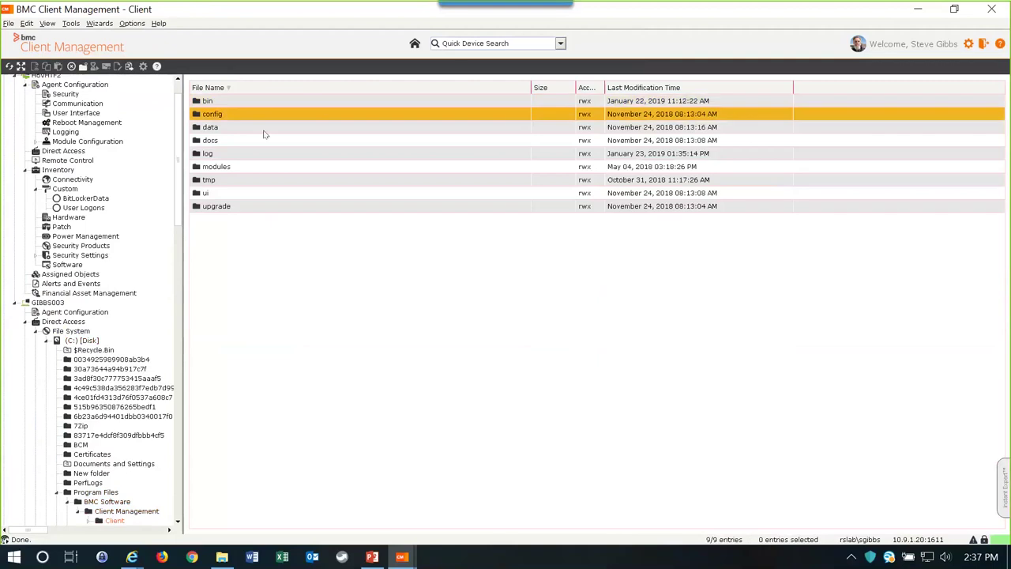
{"action": "double_click", "coordinate": [257, 127]}
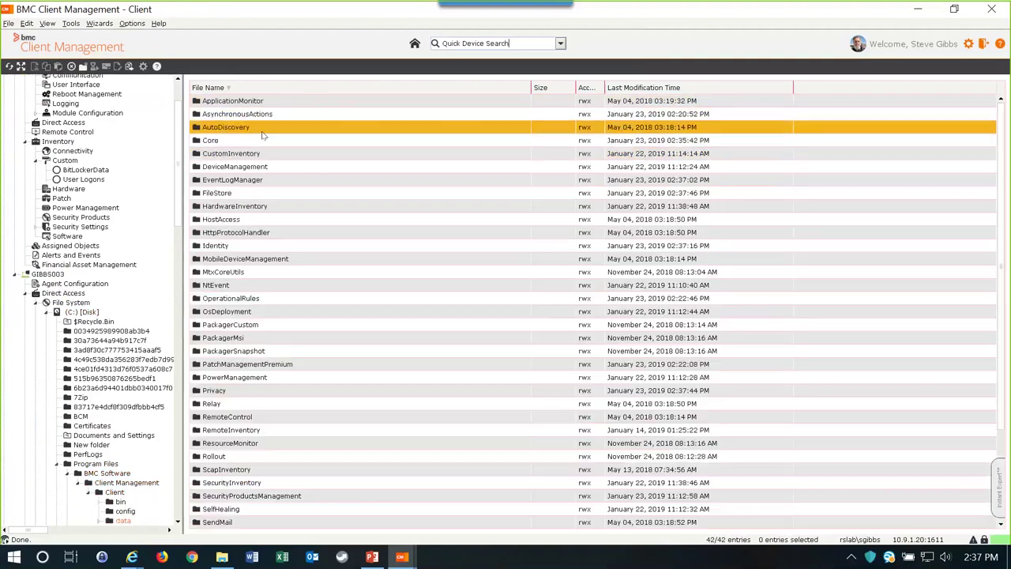
Find the PatchManagementPremium folder inside the data folder and open it.
{"action": "left_click", "coordinate": [261, 286]}
{"action": "left_click", "coordinate": [263, 416]}
{"action": "left_click", "coordinate": [264, 483]}
{"action": "left_click", "coordinate": [265, 495]}
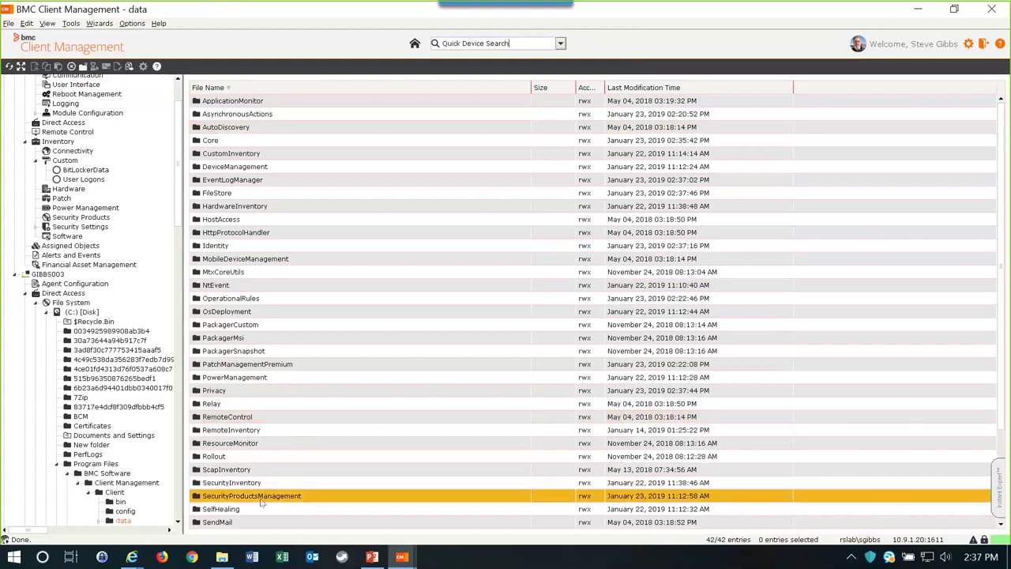
{"action": "left_click", "coordinate": [270, 390]}
{"action": "double_click", "coordinate": [273, 365]}
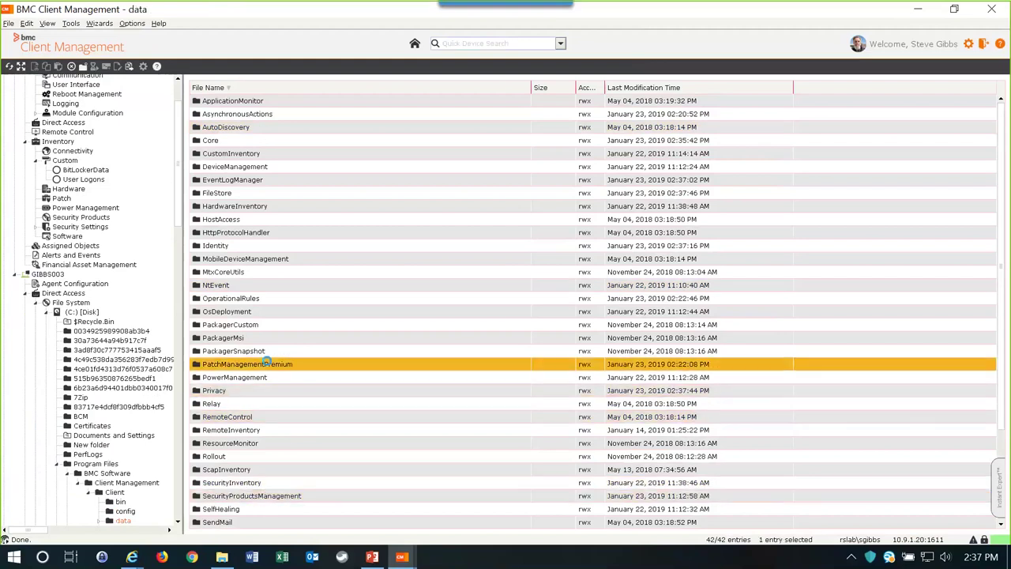
Open the Patches folder, its Groups subfolder, and the 1000 patch group folder to view the contents.
{"action": "left_click", "coordinate": [251, 153]}
{"action": "left_click", "coordinate": [249, 115]}
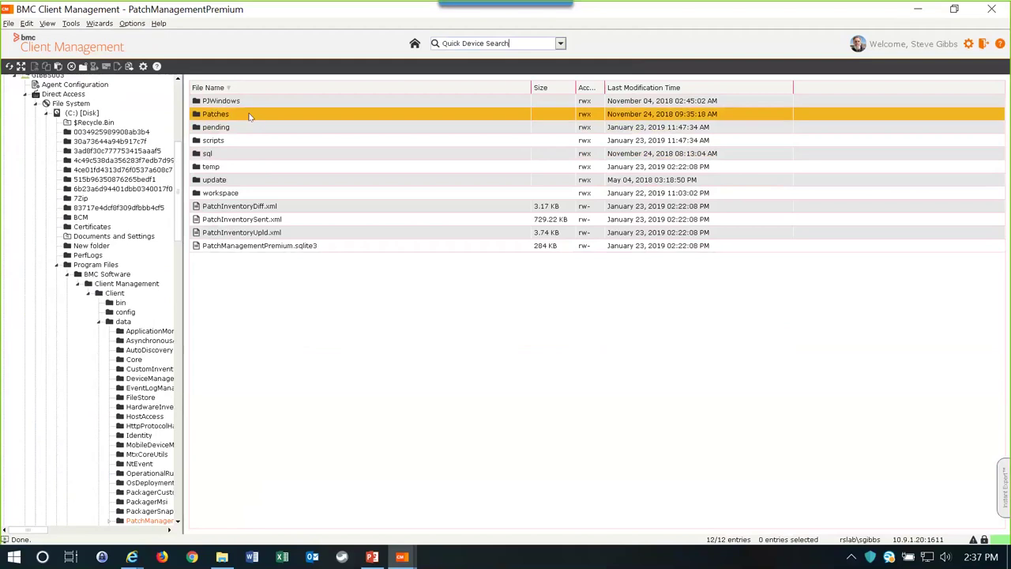
{"action": "double_click", "coordinate": [249, 115]}
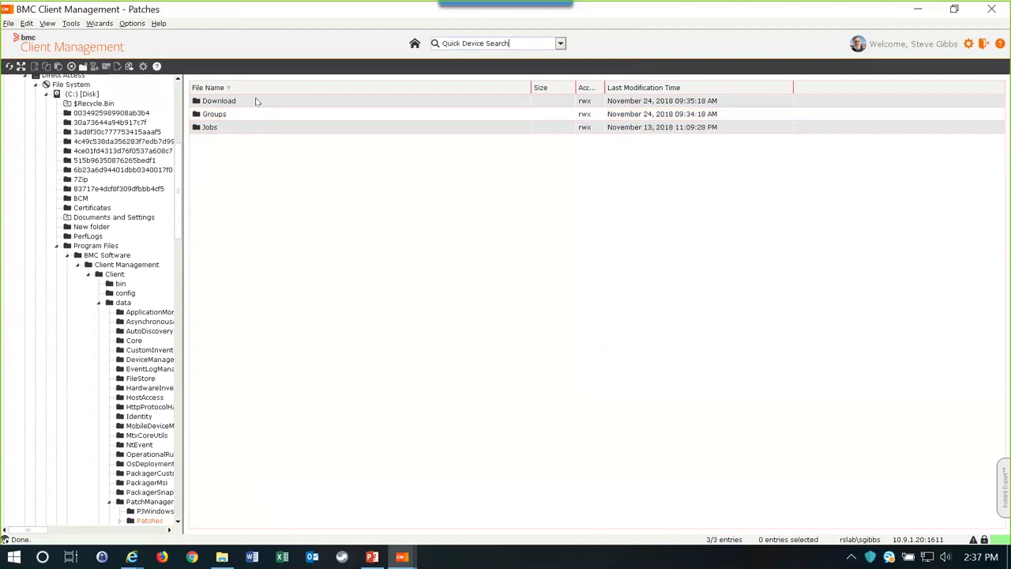
{"action": "double_click", "coordinate": [273, 116]}
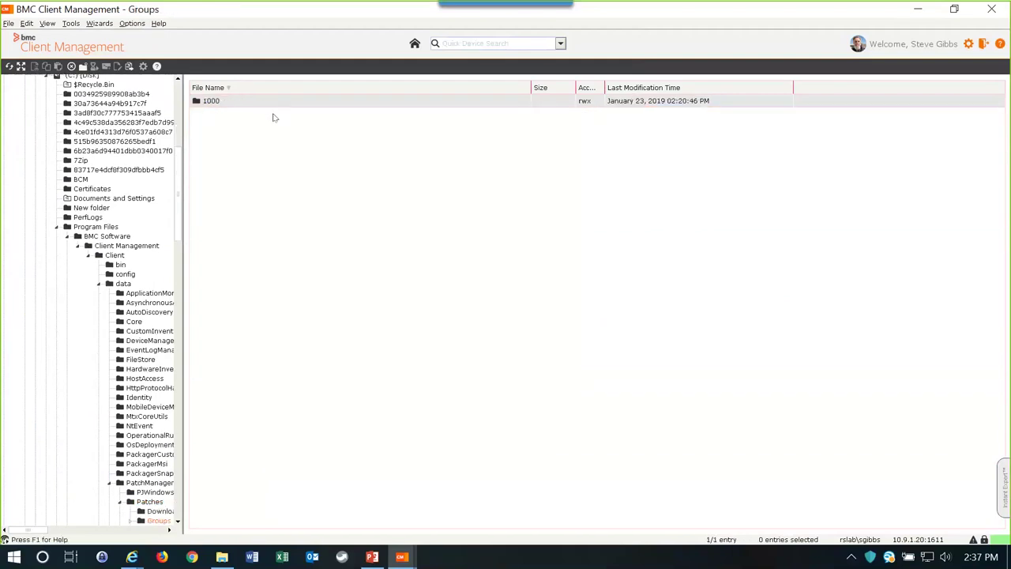
{"action": "double_click", "coordinate": [268, 105]}
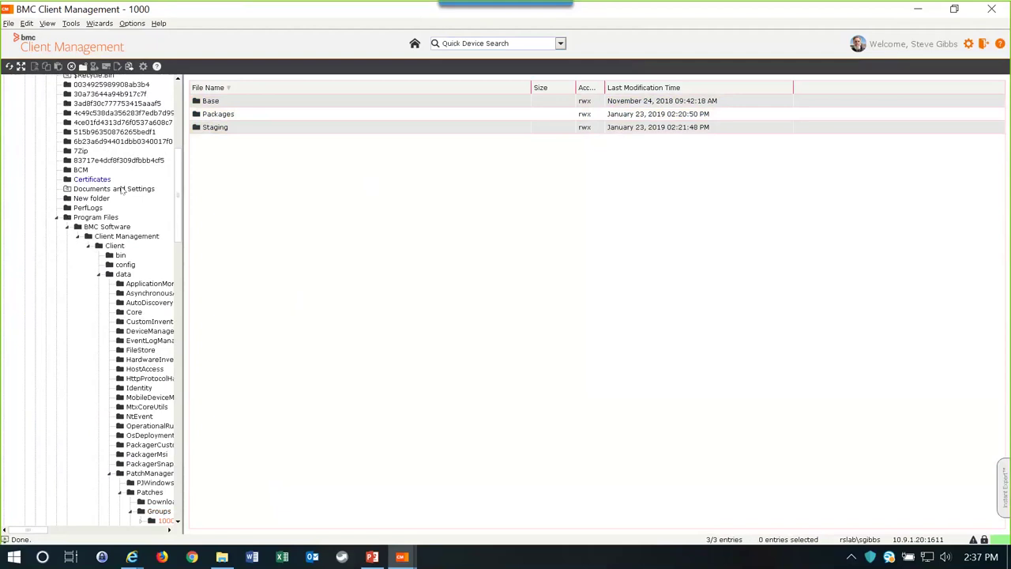
Return to the remote device's C: disk, open New folder, and start a File Transfer from it.
{"action": "scroll", "coordinate": [178, 231], "scroll_direction": "up", "scroll_amount": 4}
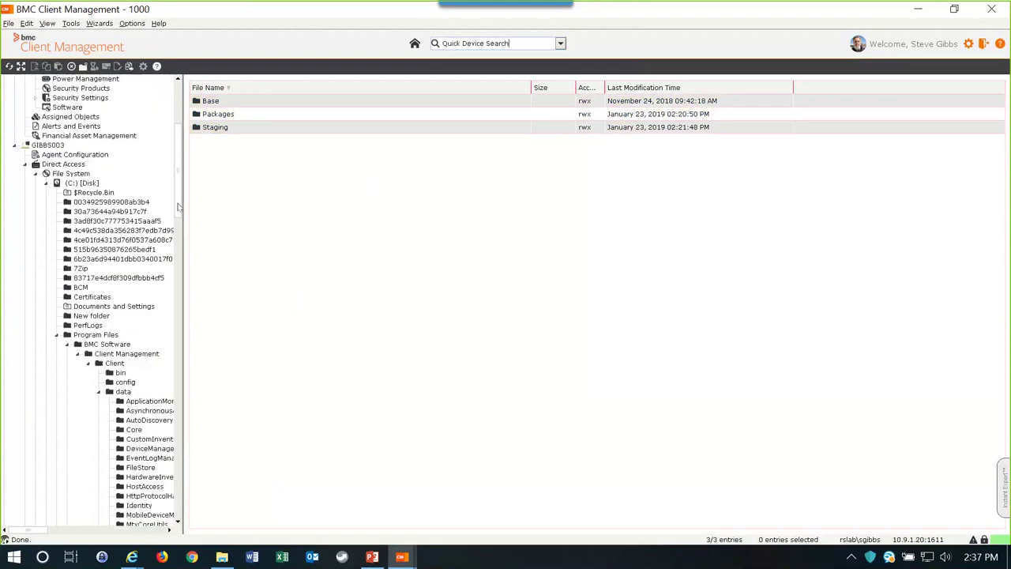
{"action": "left_click", "coordinate": [82, 180]}
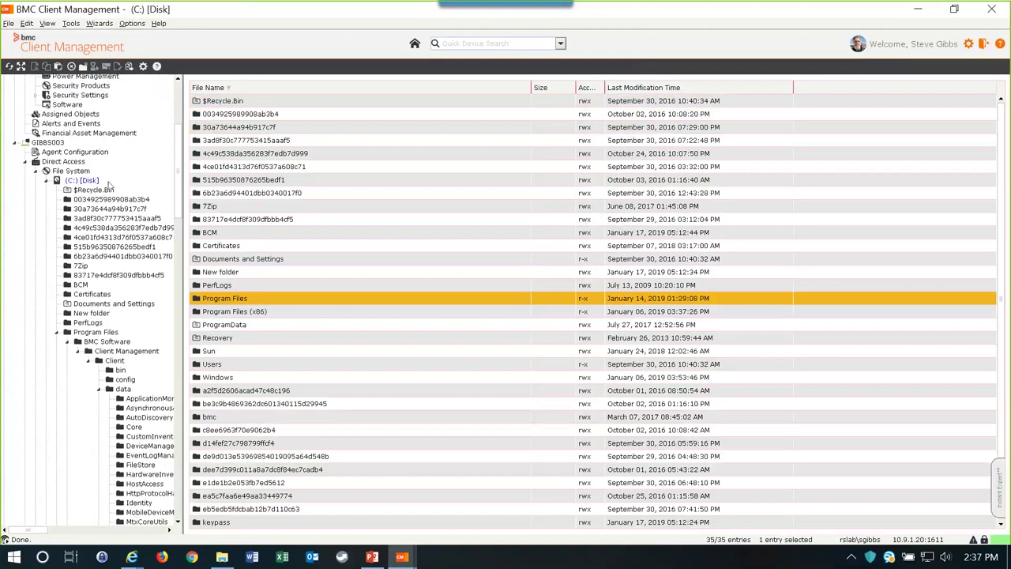
{"action": "left_click", "coordinate": [278, 273]}
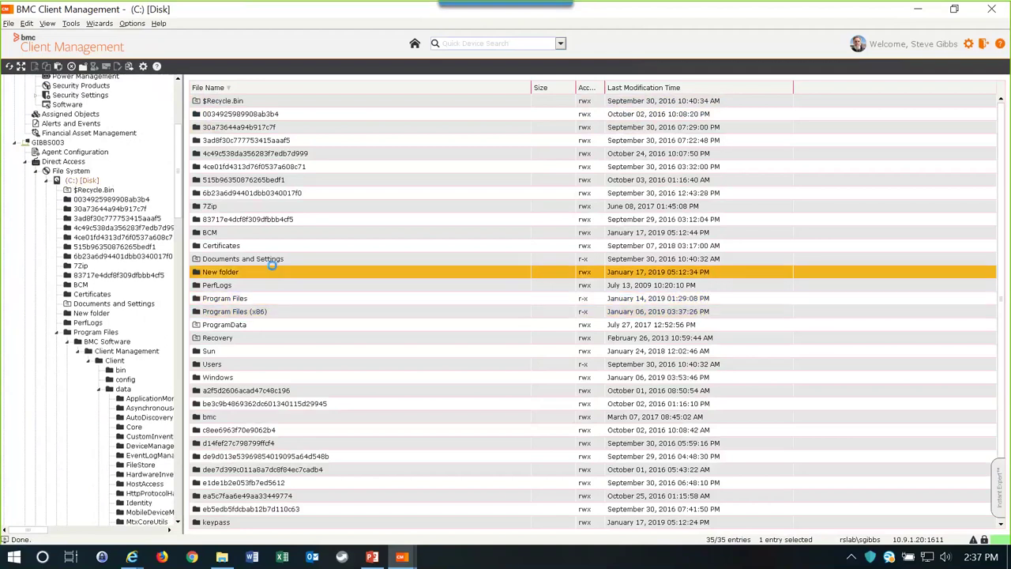
{"action": "double_click", "coordinate": [278, 272]}
{"action": "right_click", "coordinate": [301, 181]}
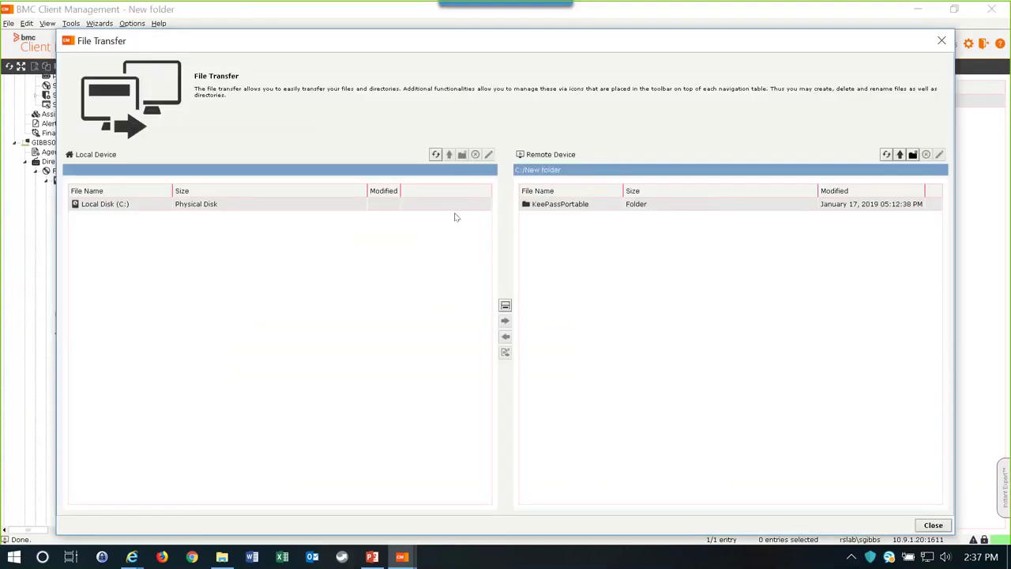
Select the remote KeePassPortable folder and open the bmc folder on the local C: disk as the transfer destination.
{"action": "left_click", "coordinate": [570, 210]}
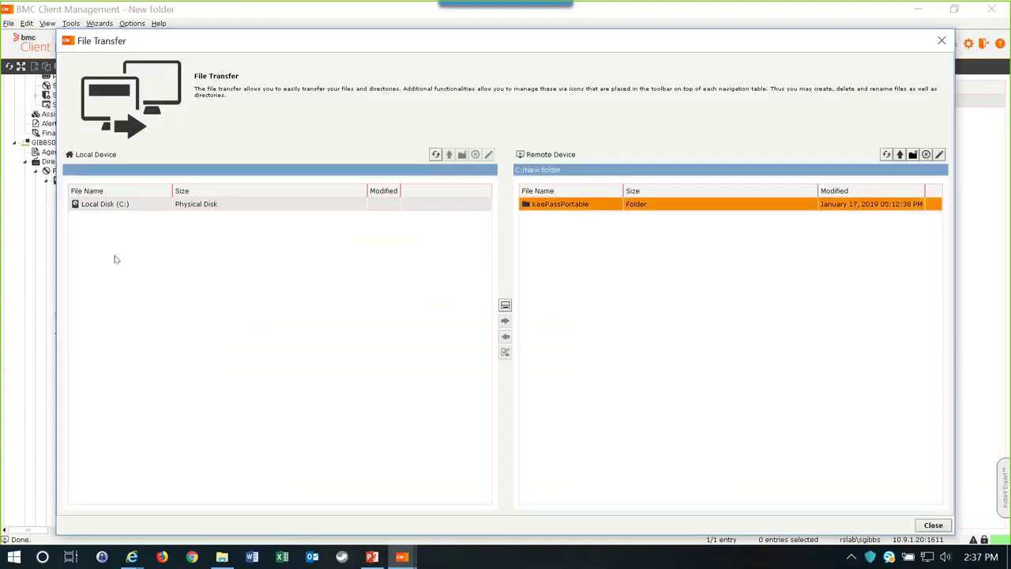
{"action": "left_click", "coordinate": [106, 204]}
{"action": "double_click", "coordinate": [107, 204]}
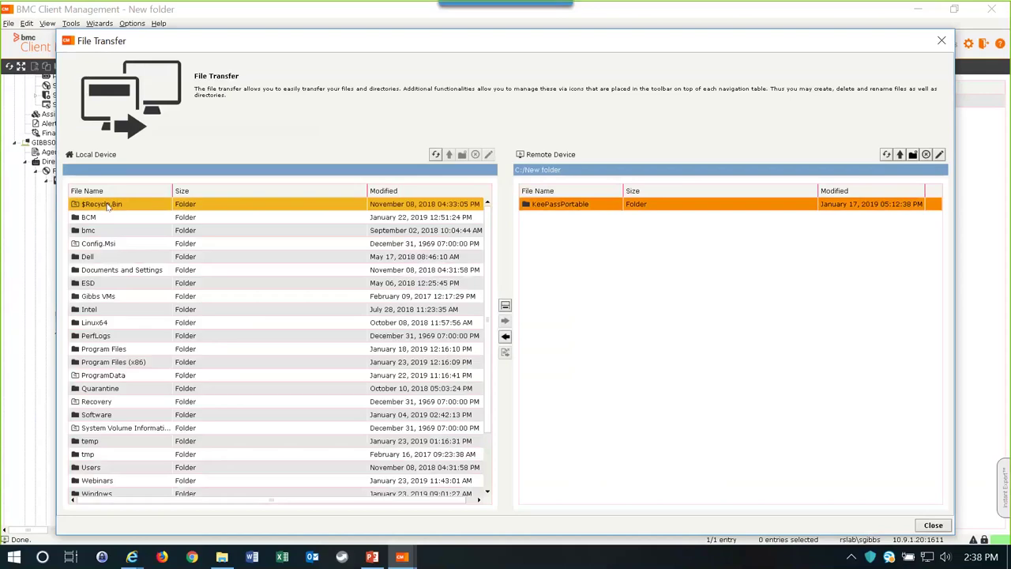
{"action": "left_click", "coordinate": [113, 222]}
{"action": "double_click", "coordinate": [115, 229]}
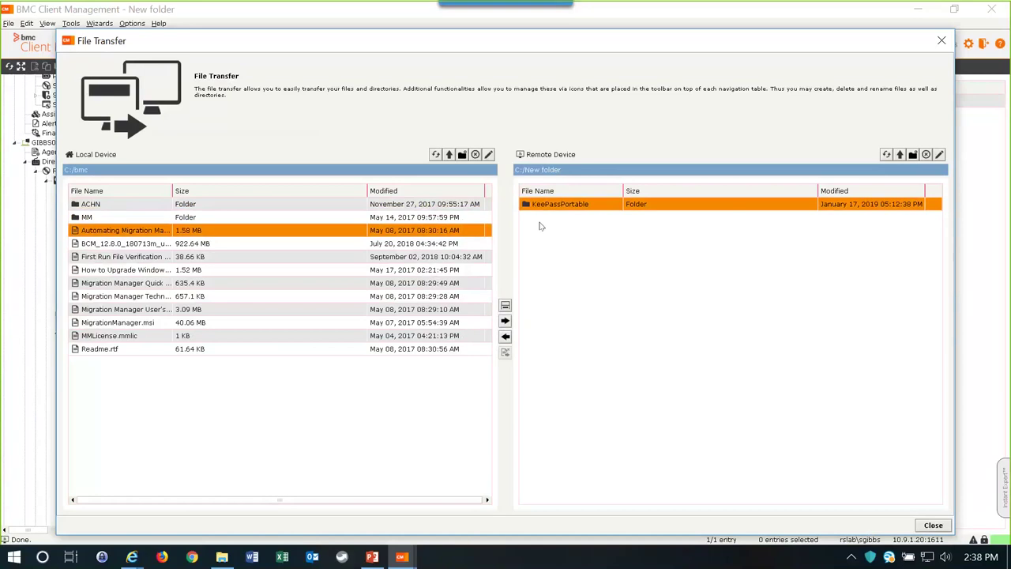
Try to transfer the KeePassPortable folder from the remote device to the local C:/bmc folder, dismissing each error message.
{"action": "left_click", "coordinate": [506, 338]}
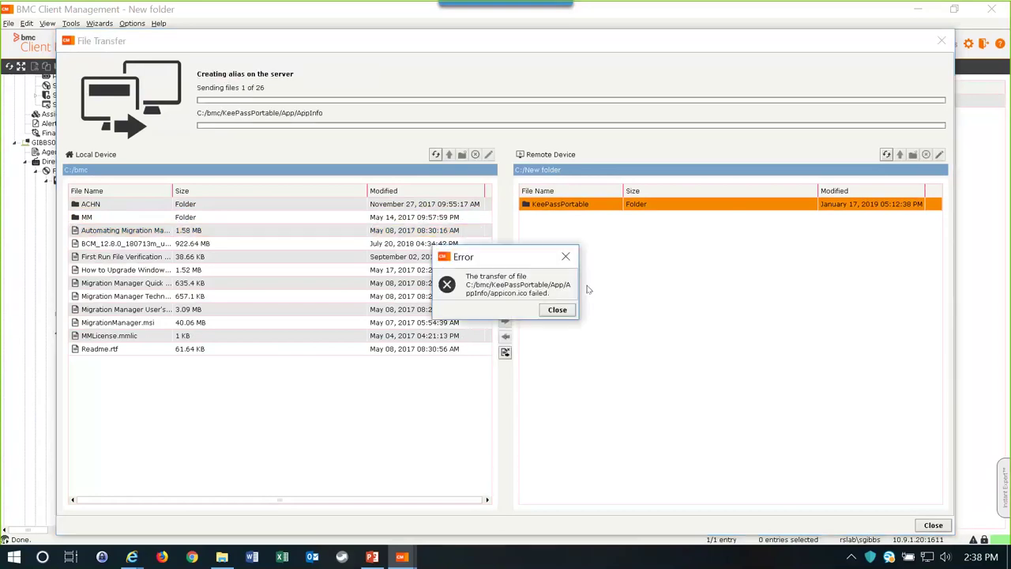
{"action": "left_click", "coordinate": [557, 309]}
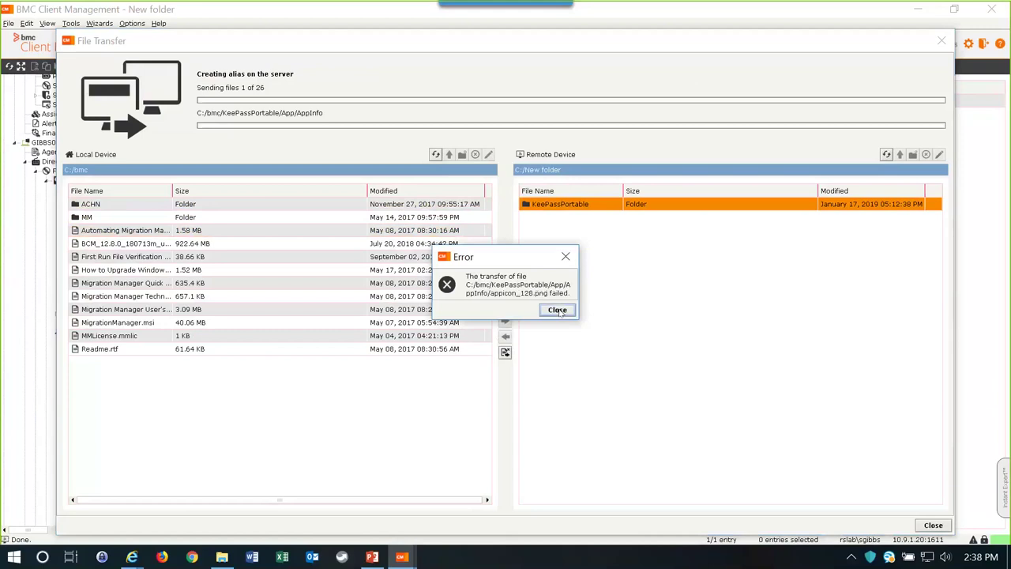
{"action": "left_click", "coordinate": [563, 313]}
{"action": "left_click", "coordinate": [560, 311]}
{"action": "left_click", "coordinate": [559, 311]}
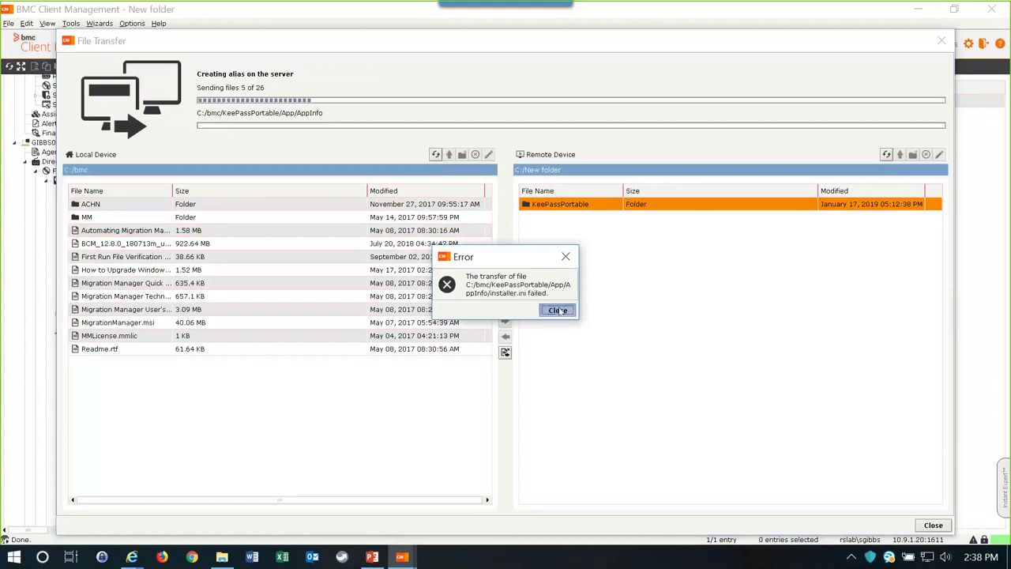
{"action": "left_click", "coordinate": [558, 311]}
{"action": "left_click", "coordinate": [558, 310]}
{"action": "left_click", "coordinate": [558, 310]}
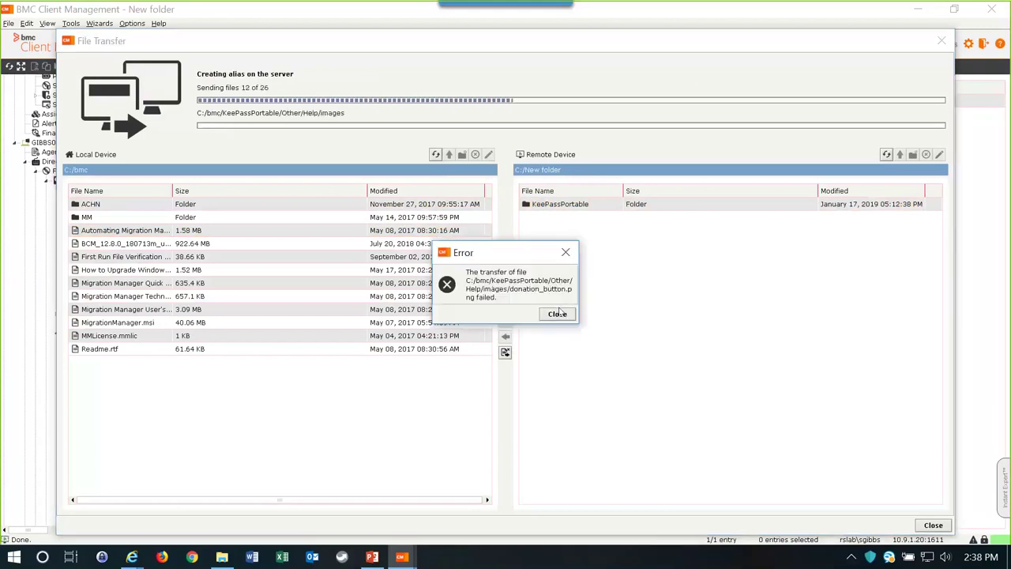
{"action": "left_click", "coordinate": [558, 315]}
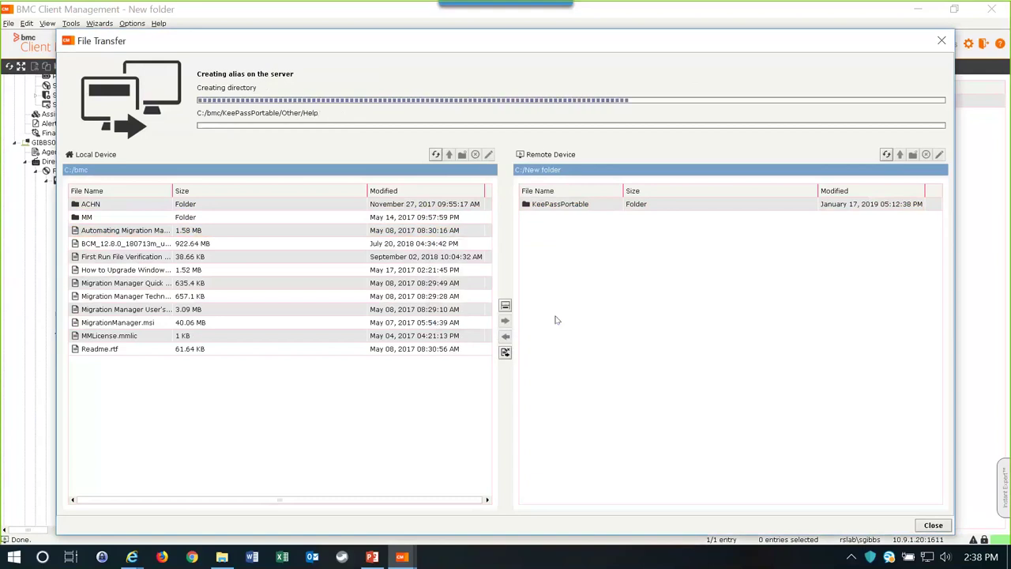
{"action": "left_click", "coordinate": [557, 314]}
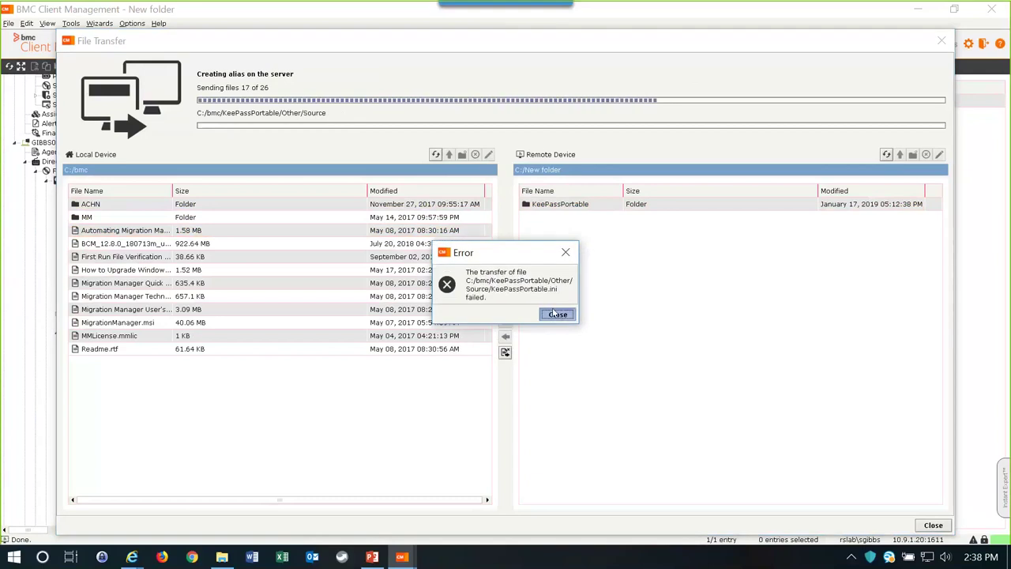
{"action": "left_click", "coordinate": [555, 313]}
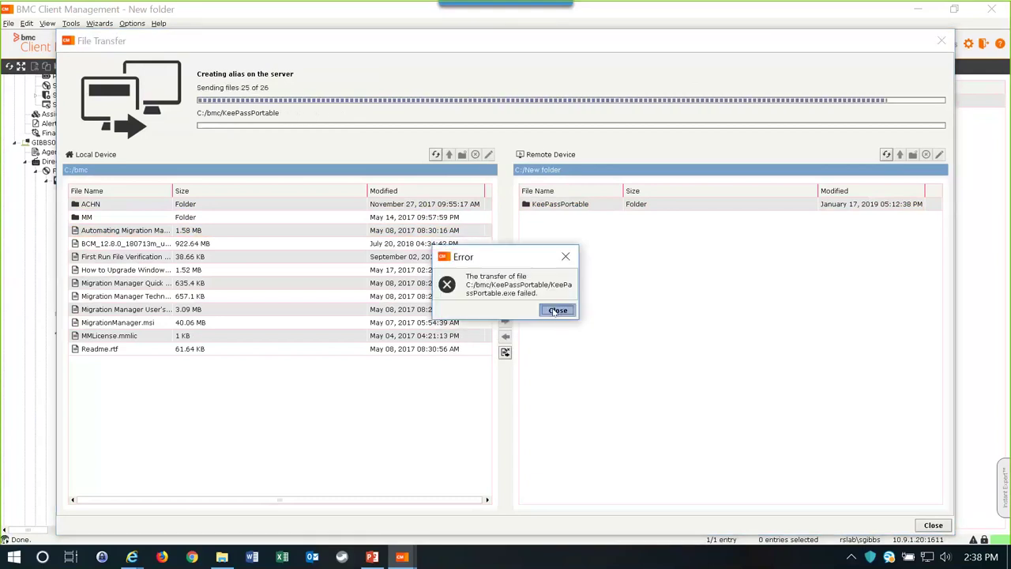
{"action": "left_click", "coordinate": [556, 310]}
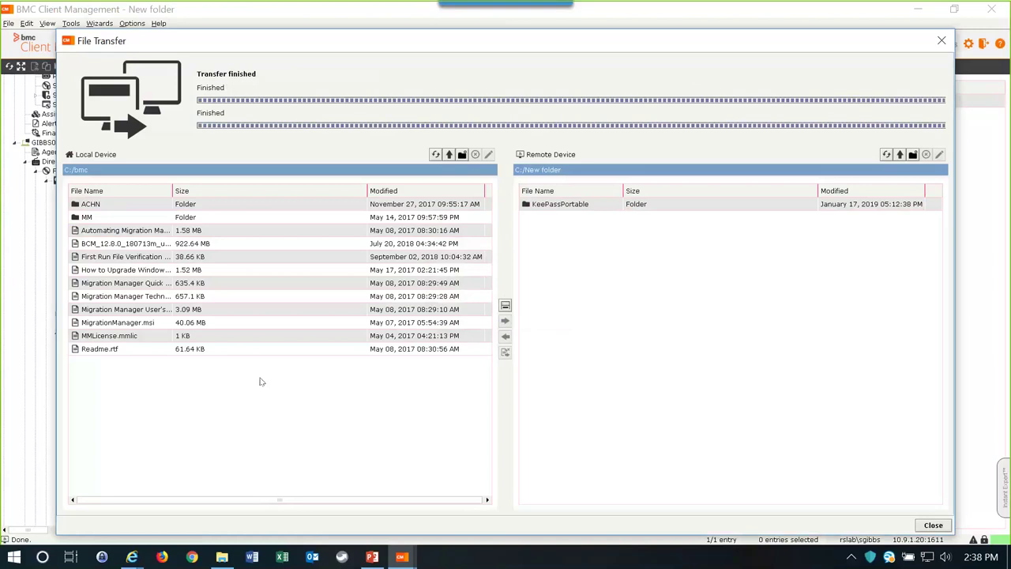
Try to transfer help.html from the remote KeePassPortable folder to the local C:/bmc folder, and close File Transfer.
{"action": "left_click", "coordinate": [166, 219]}
{"action": "left_click", "coordinate": [576, 205]}
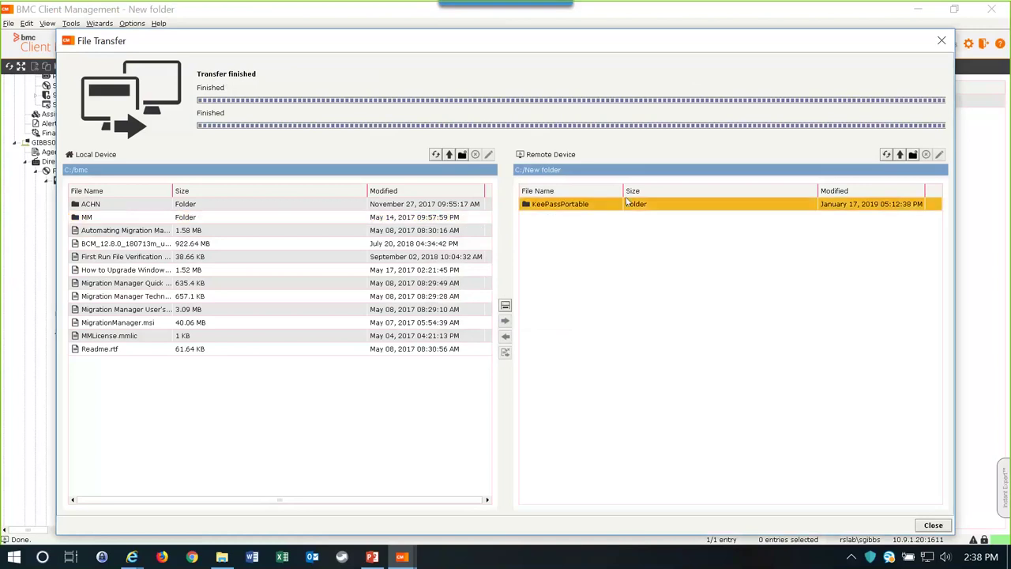
{"action": "left_click", "coordinate": [567, 206]}
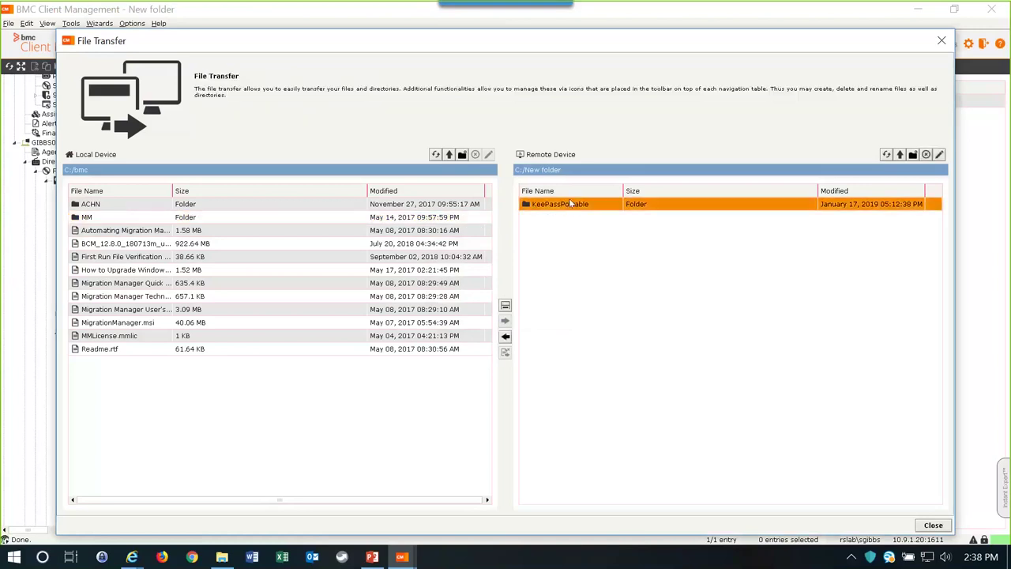
{"action": "double_click", "coordinate": [566, 207]}
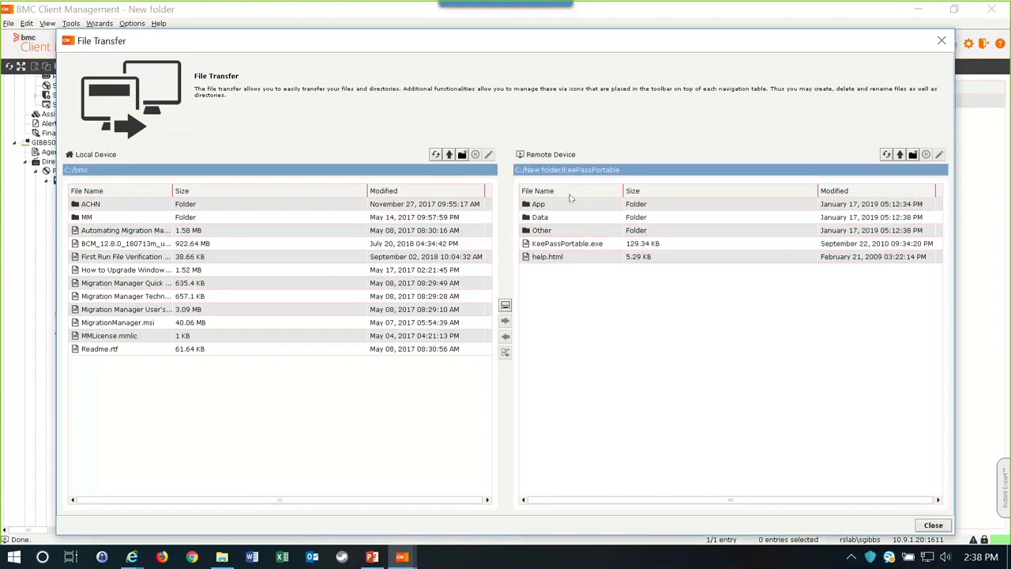
{"action": "left_click", "coordinate": [567, 259]}
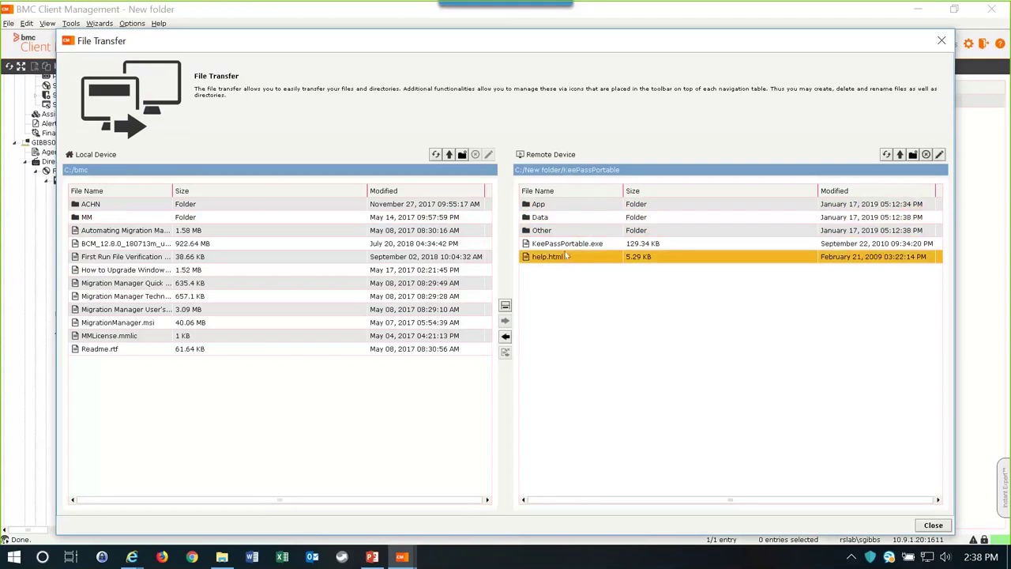
{"action": "left_click", "coordinate": [505, 336]}
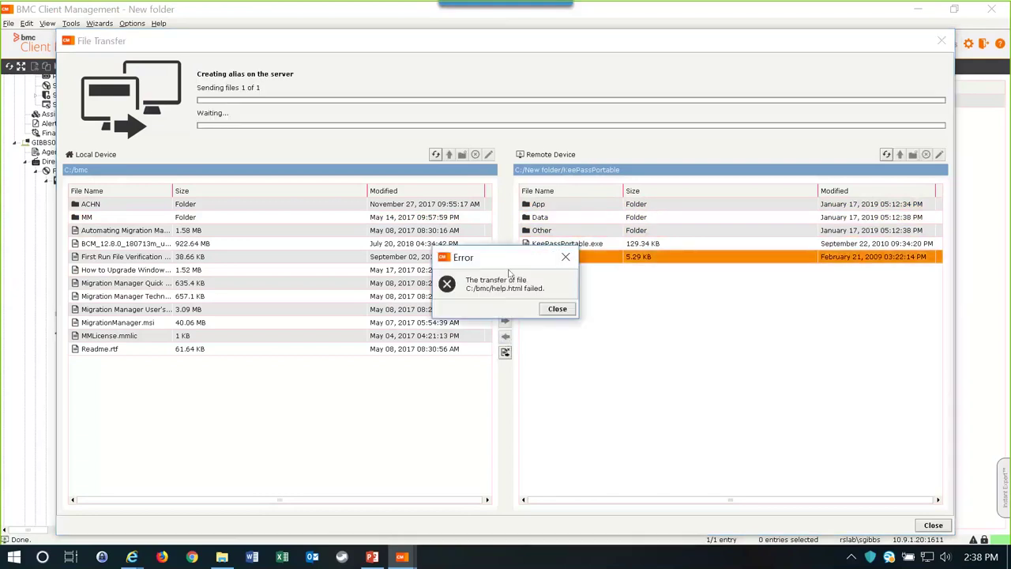
{"action": "left_click", "coordinate": [558, 309]}
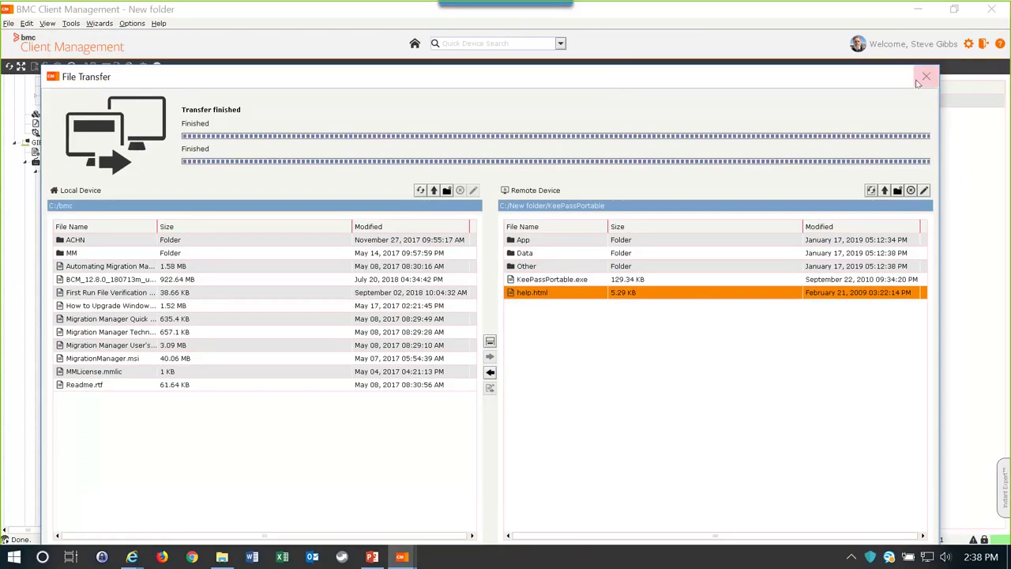
{"action": "left_click", "coordinate": [925, 76]}
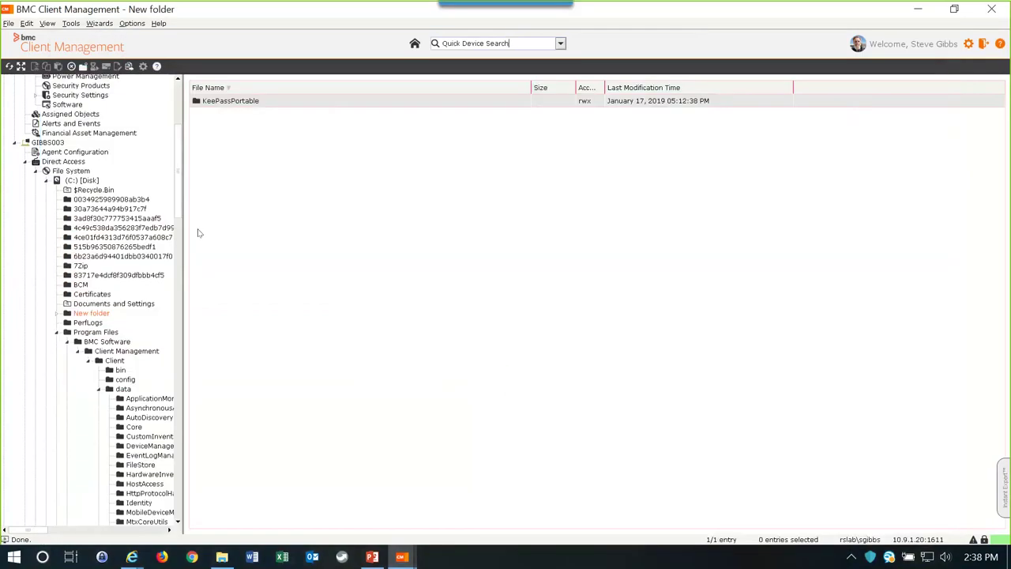
Browse the remote registry to HKEY_LOCAL_MACHINE, SOFTWARE, Numara Software, Numara AMP, Client, and review the available key and value actions.
{"action": "left_click", "coordinate": [36, 171]}
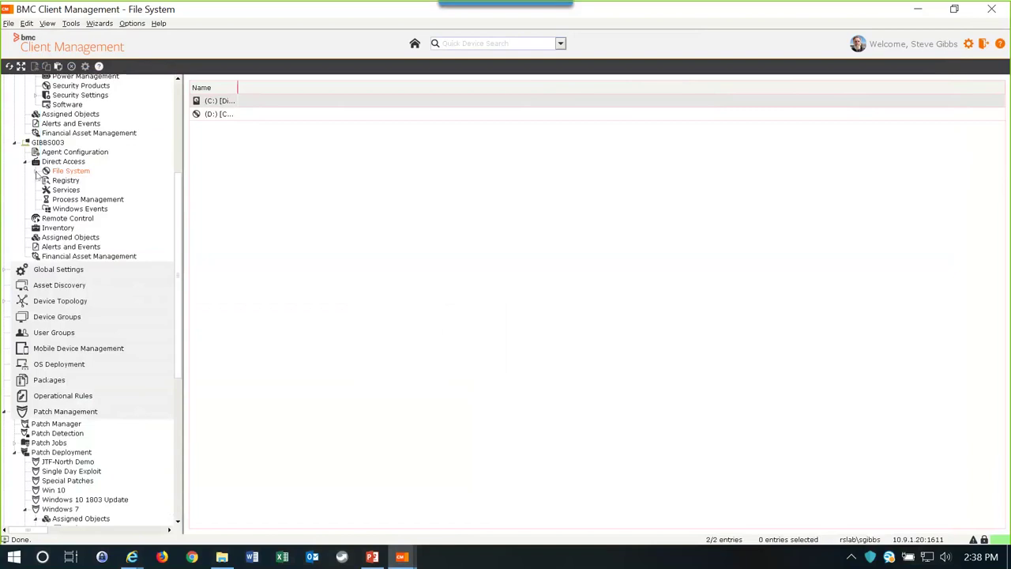
{"action": "left_click", "coordinate": [66, 181]}
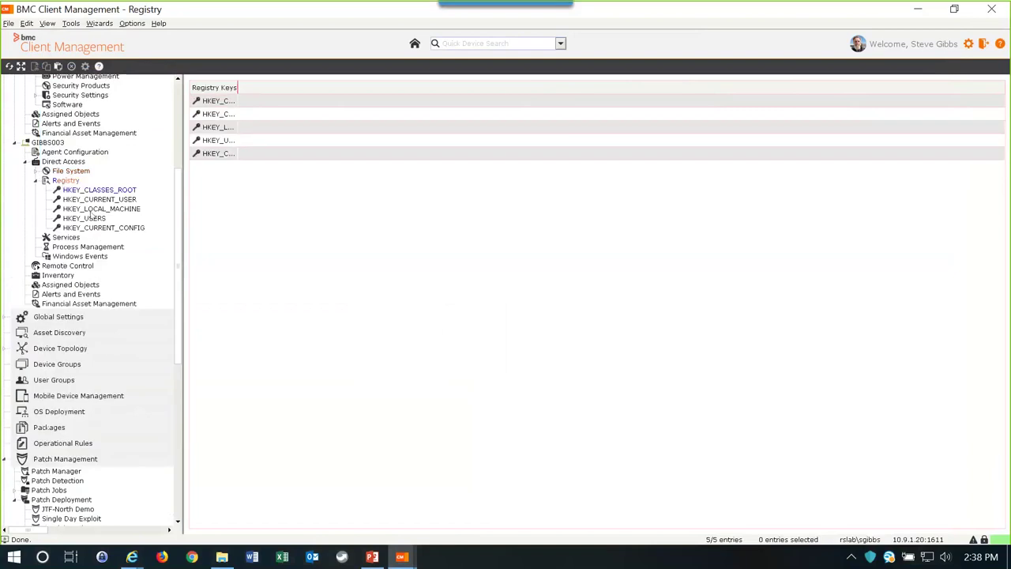
{"action": "left_click", "coordinate": [91, 209]}
{"action": "left_click", "coordinate": [91, 256]}
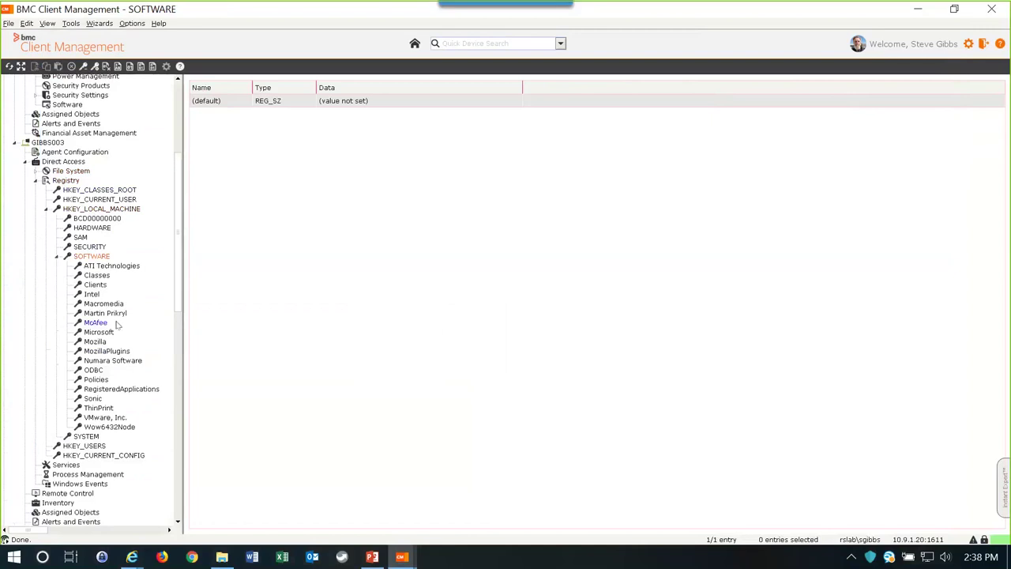
{"action": "left_click", "coordinate": [100, 362]}
{"action": "left_click", "coordinate": [111, 371]}
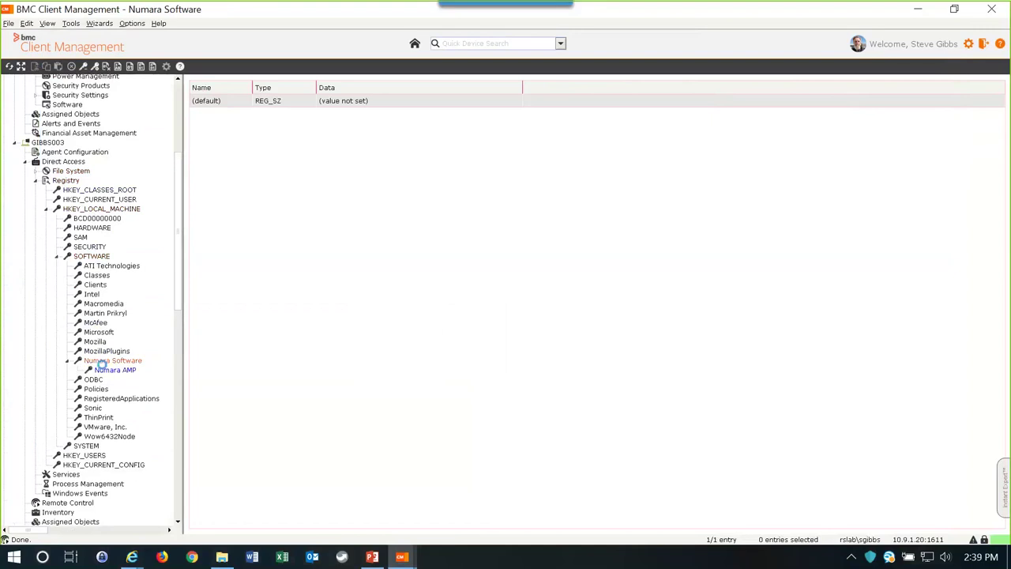
{"action": "left_click", "coordinate": [116, 380]}
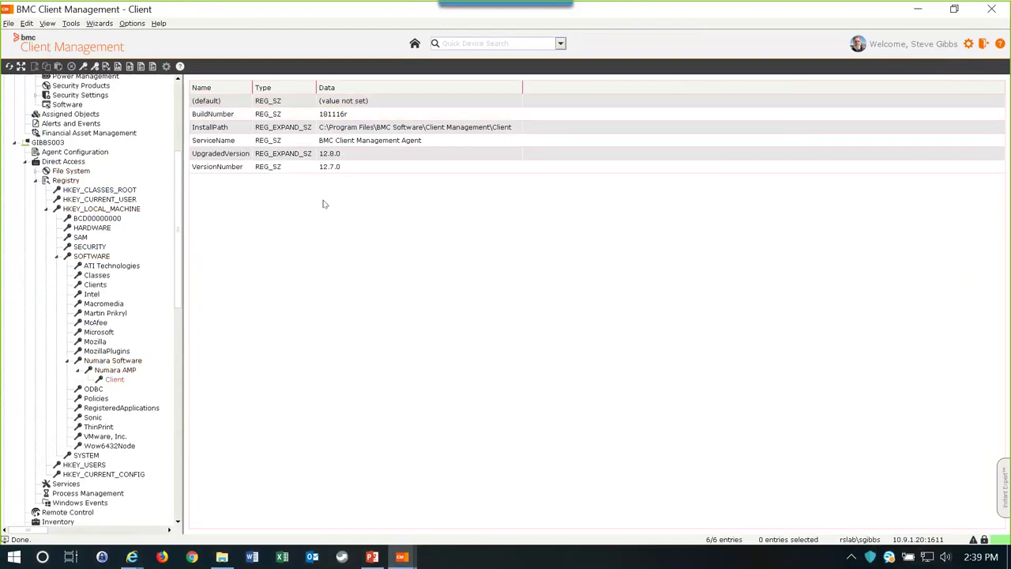
{"action": "right_click", "coordinate": [287, 217]}
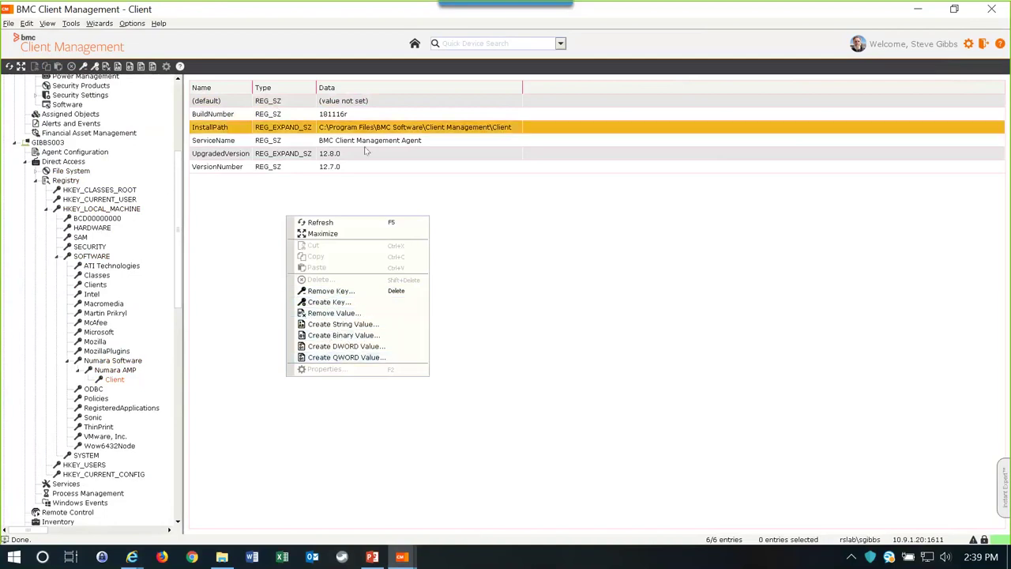
{"action": "left_click", "coordinate": [521, 209]}
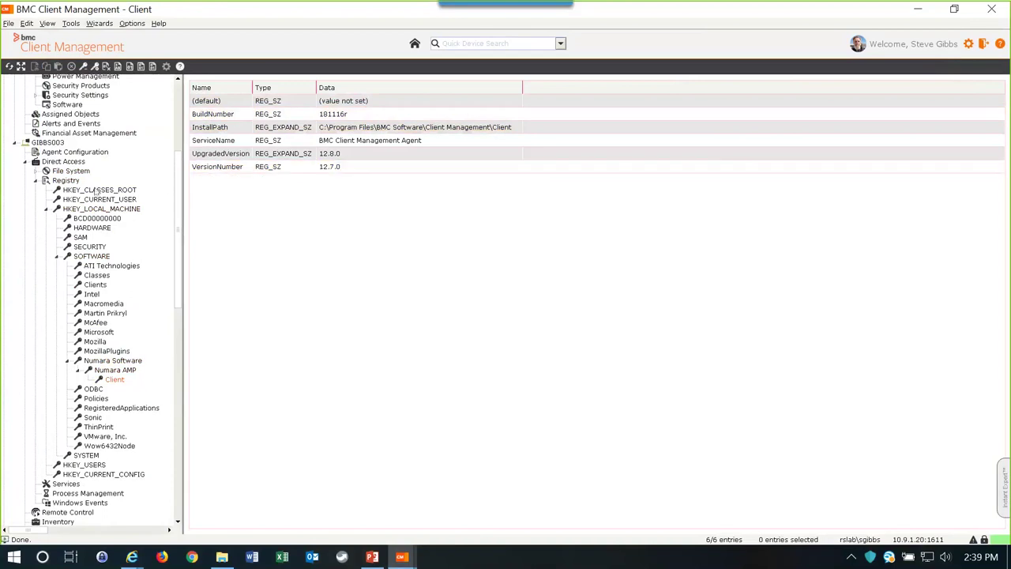
Collapse the registry tree, try to load the remote device's Services list, and cancel the pending request.
{"action": "left_click", "coordinate": [35, 181]}
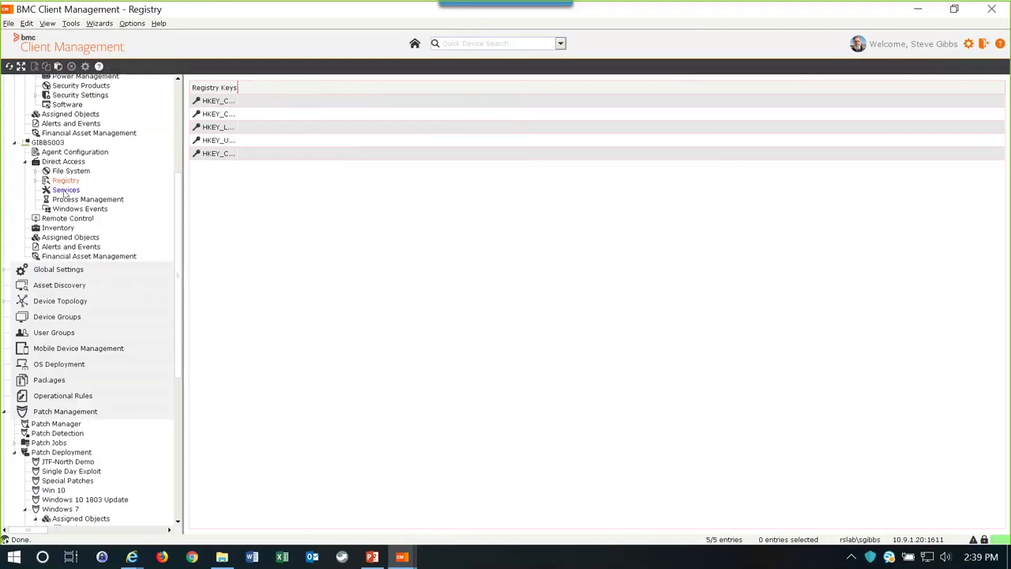
{"action": "left_click", "coordinate": [58, 188]}
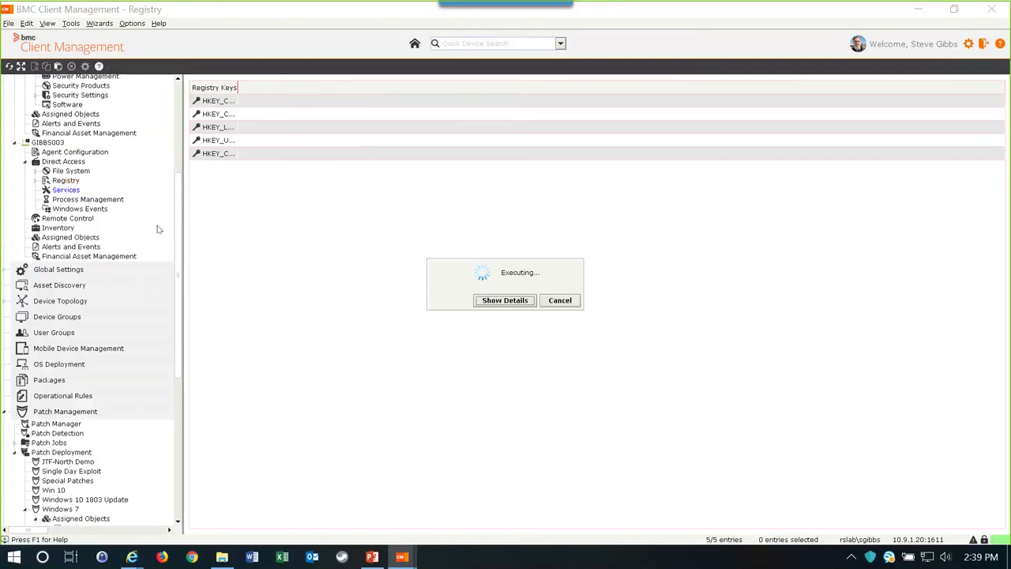
{"action": "left_click", "coordinate": [569, 302]}
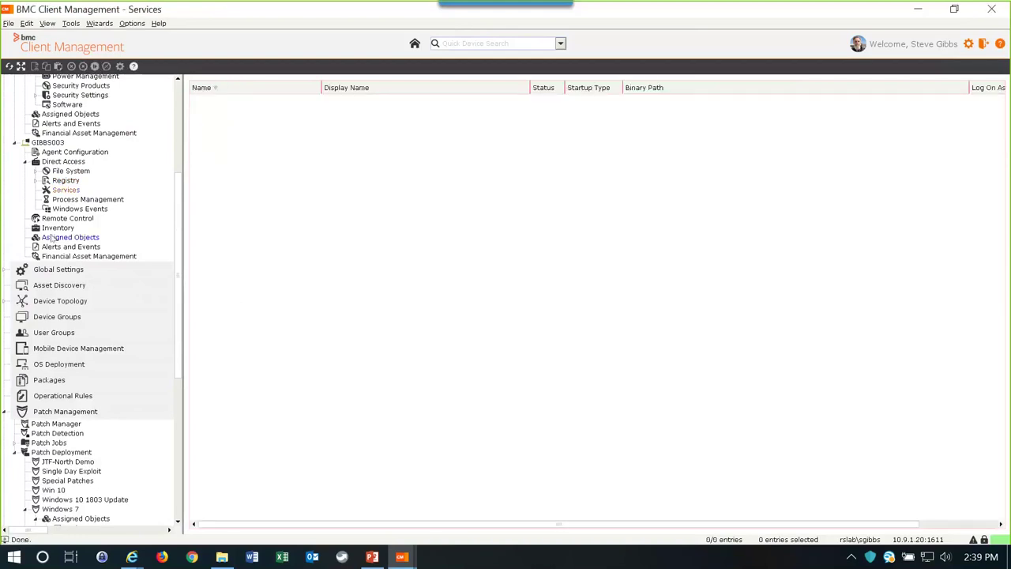
Start a new CMD process on the remote device from its Process Management list.
{"action": "left_click", "coordinate": [59, 199]}
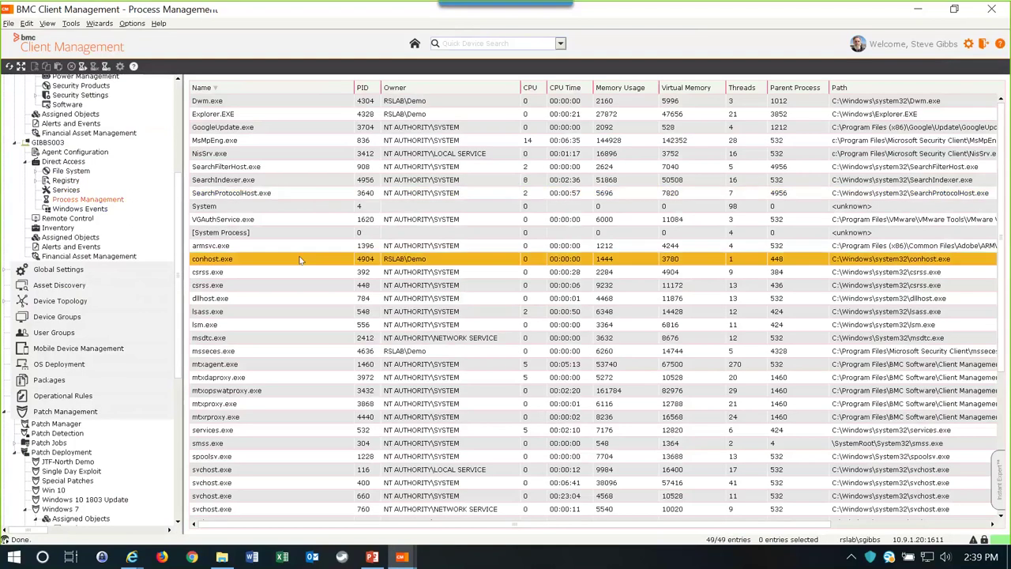
{"action": "right_click", "coordinate": [315, 249]}
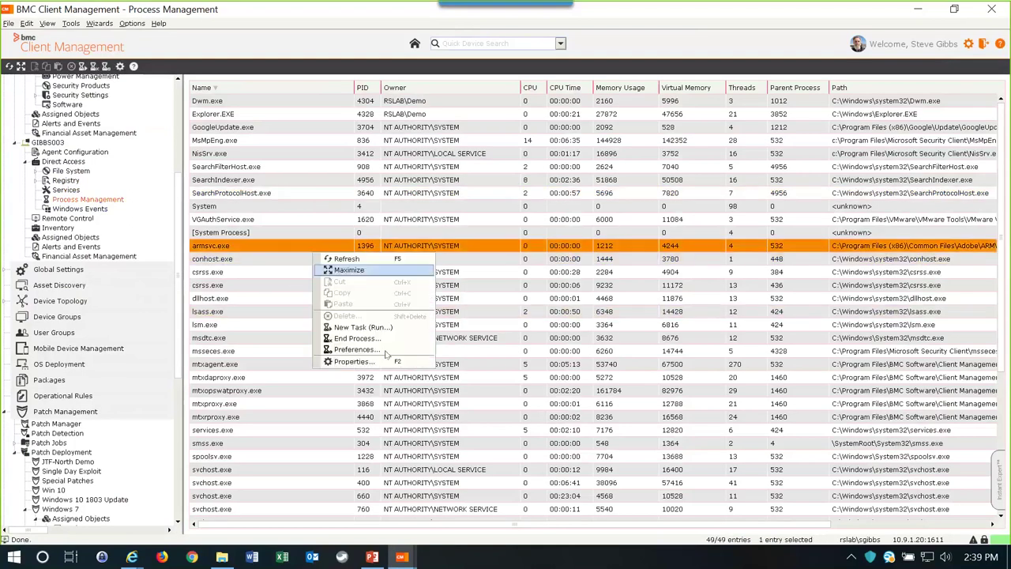
{"action": "left_click", "coordinate": [352, 327]}
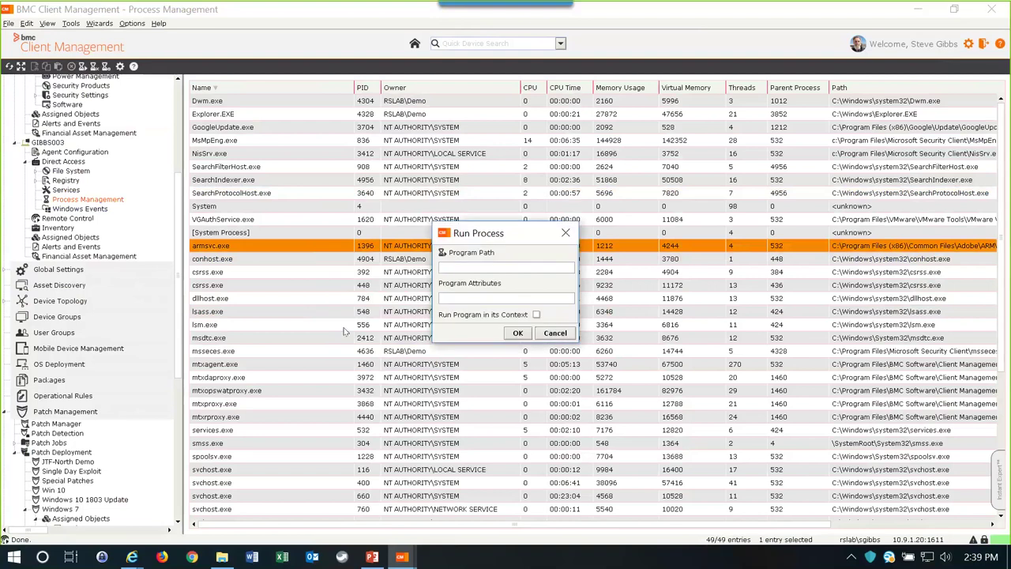
{"action": "type", "text": "CMD"}
{"action": "left_click", "coordinate": [517, 333]}
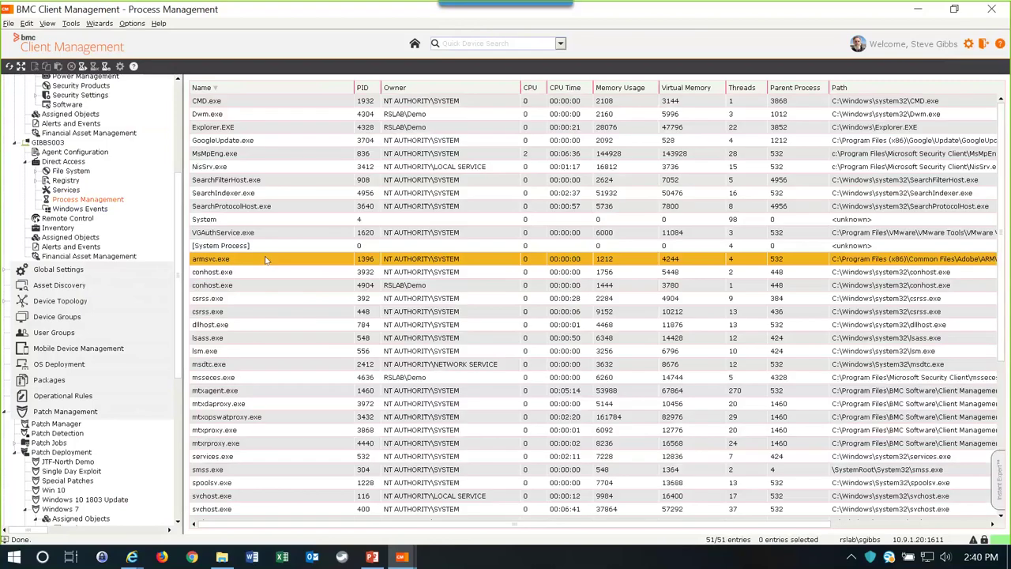
Open Remote Control for the device, move the command prompt aside on its desktop, and close that window.
{"action": "left_click", "coordinate": [68, 219]}
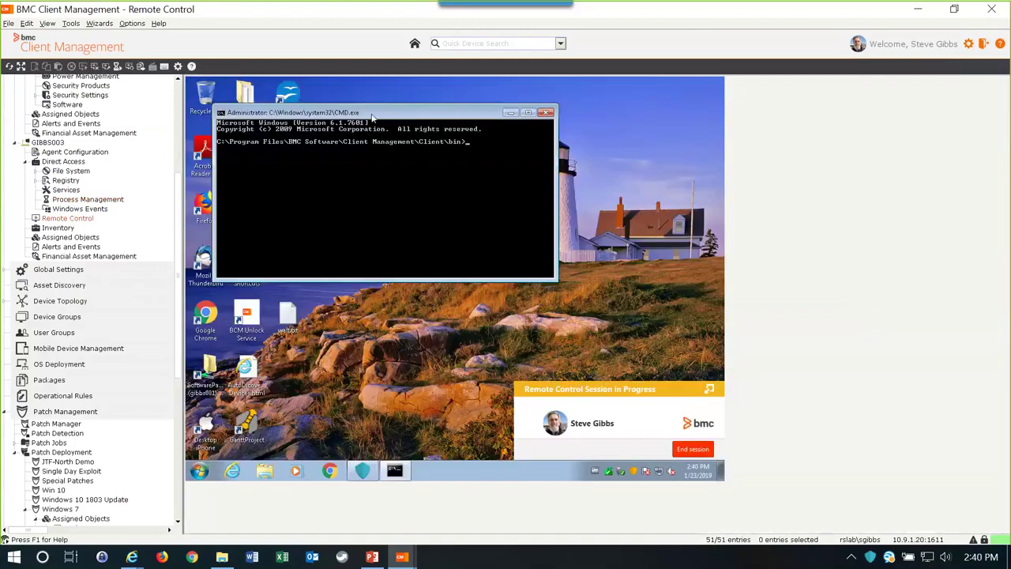
{"action": "left_click_drag", "start_coordinate": [379, 118], "coordinate": [475, 129]}
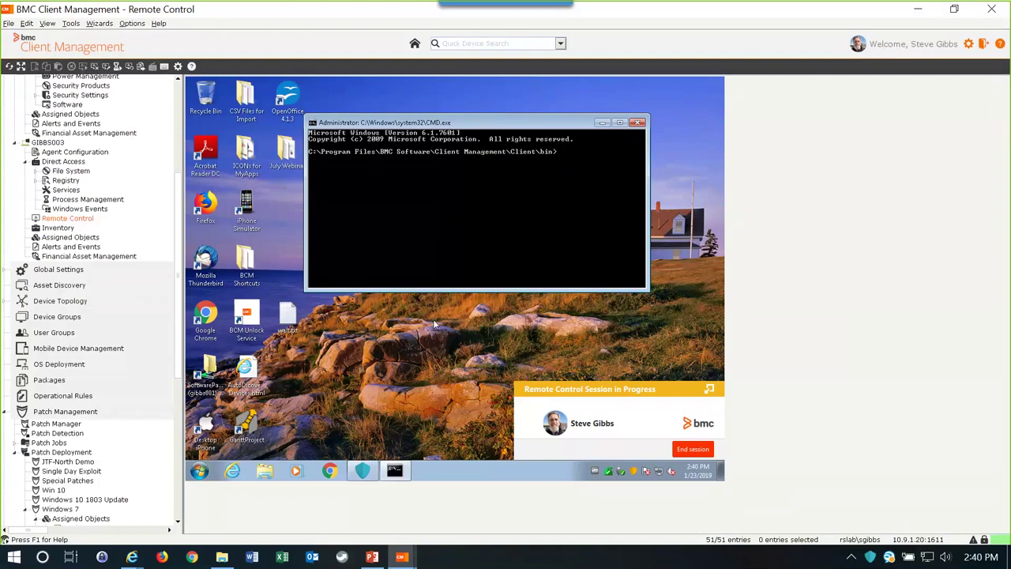
{"action": "left_click", "coordinate": [637, 124]}
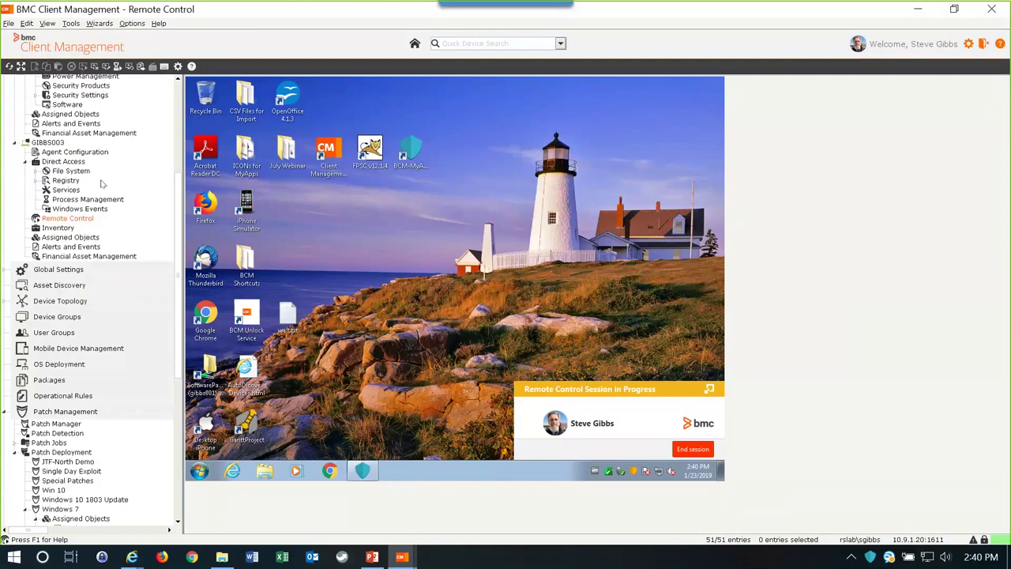
Disconnect the remote control session and request a reboot of the same remote device, cancelling the wait for its agent connection.
{"action": "left_click", "coordinate": [57, 149]}
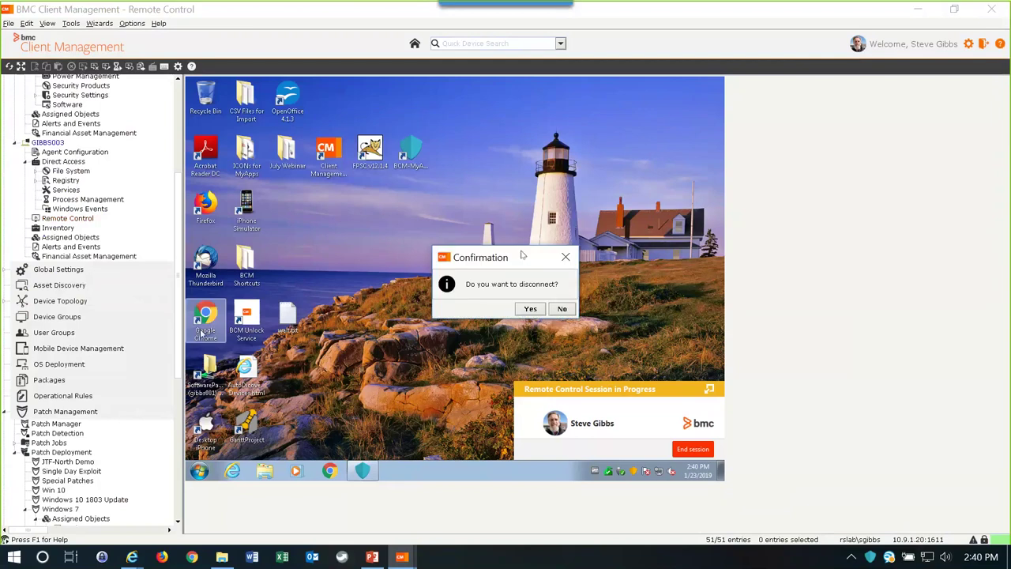
{"action": "left_click", "coordinate": [530, 308]}
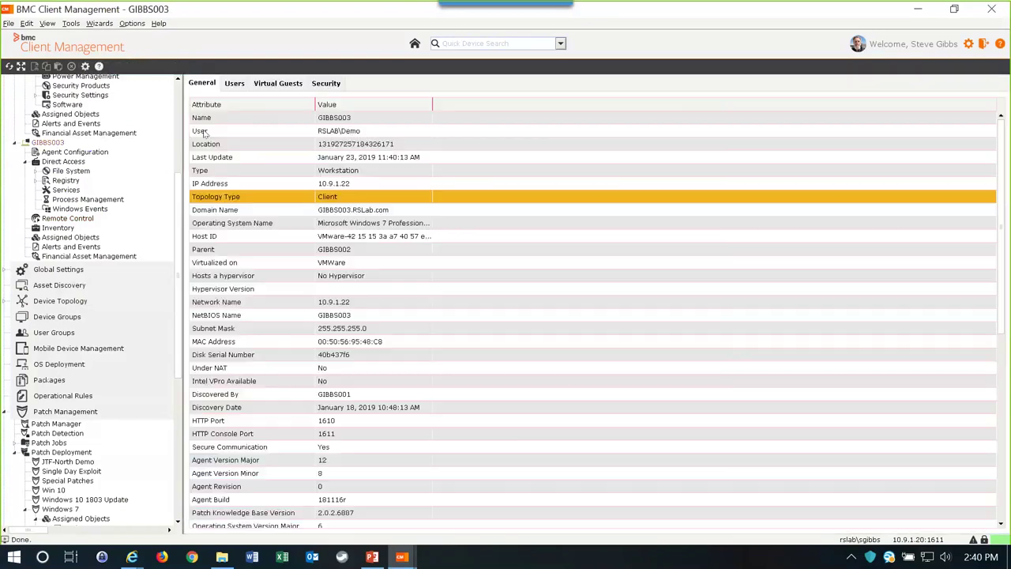
{"action": "right_click", "coordinate": [48, 144]}
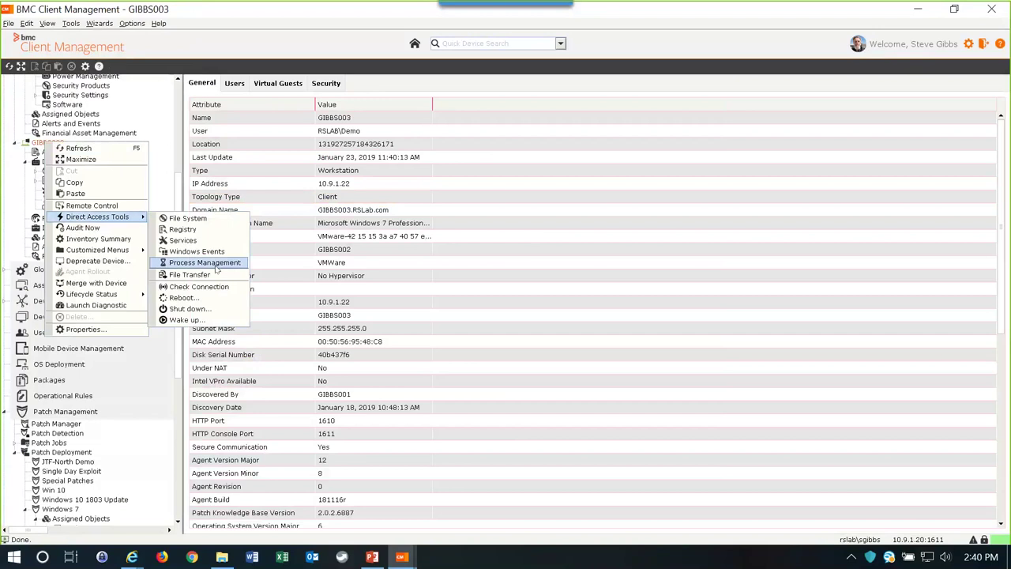
{"action": "left_click", "coordinate": [194, 297]}
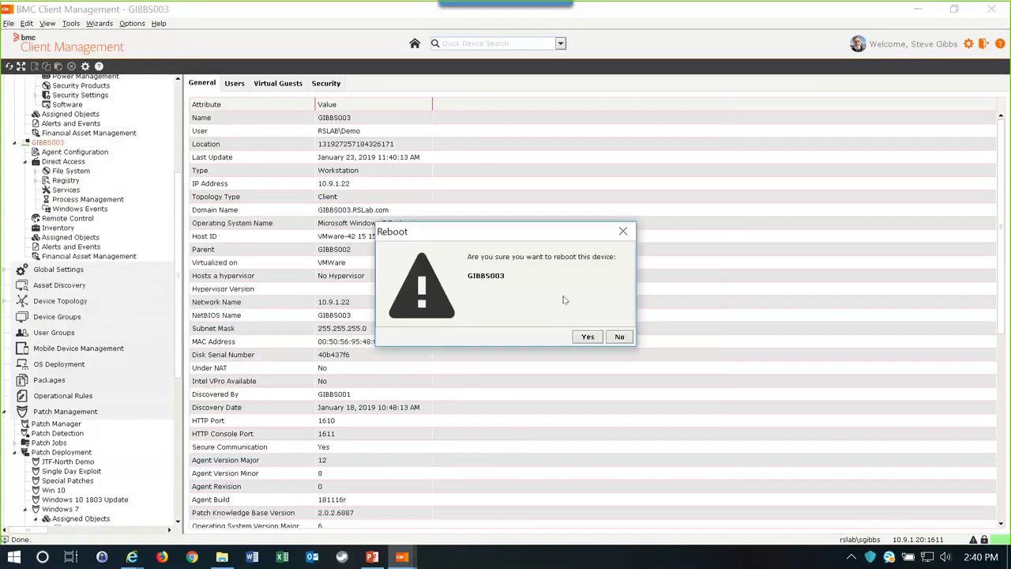
{"action": "left_click", "coordinate": [587, 335]}
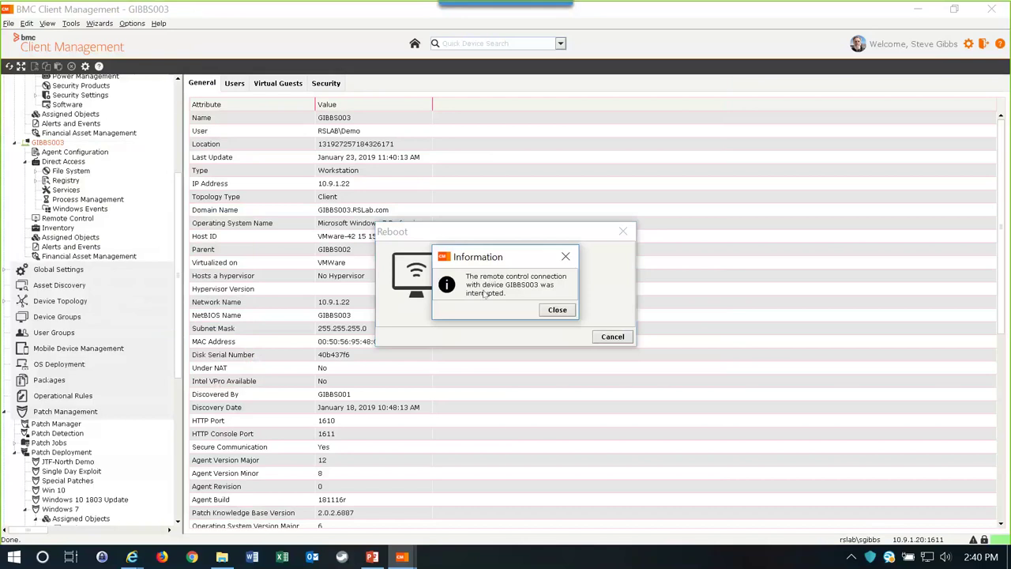
{"action": "left_click", "coordinate": [557, 309]}
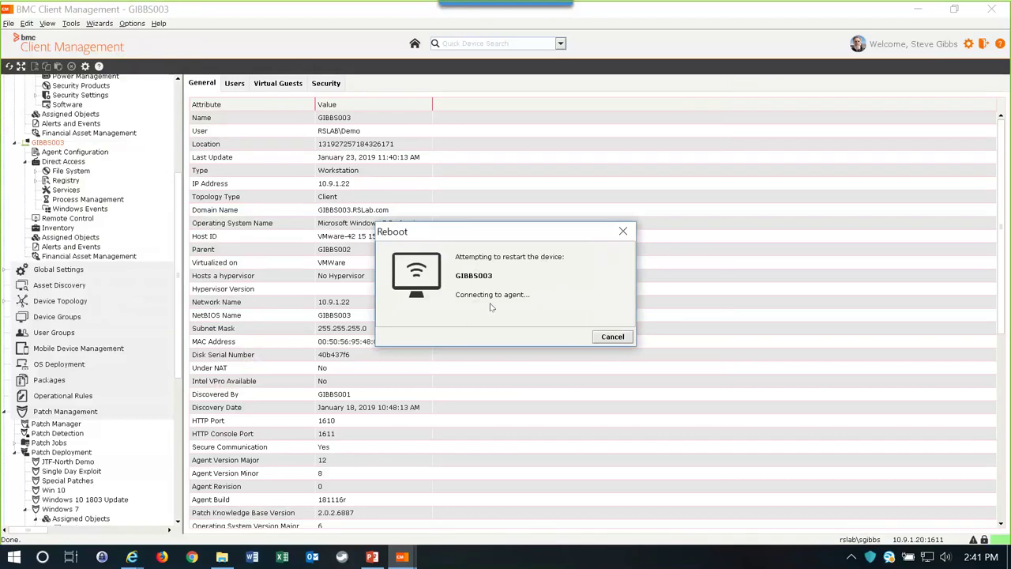
{"action": "left_click", "coordinate": [611, 337]}
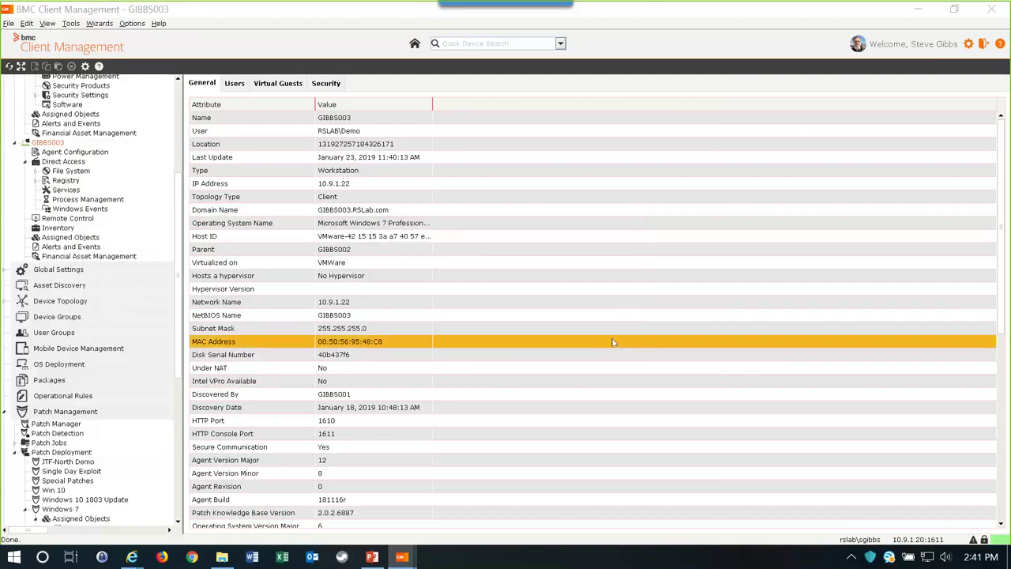
Switch to PowerPoint and start the slide show from the Keeping Software Versions Current slide.
{"action": "left_click", "coordinate": [372, 558]}
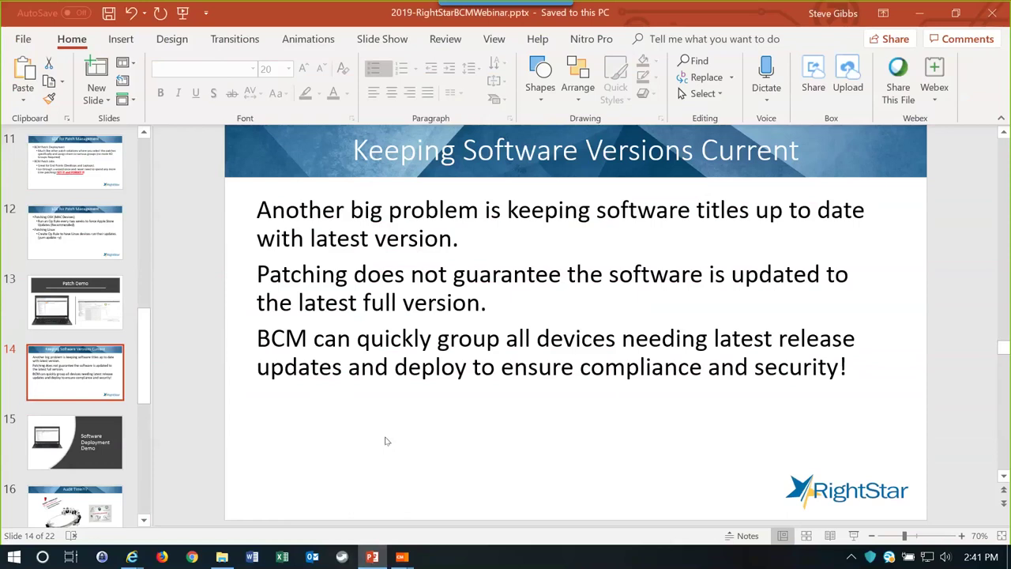
{"action": "left_click", "coordinate": [853, 537]}
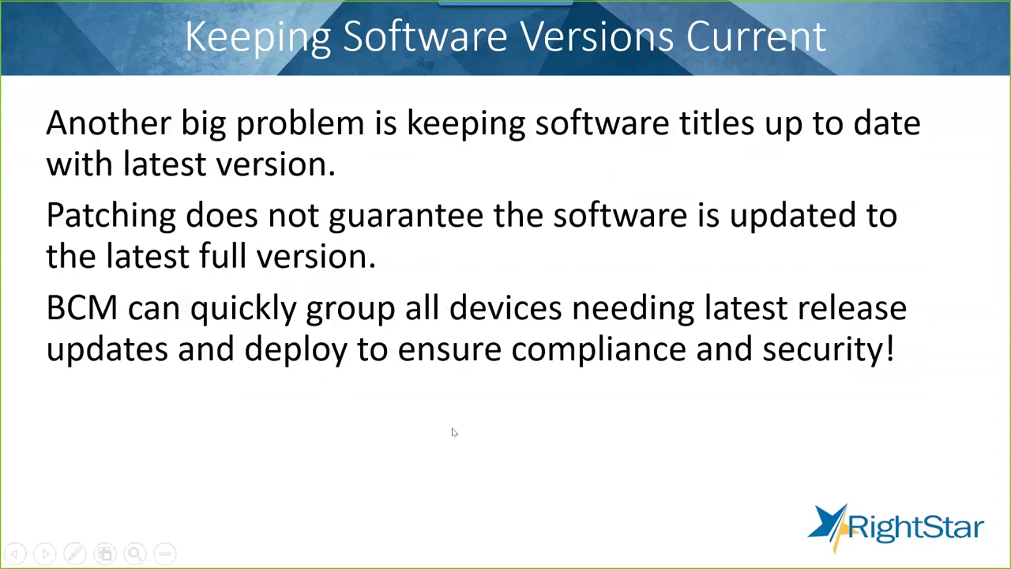
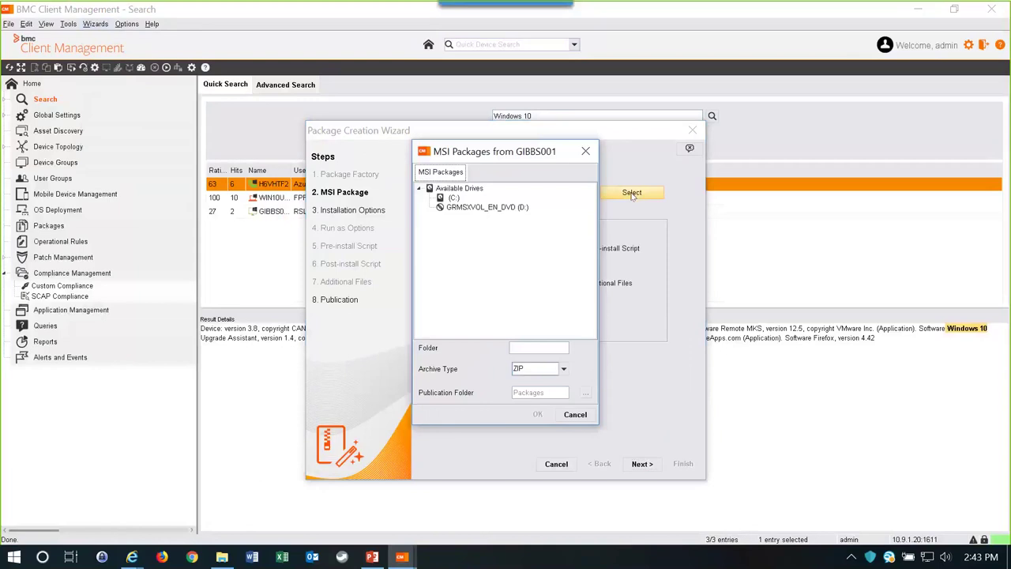
Choose putty-64bit-0.70-installer.msi from C:, Downloaded Software as the MSI package, with Utilities as its publication folder.
{"action": "double_click", "coordinate": [456, 199]}
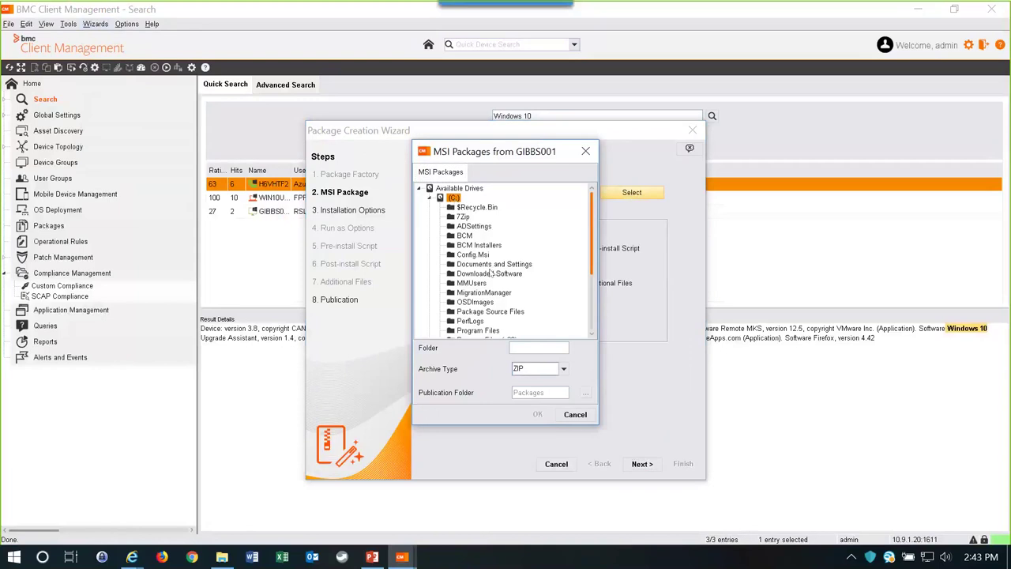
{"action": "double_click", "coordinate": [485, 275]}
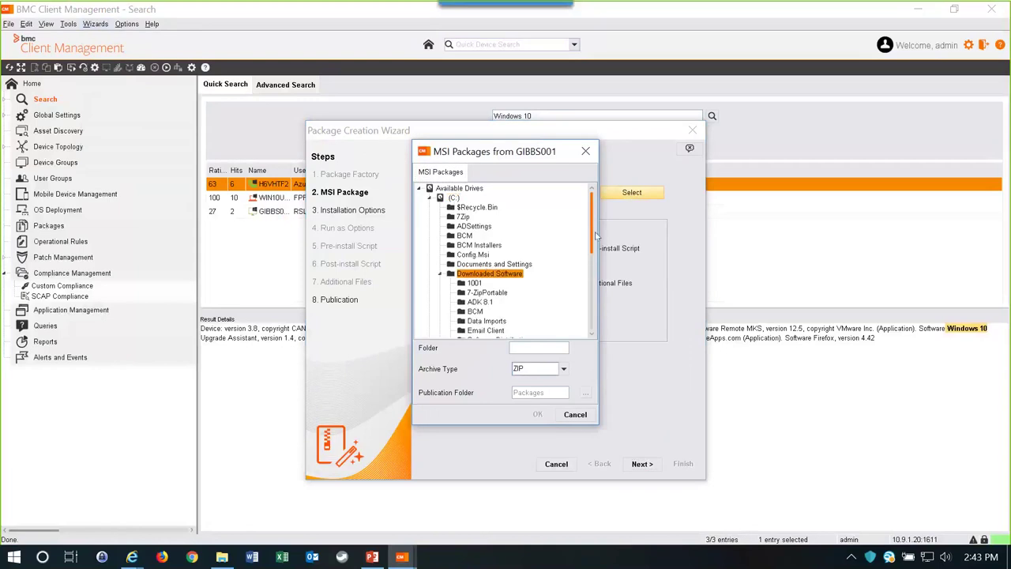
{"action": "left_click_drag", "start_coordinate": [592, 236], "coordinate": [593, 267]}
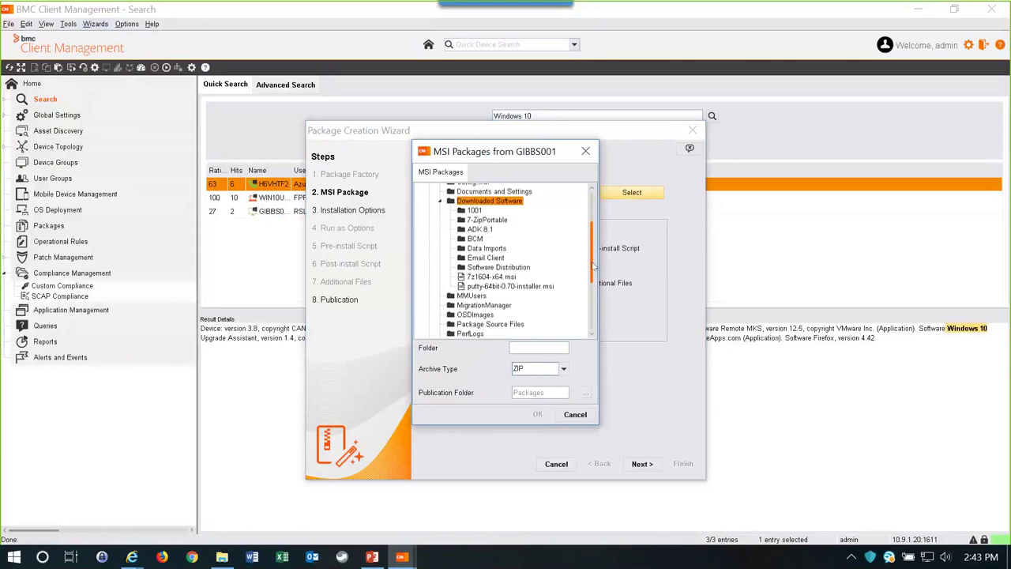
{"action": "left_click", "coordinate": [505, 287]}
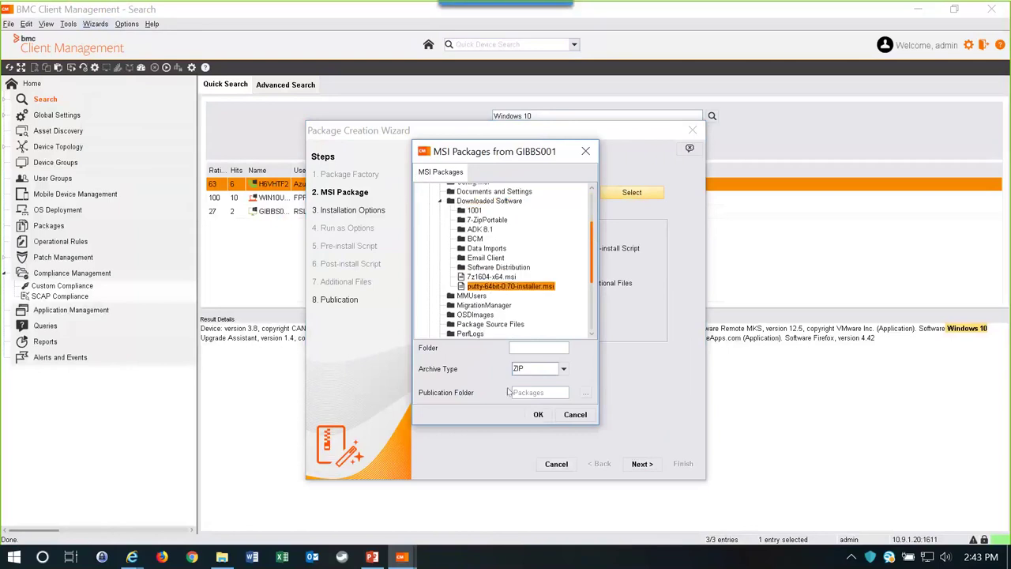
{"action": "left_click", "coordinate": [587, 393]}
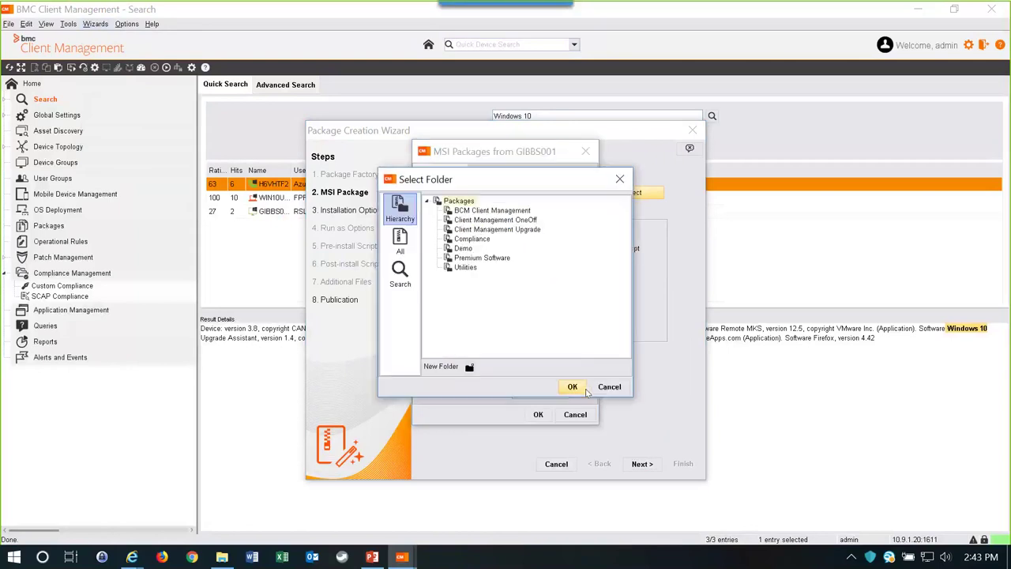
{"action": "left_click", "coordinate": [465, 267]}
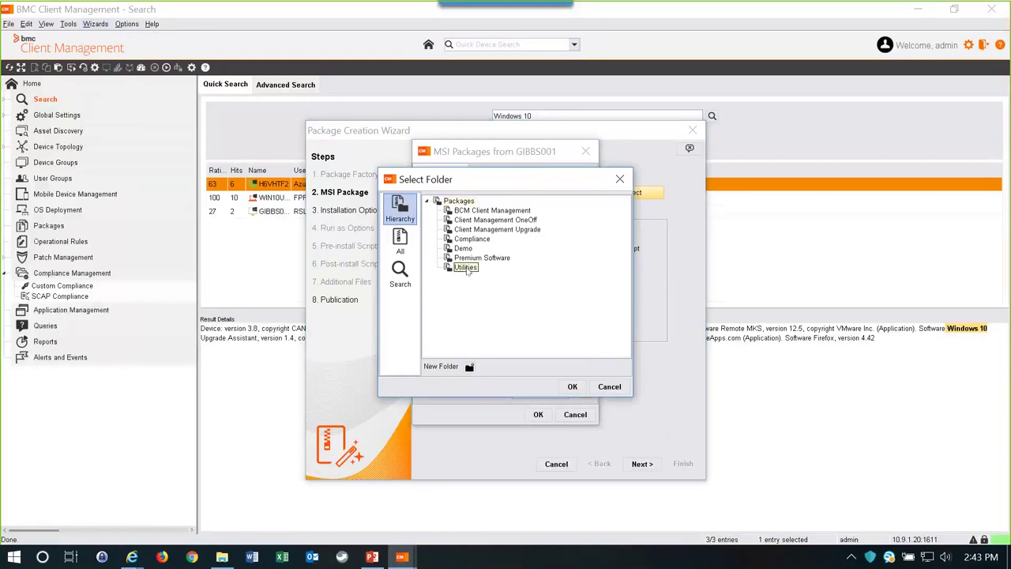
{"action": "left_click", "coordinate": [572, 387]}
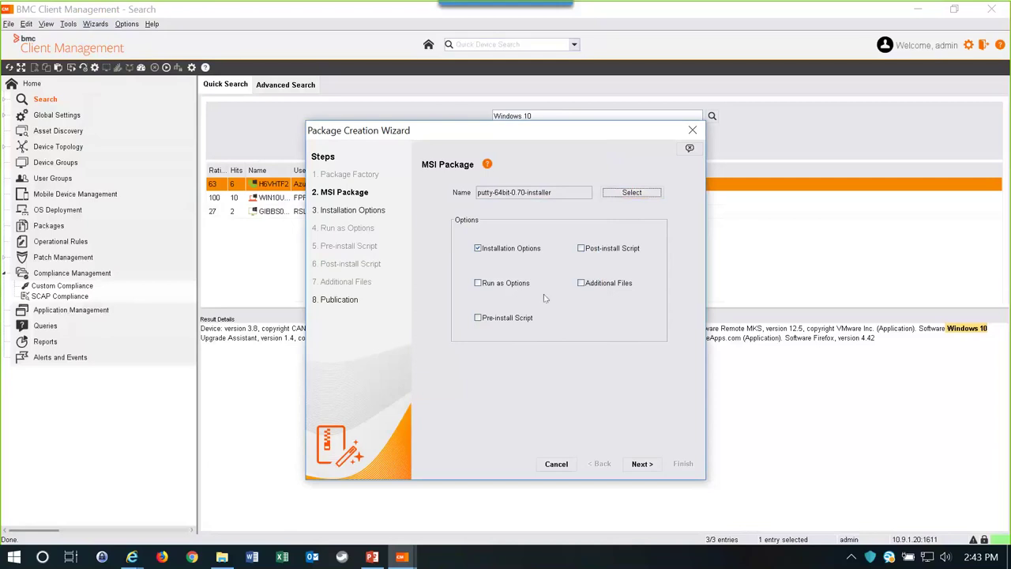
{"action": "left_click", "coordinate": [642, 464]}
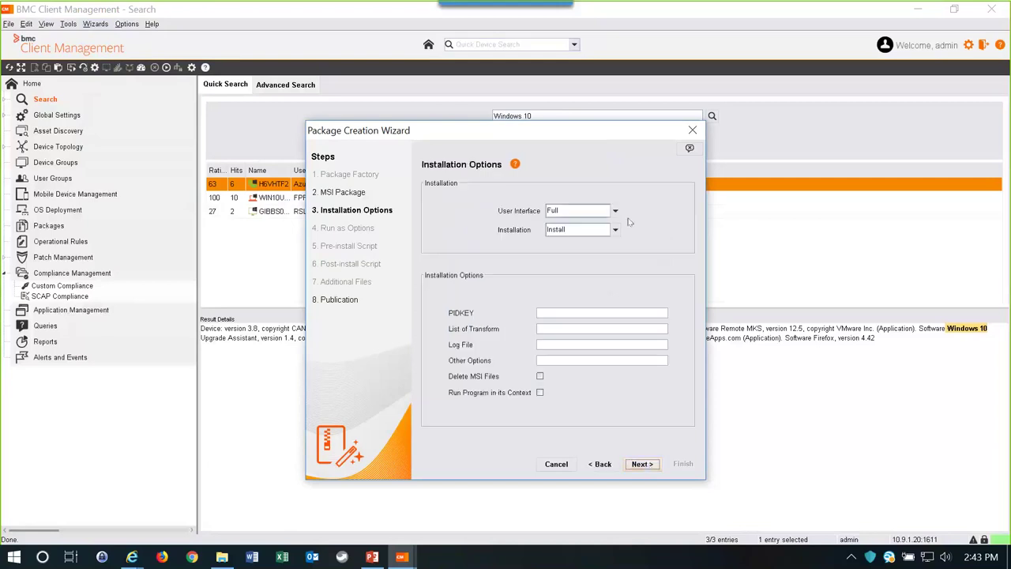
Set the package's user interface to Basic progress only, enable Delete MSI Files, and finish the package with Publish to Master.
{"action": "left_click", "coordinate": [614, 211]}
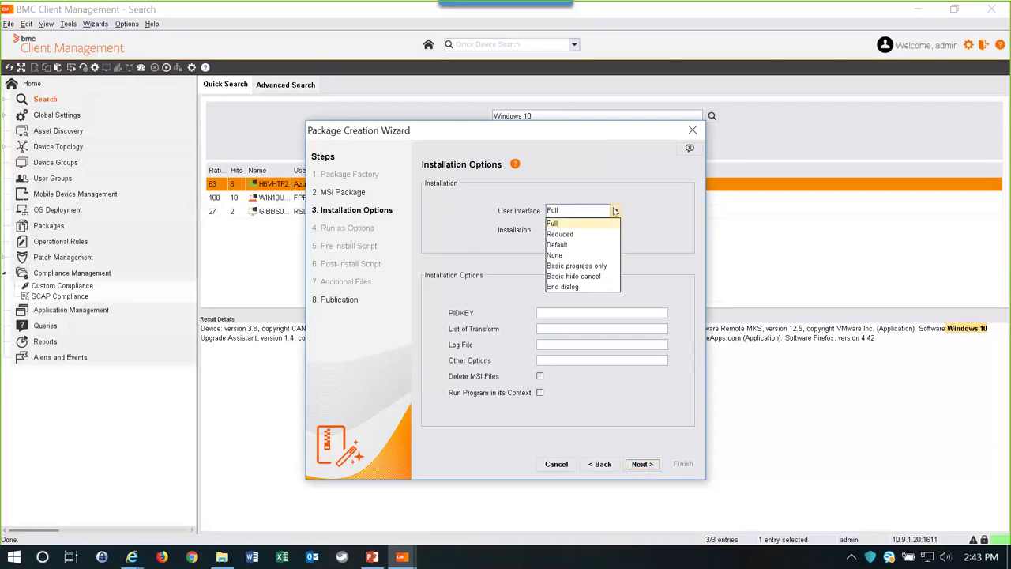
{"action": "left_click", "coordinate": [564, 234]}
{"action": "left_click", "coordinate": [615, 212]}
{"action": "left_click", "coordinate": [589, 267]}
{"action": "left_click", "coordinate": [615, 230]}
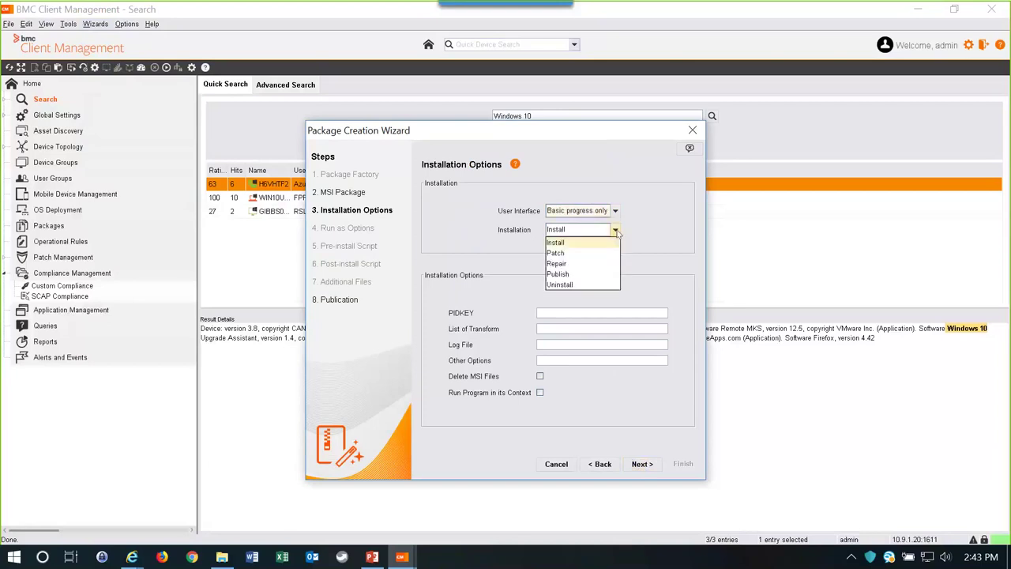
{"action": "left_click", "coordinate": [616, 231]}
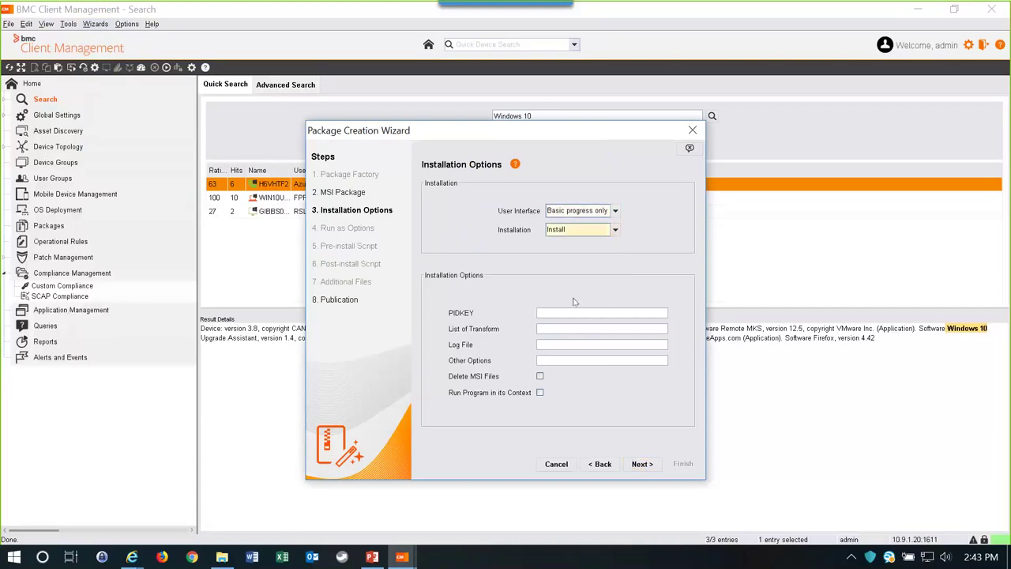
{"action": "left_click", "coordinate": [540, 377]}
{"action": "left_click", "coordinate": [642, 464]}
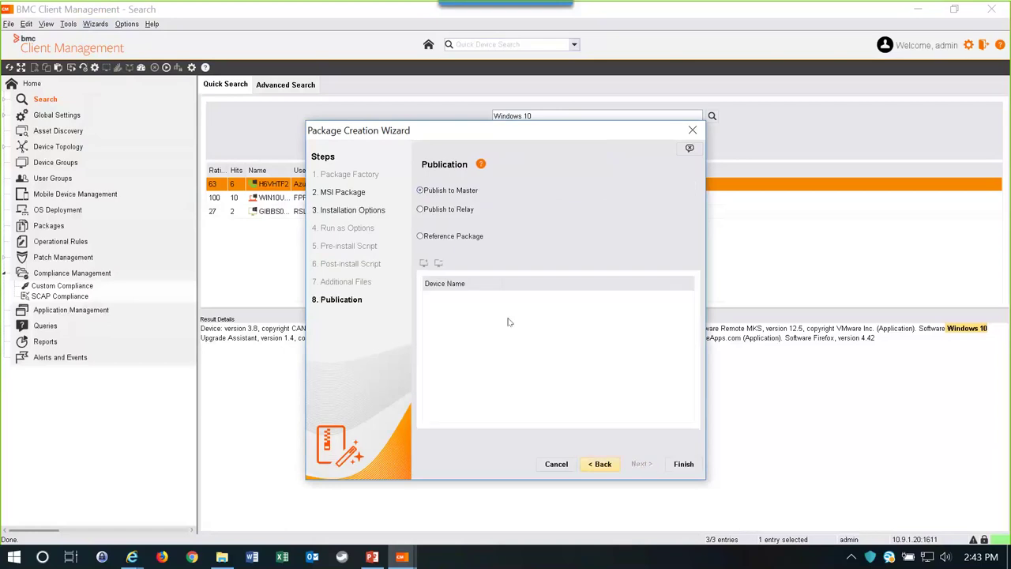
{"action": "left_click", "coordinate": [684, 466]}
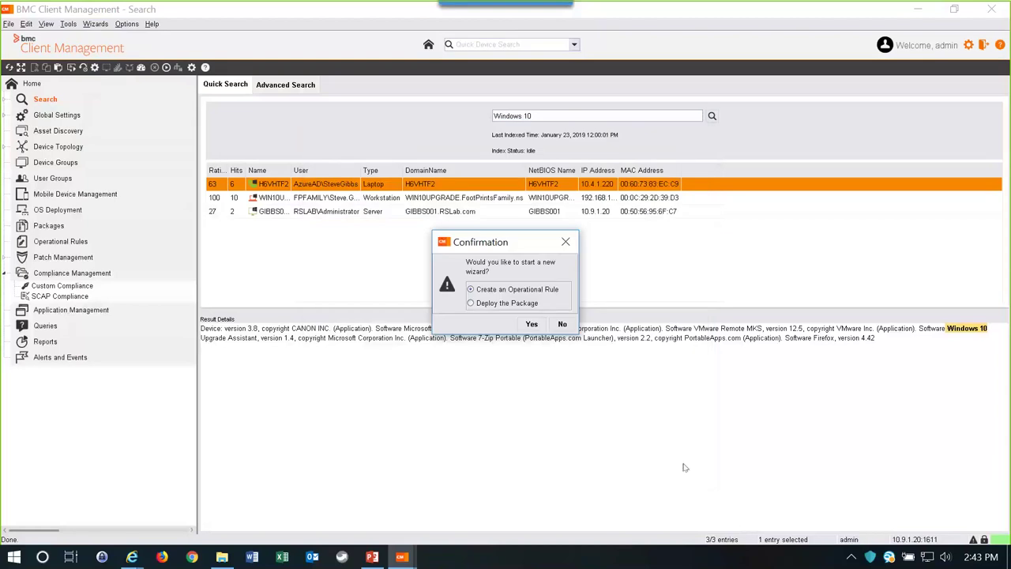
Start an operational rule for the new package and store it in the RSLab, Software Deployment, Utilities folder.
{"action": "left_click", "coordinate": [533, 324]}
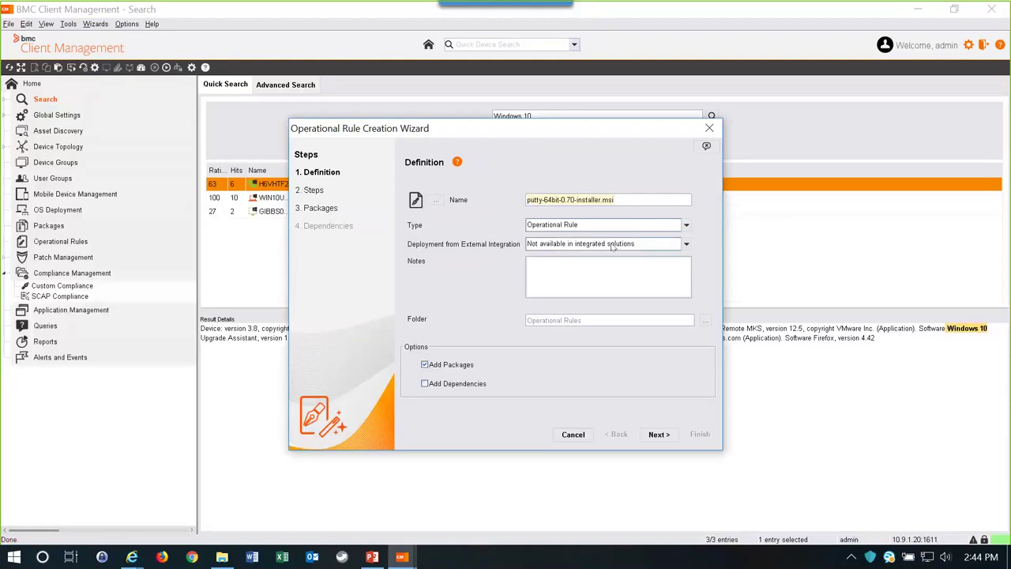
{"action": "left_click", "coordinate": [706, 321]}
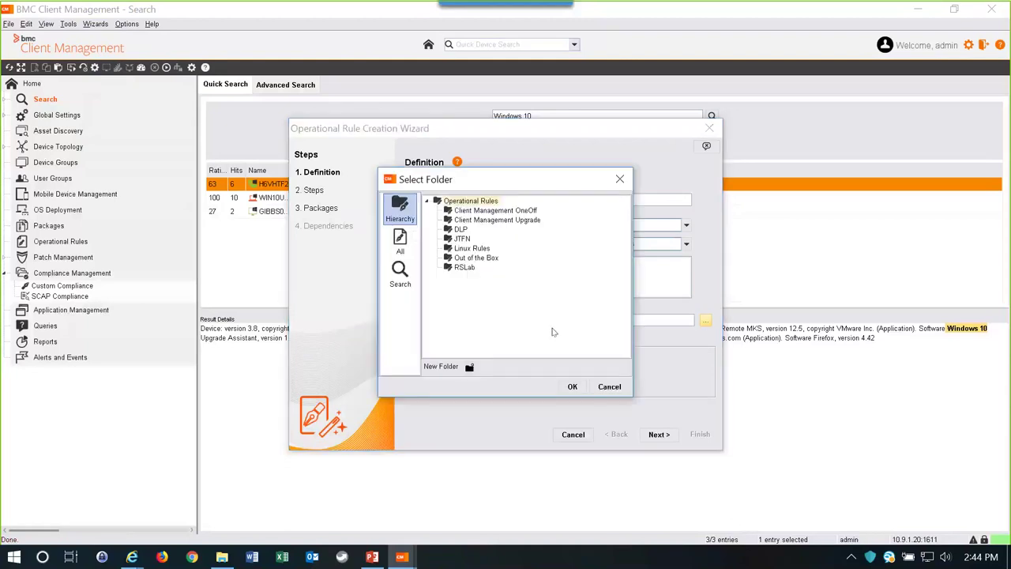
{"action": "double_click", "coordinate": [460, 269]}
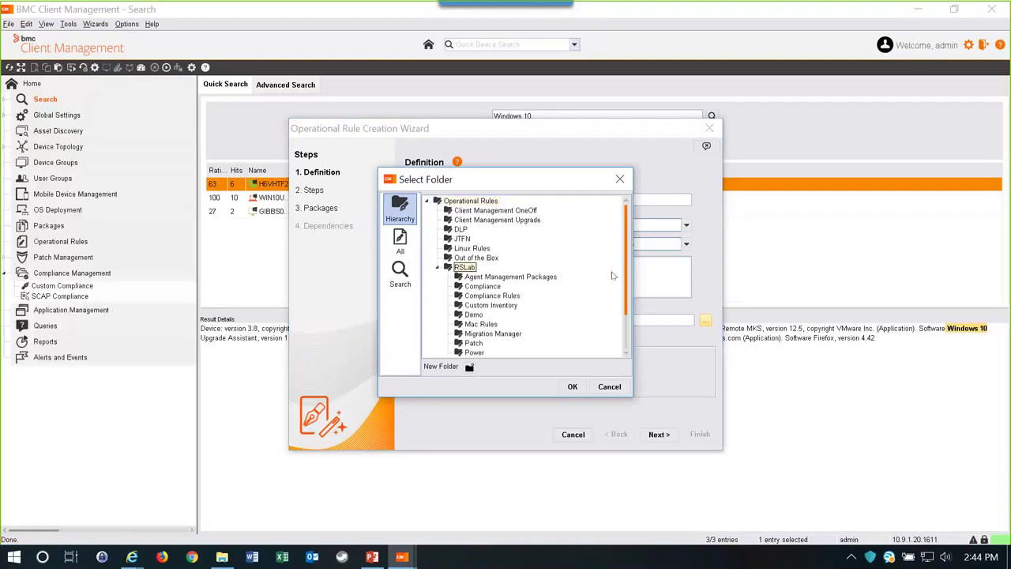
{"action": "scroll", "coordinate": [627, 286], "scroll_direction": "down", "scroll_amount": 2}
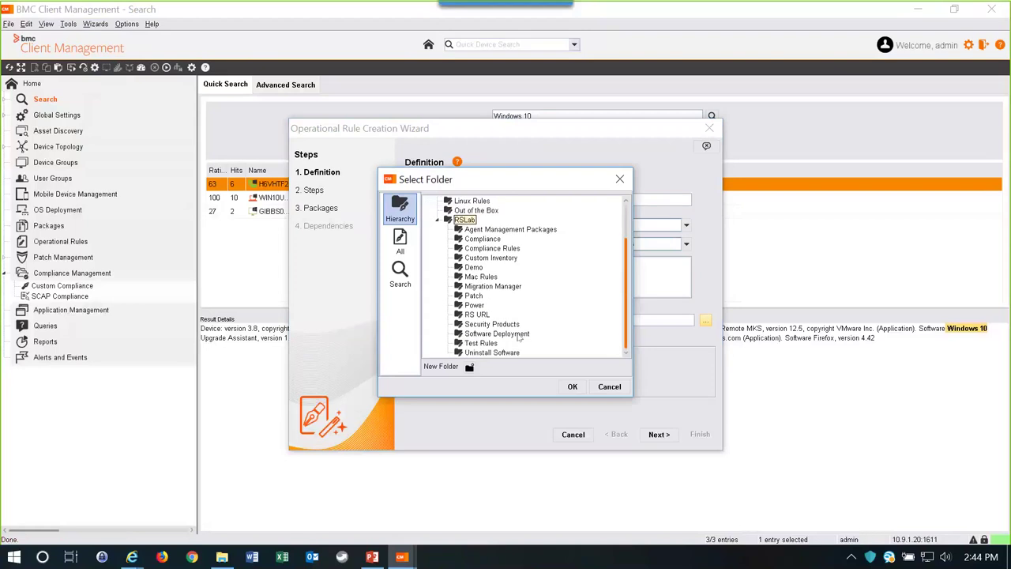
{"action": "double_click", "coordinate": [519, 335]}
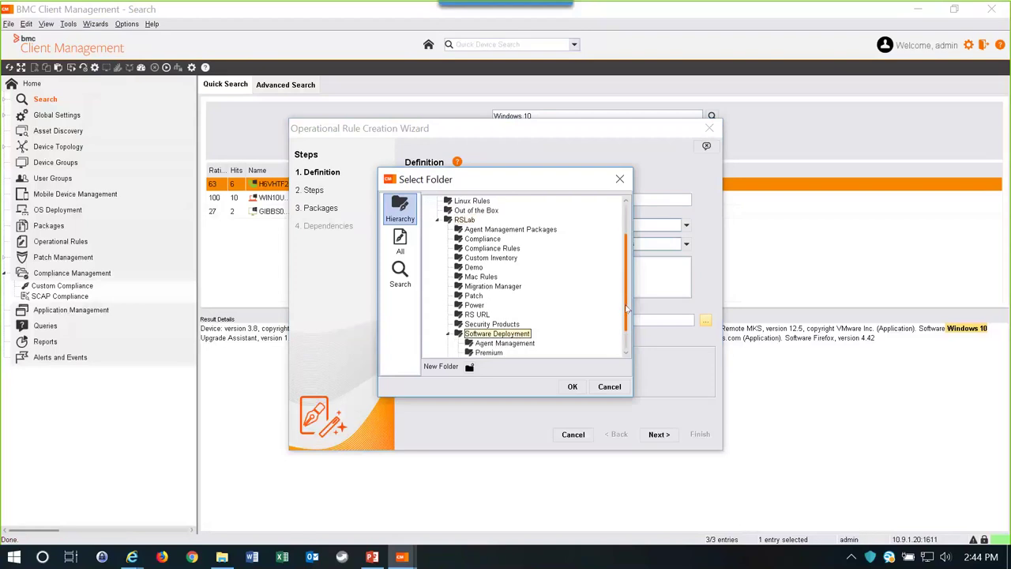
{"action": "scroll", "coordinate": [628, 310], "scroll_direction": "down", "scroll_amount": 1}
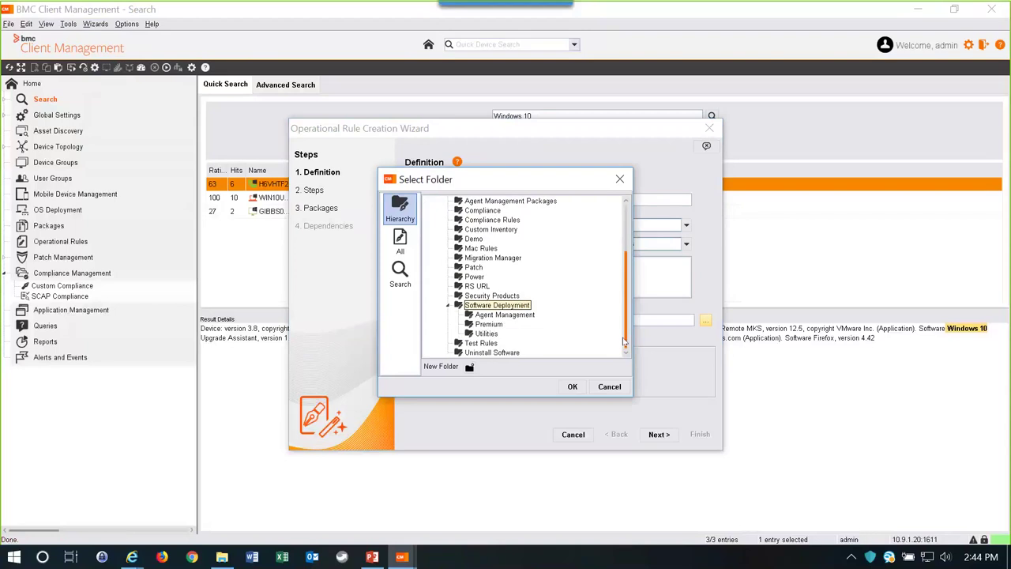
{"action": "left_click", "coordinate": [486, 334]}
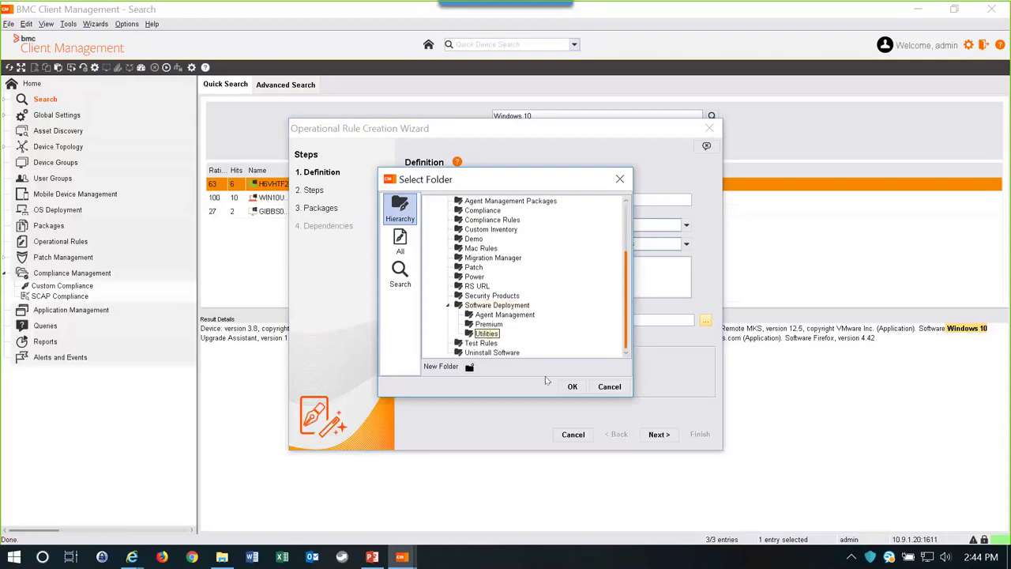
{"action": "left_click", "coordinate": [574, 387]}
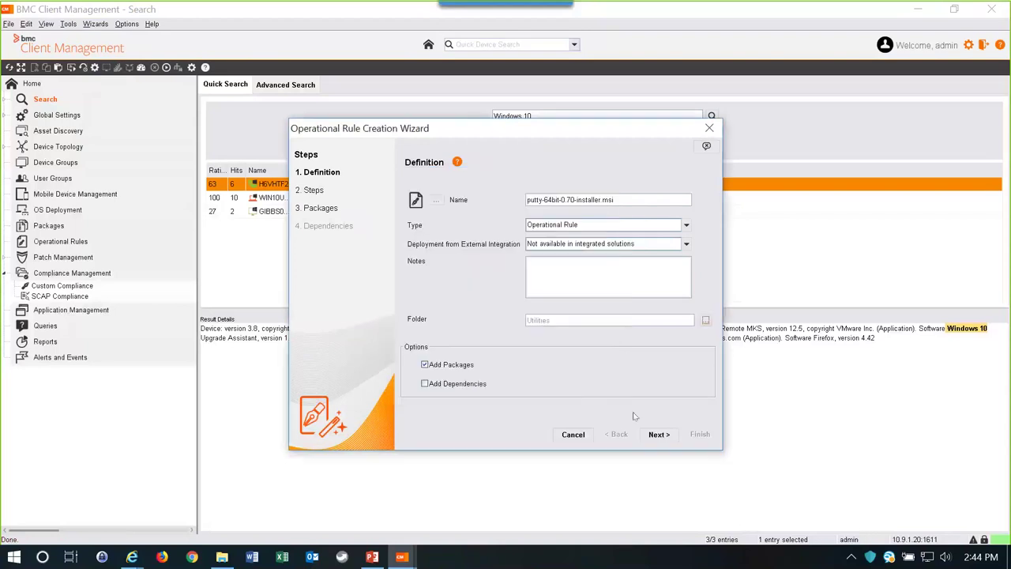
{"action": "left_click", "coordinate": [660, 435]}
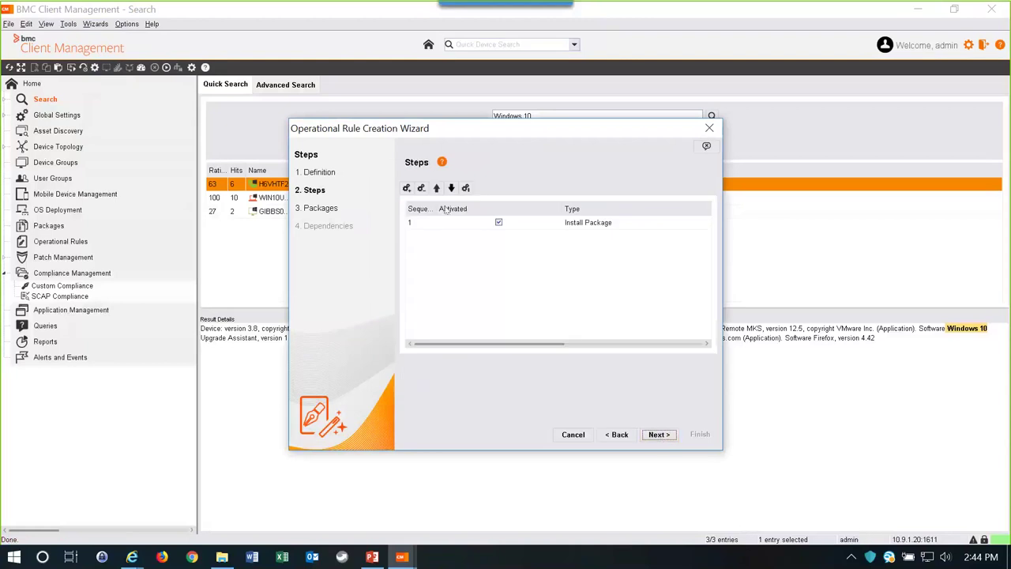
Add an Update Software Inventory step from Inventory Management to the operational rule, keeping its default parameters.
{"action": "left_click", "coordinate": [406, 188]}
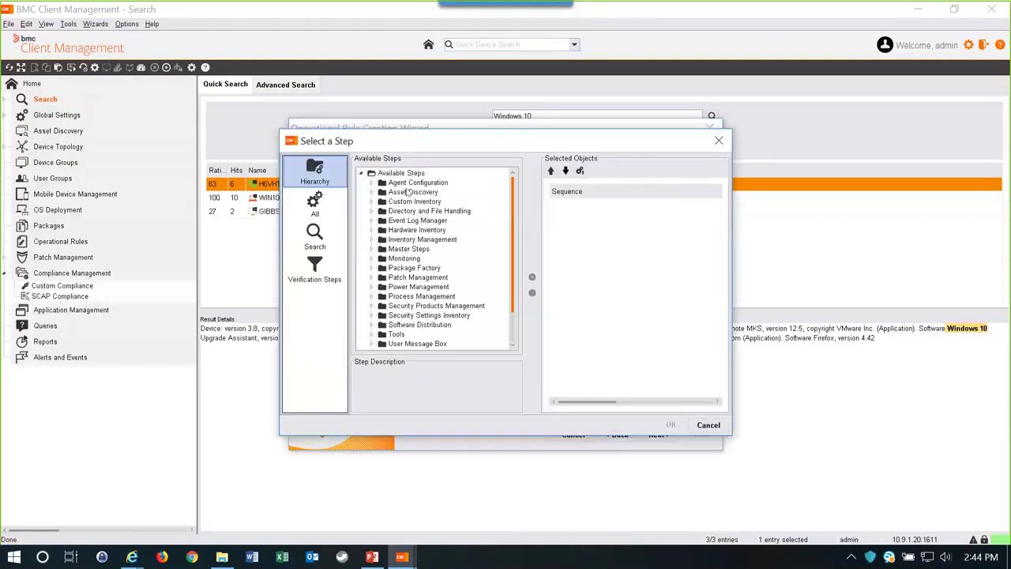
{"action": "double_click", "coordinate": [406, 241]}
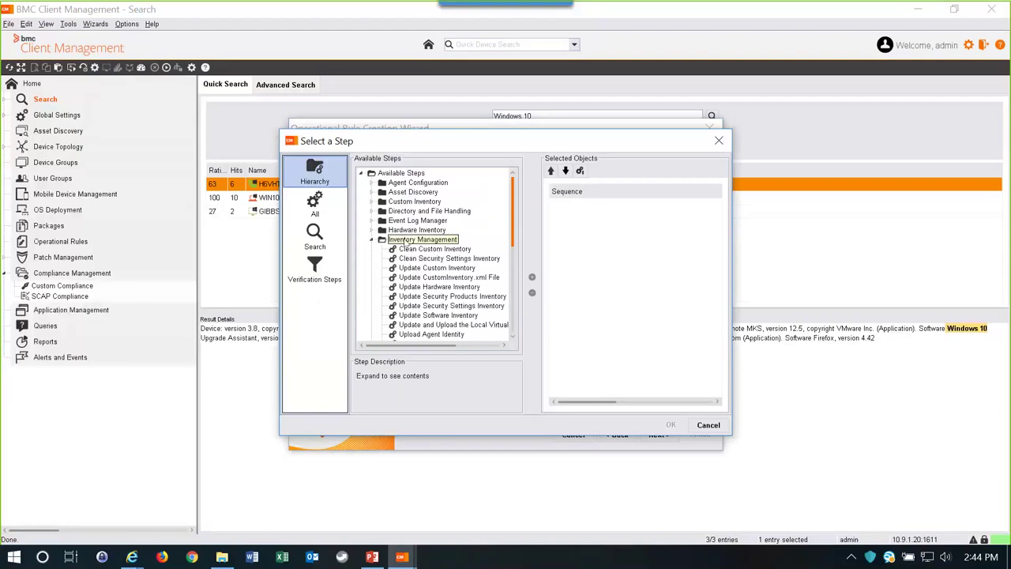
{"action": "left_click", "coordinate": [438, 315]}
{"action": "left_click", "coordinate": [532, 278]}
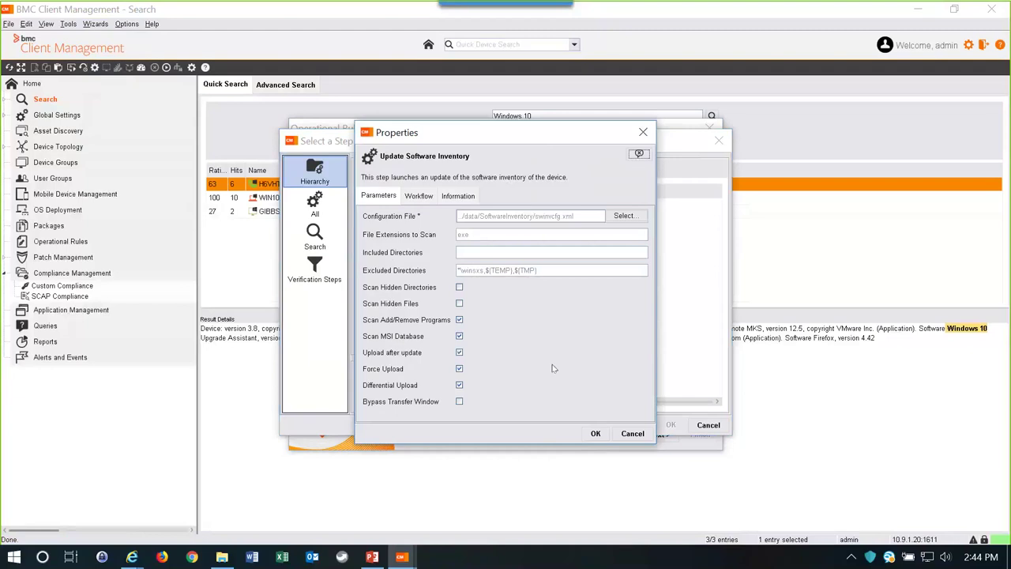
{"action": "left_click", "coordinate": [596, 434]}
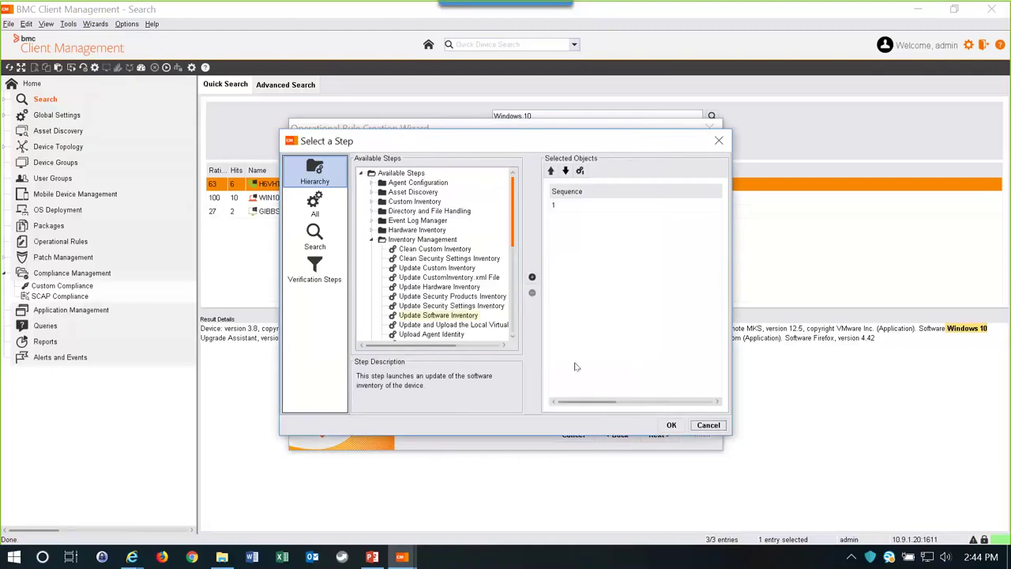
{"action": "left_click", "coordinate": [672, 427]}
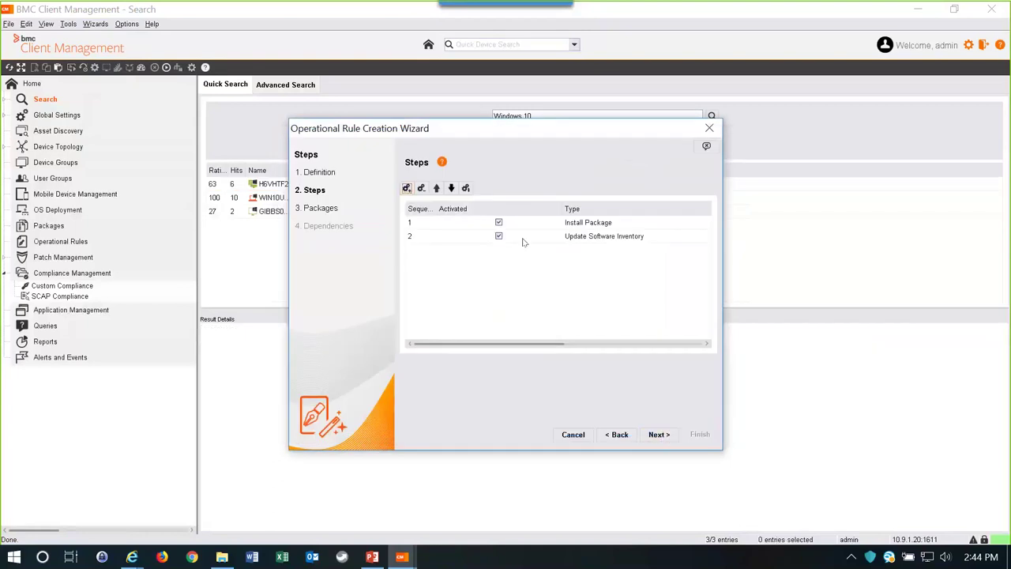
Finish the operational rule with the PuTTY MSI package and proceed to its distribution.
{"action": "left_click", "coordinate": [659, 436]}
{"action": "left_click", "coordinate": [700, 435]}
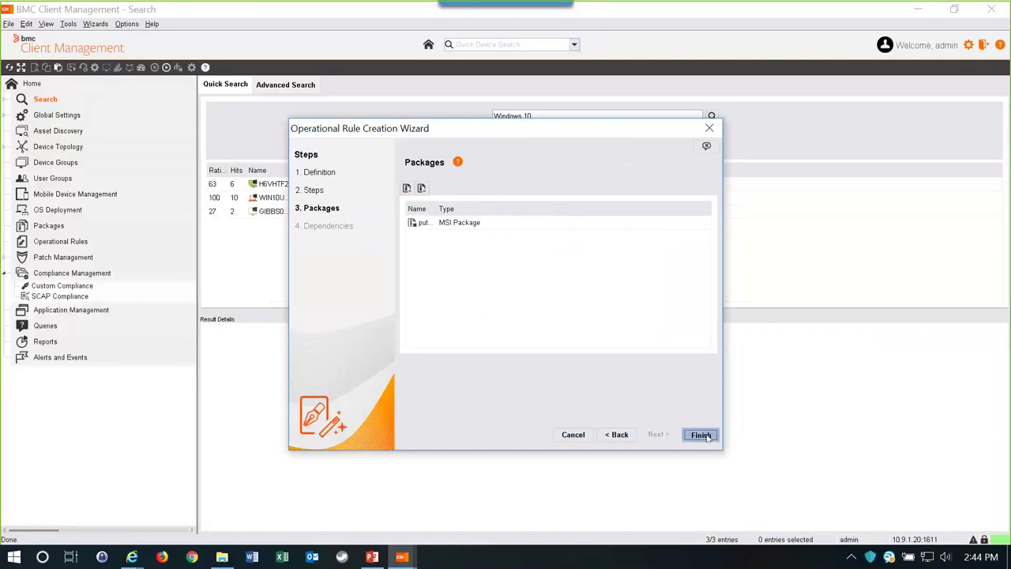
{"action": "left_click", "coordinate": [531, 310]}
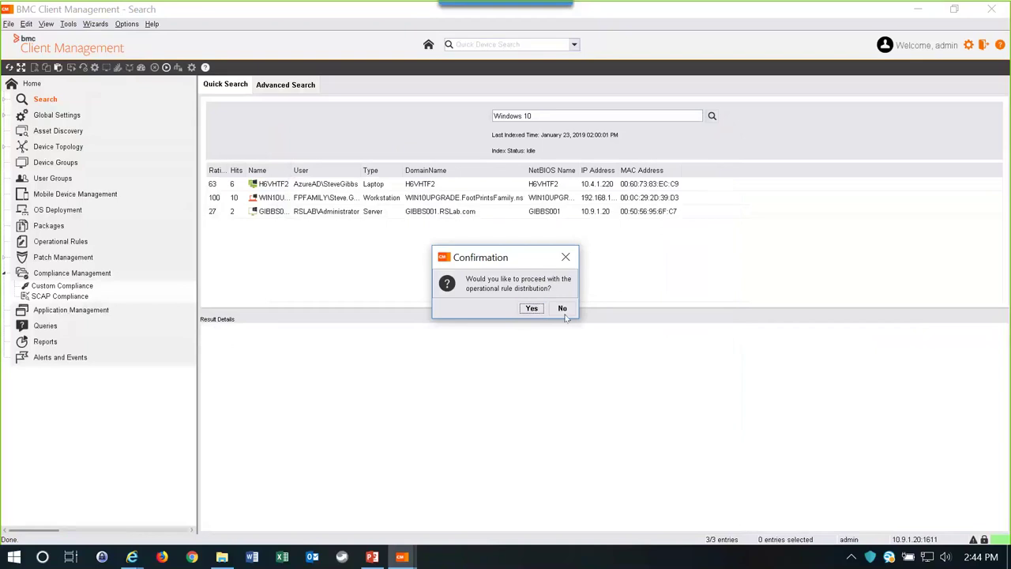
{"action": "left_click", "coordinate": [532, 308]}
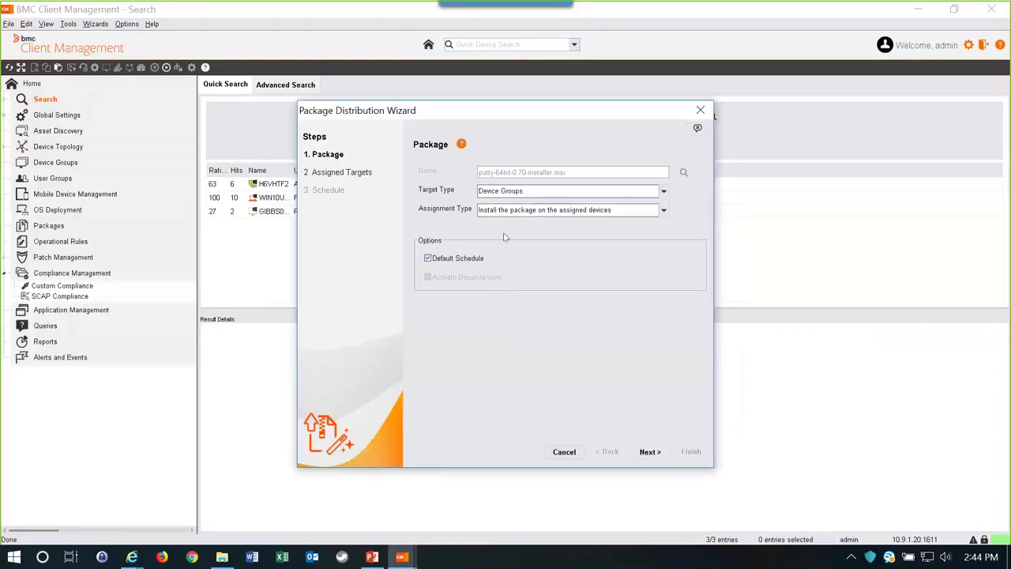
Set the distribution's target type to Devices and its assignment type to Publish the package to MyApps for on demand installation.
{"action": "left_click", "coordinate": [663, 192]}
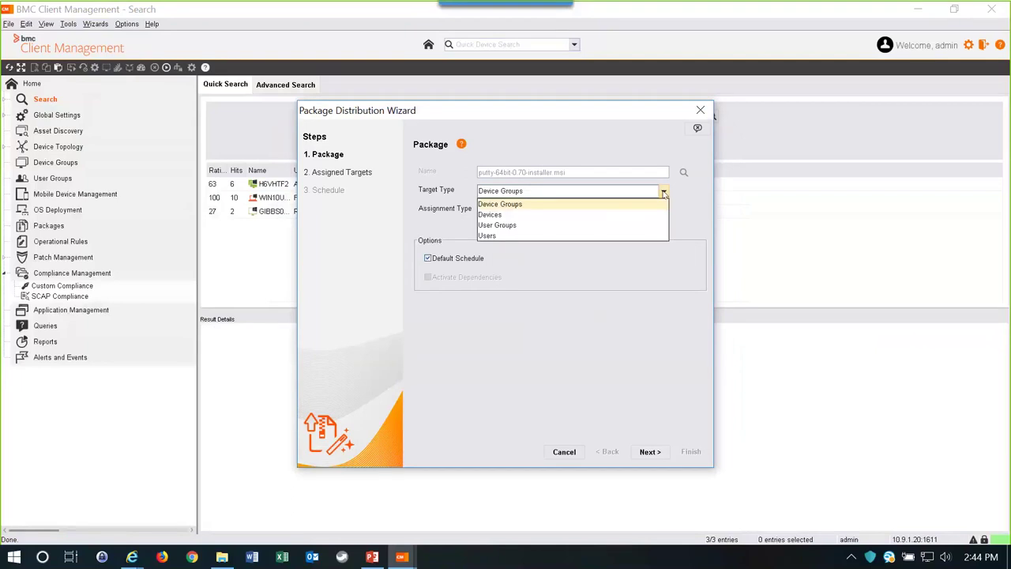
{"action": "left_click", "coordinate": [577, 215]}
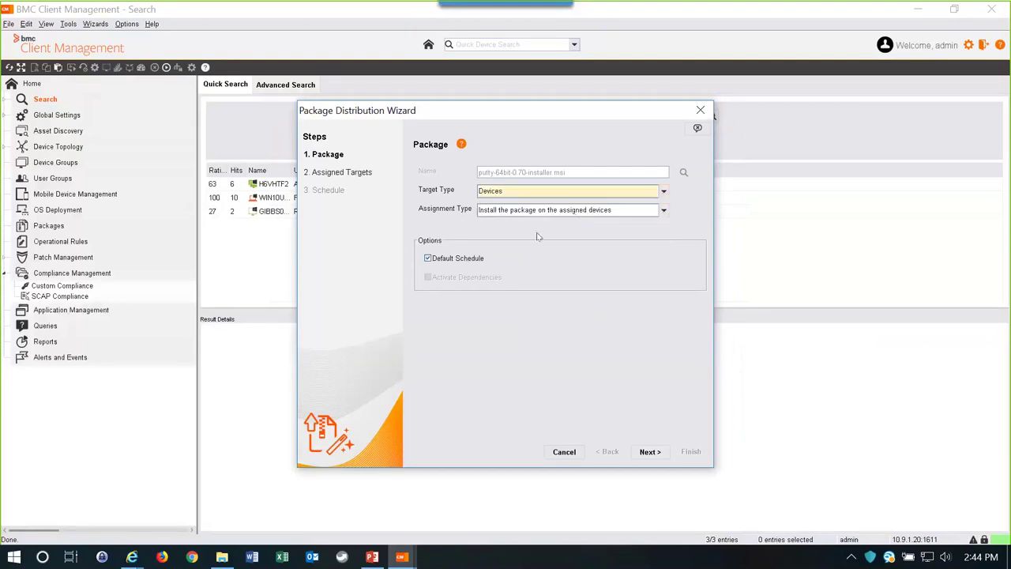
{"action": "left_click", "coordinate": [668, 211]}
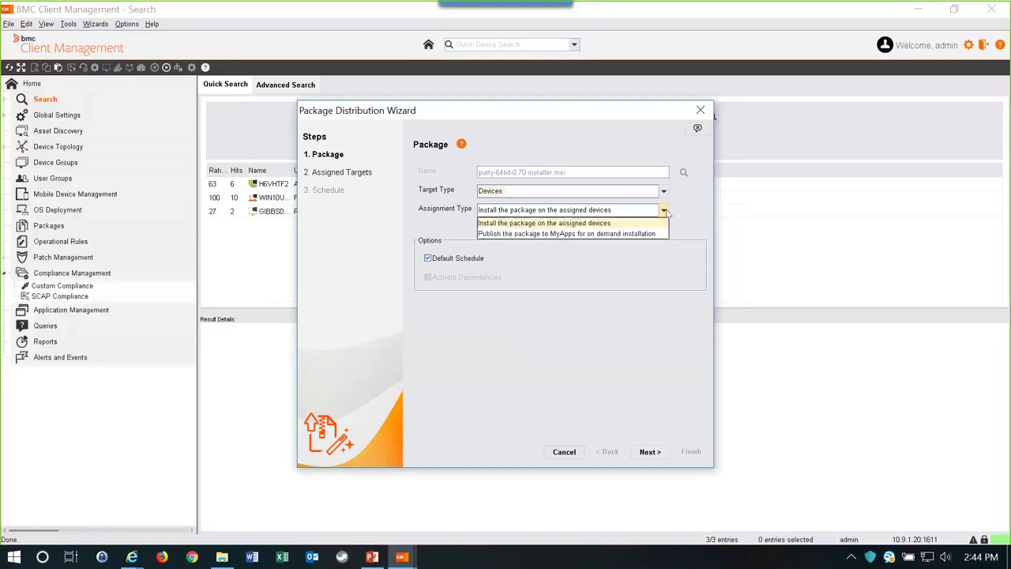
{"action": "left_click", "coordinate": [639, 229]}
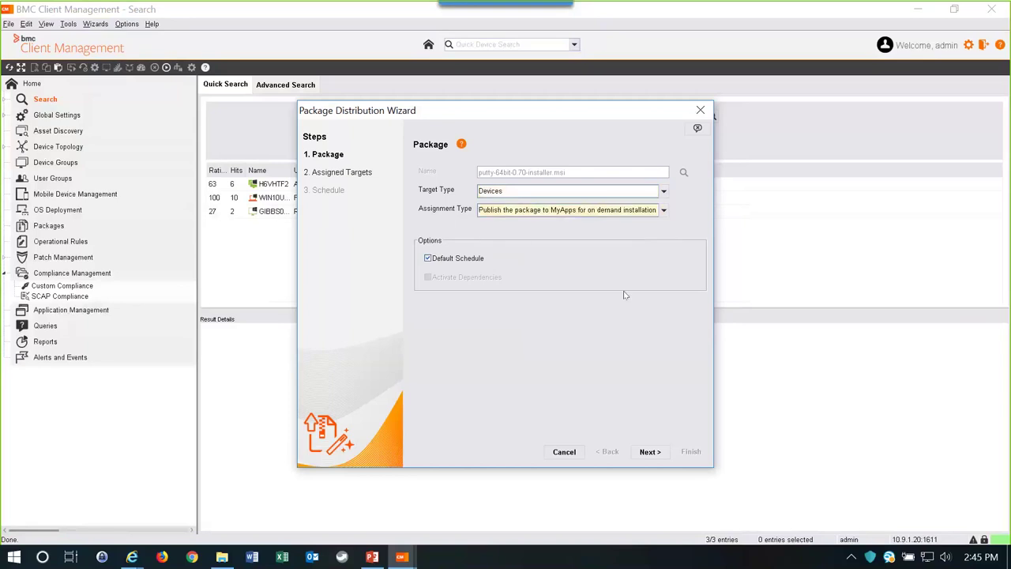
{"action": "left_click", "coordinate": [649, 452]}
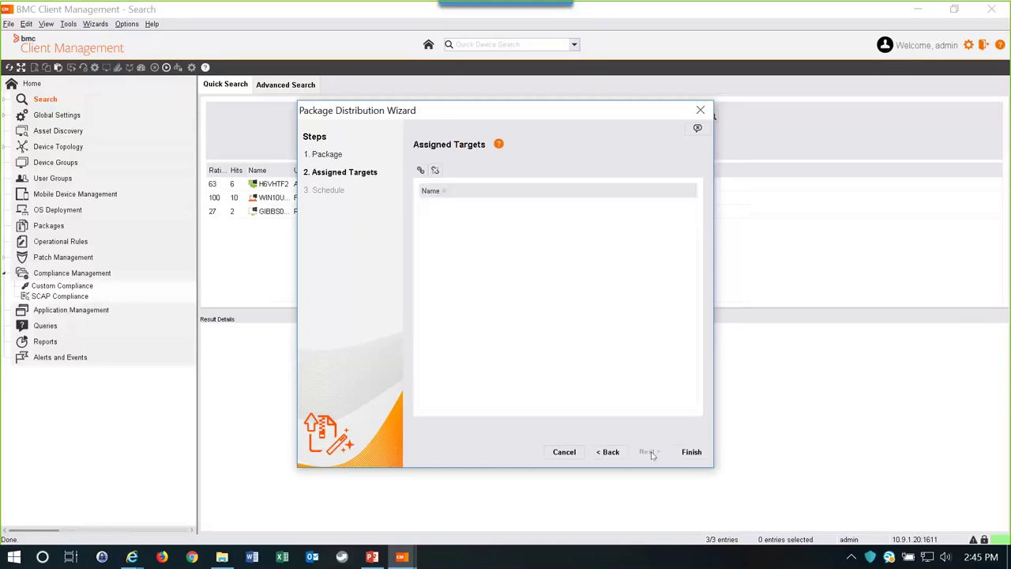
Assign device H6VHTF2, under GIBBS001 in the device topology, as the target, finish the distribution and go to the package.
{"action": "left_click", "coordinate": [422, 170]}
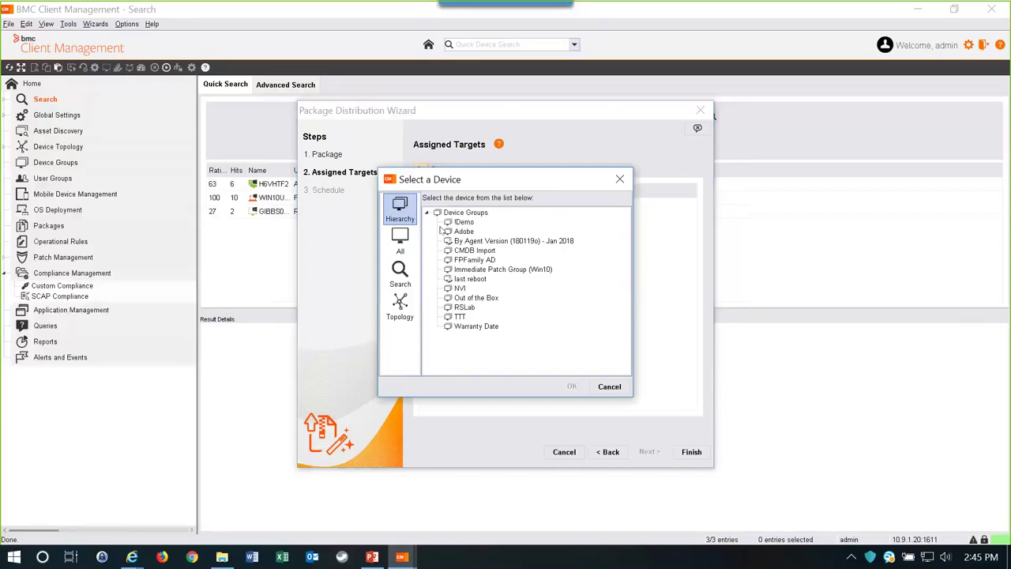
{"action": "left_click", "coordinate": [406, 310]}
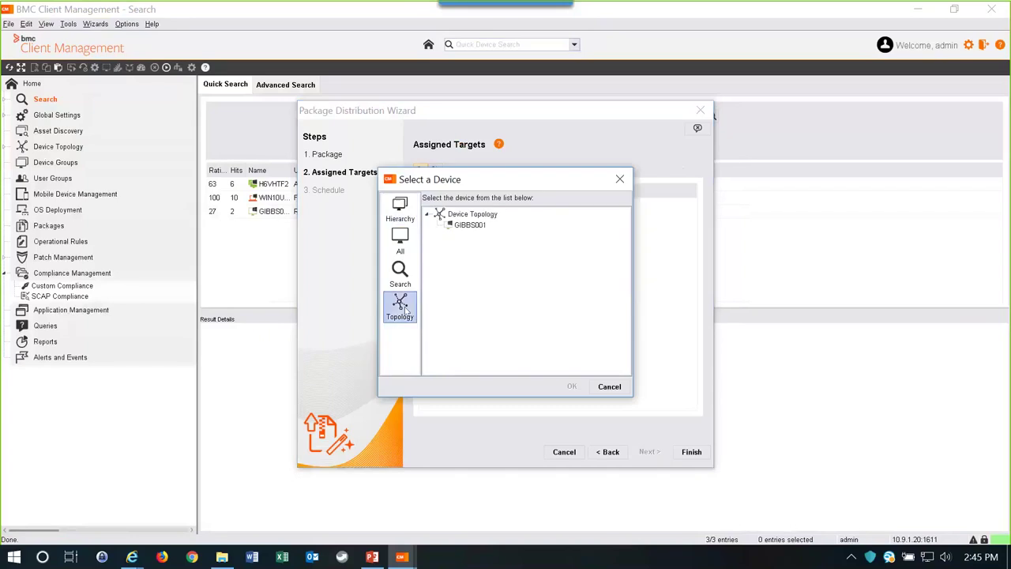
{"action": "double_click", "coordinate": [470, 225]}
{"action": "double_click", "coordinate": [478, 244]}
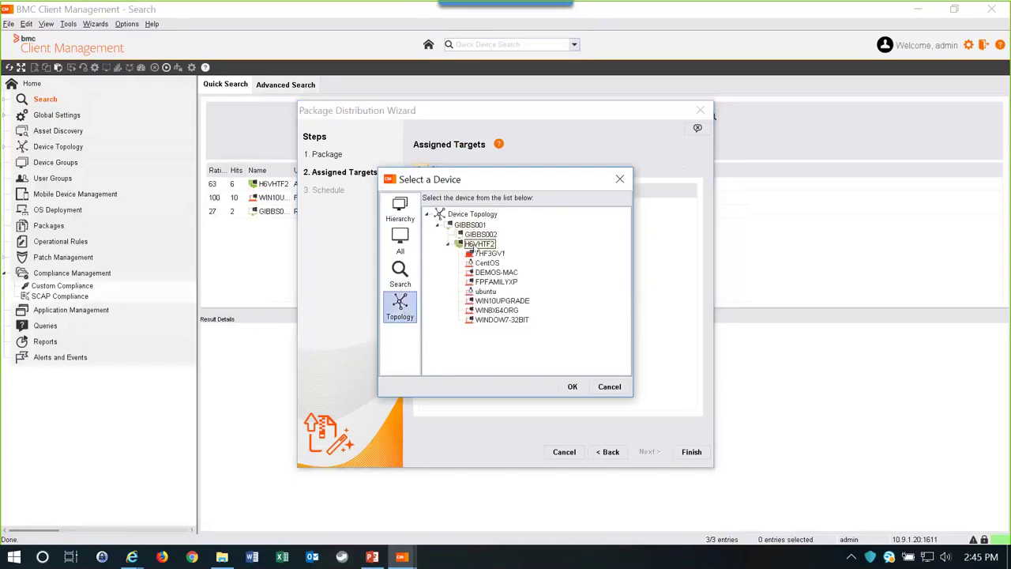
{"action": "left_click", "coordinate": [573, 387]}
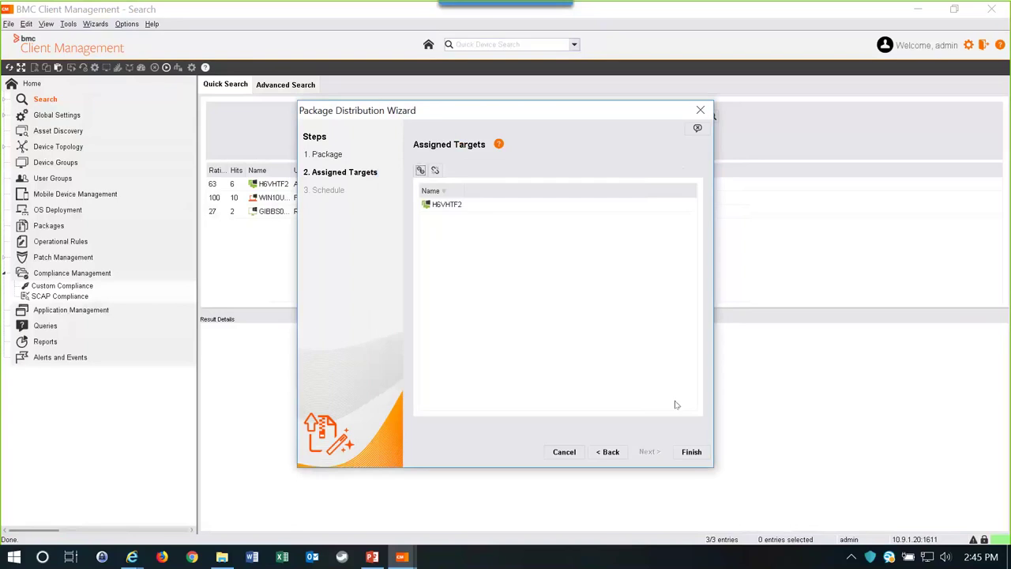
{"action": "left_click", "coordinate": [691, 453]}
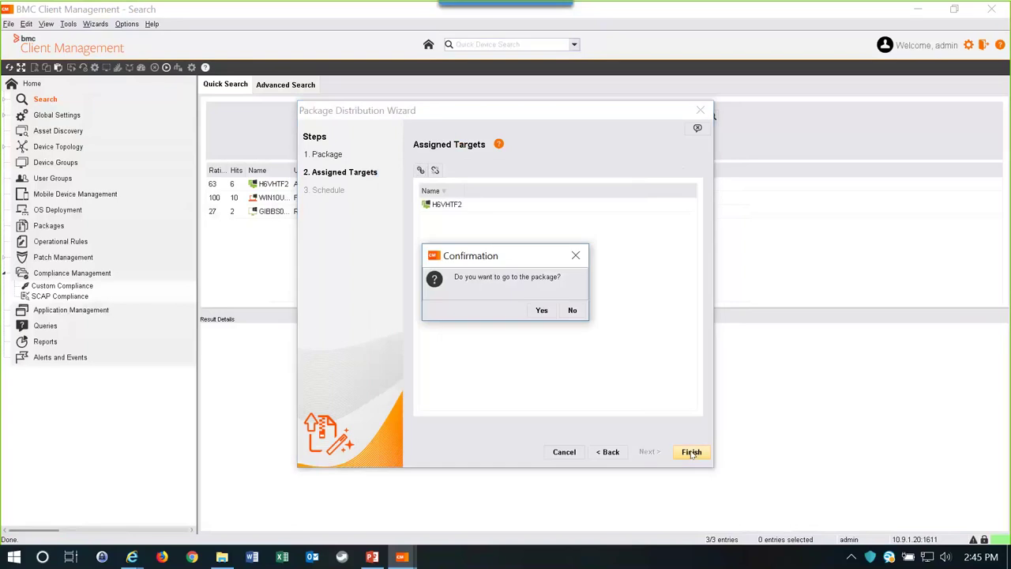
{"action": "left_click", "coordinate": [540, 310]}
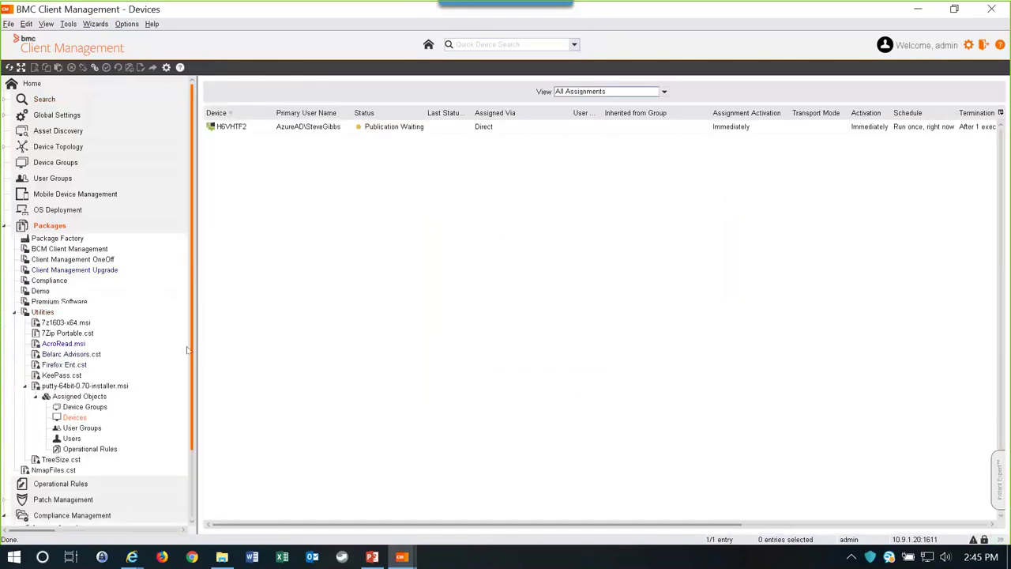
Open the putty-64bit-0.70-installer.msi operational rule in the RSLab, Software Deployment, Utilities folder.
{"action": "left_click_drag", "start_coordinate": [189, 351], "coordinate": [188, 445]}
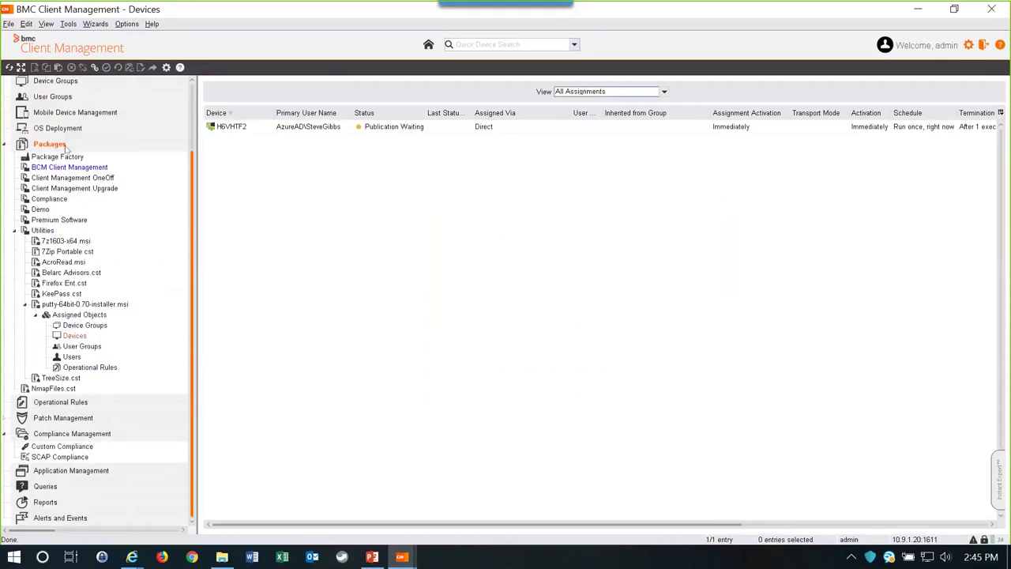
{"action": "left_click", "coordinate": [67, 404]}
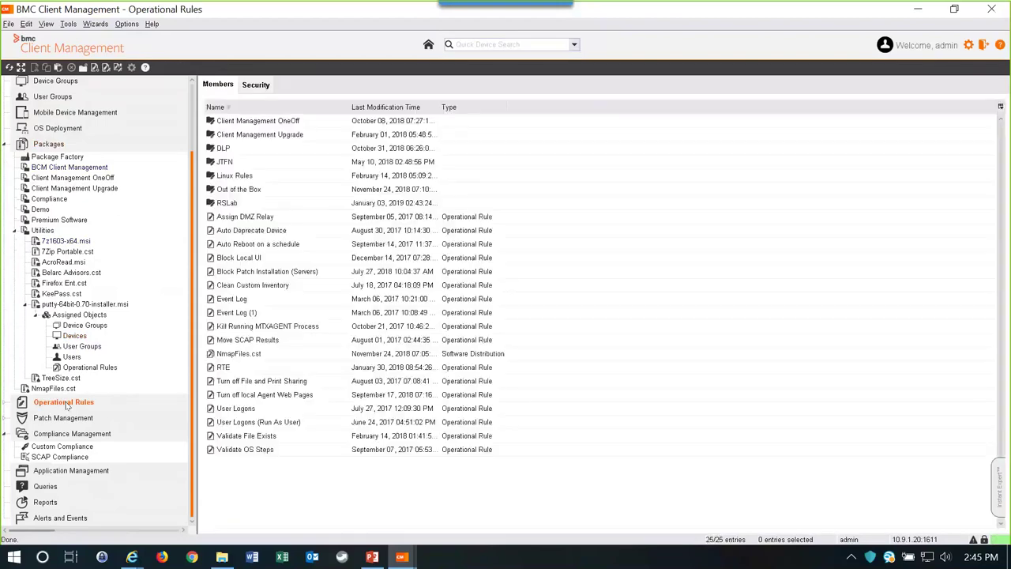
{"action": "double_click", "coordinate": [247, 204]}
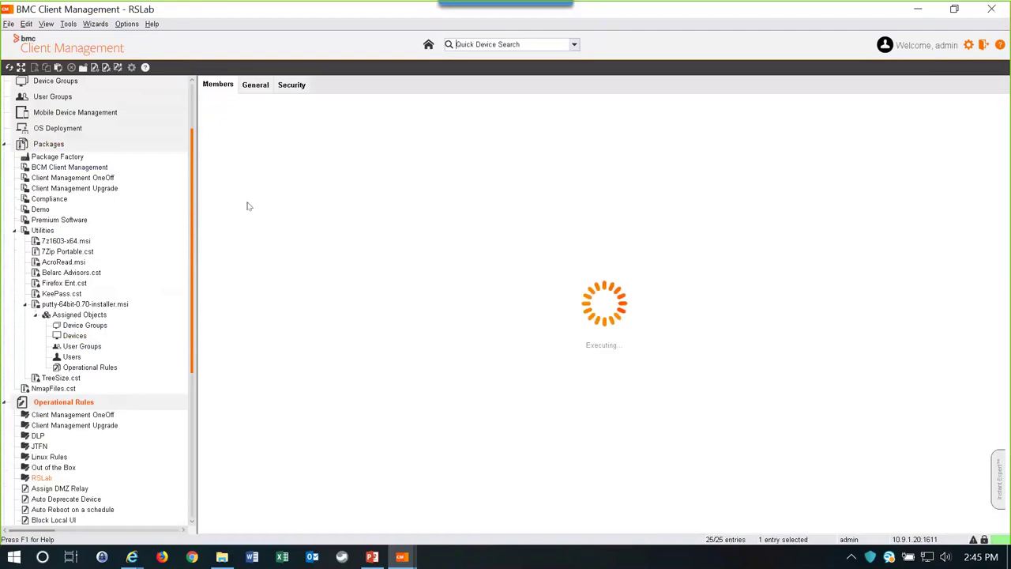
{"action": "double_click", "coordinate": [247, 269]}
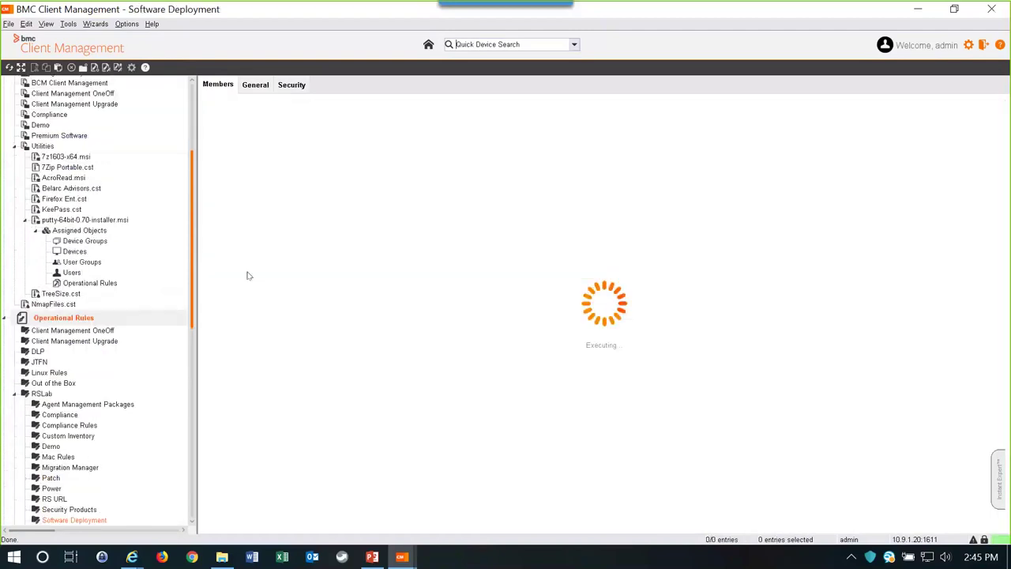
{"action": "double_click", "coordinate": [239, 148]}
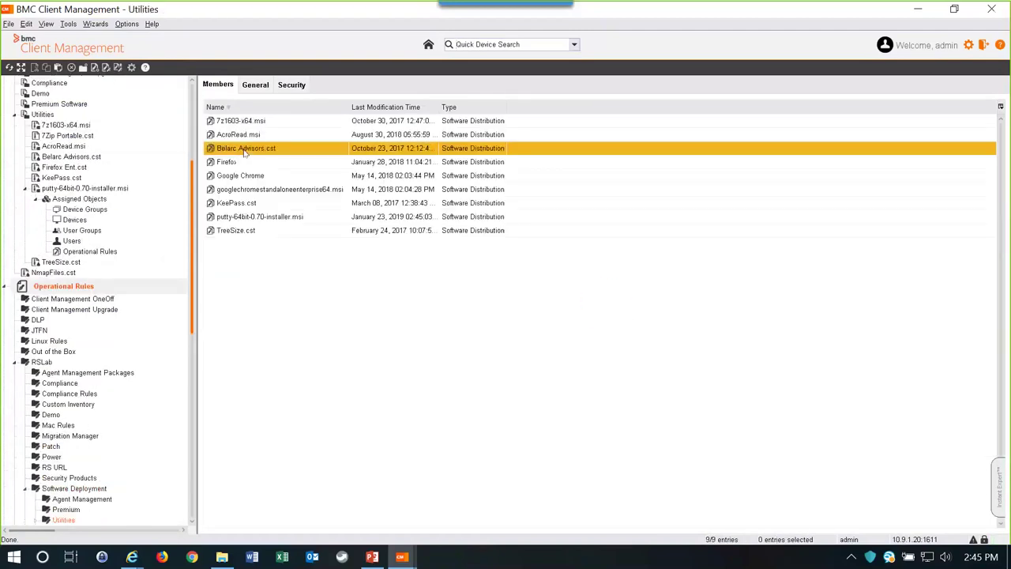
{"action": "double_click", "coordinate": [244, 217]}
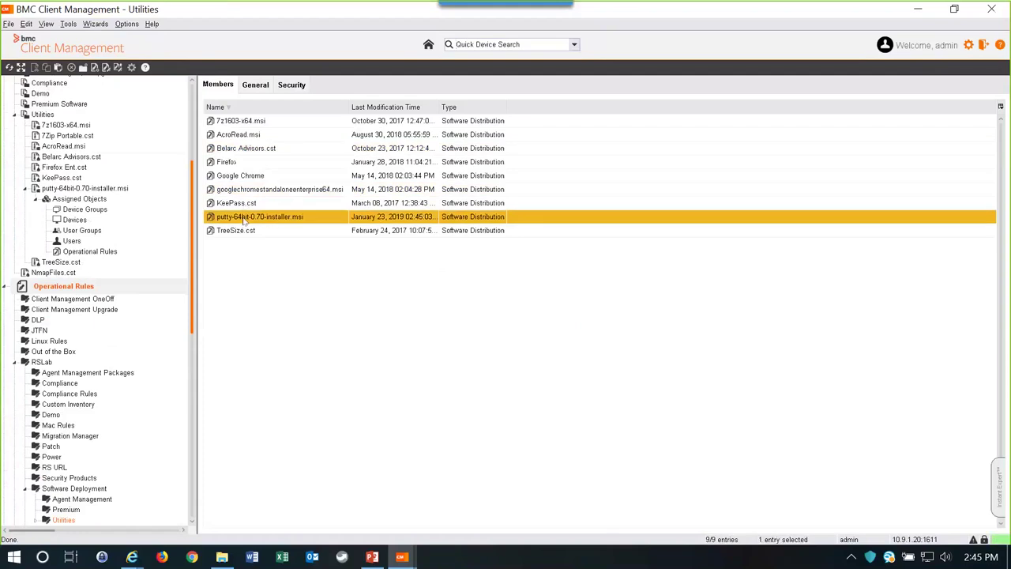
Open the rule's properties for editing and enter "Install PuTTY" as its notes.
{"action": "double_click", "coordinate": [289, 177]}
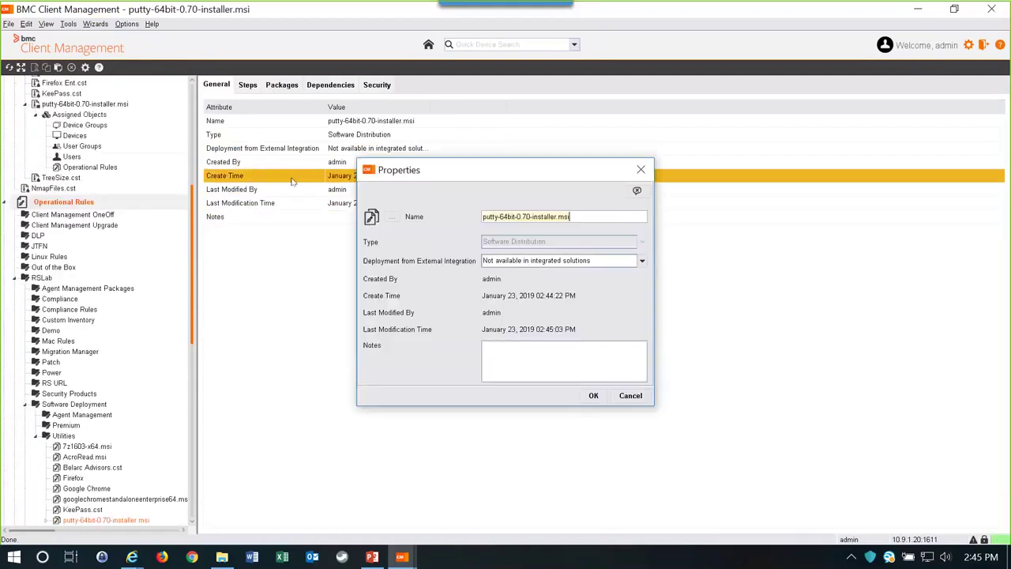
{"action": "left_click", "coordinate": [540, 350]}
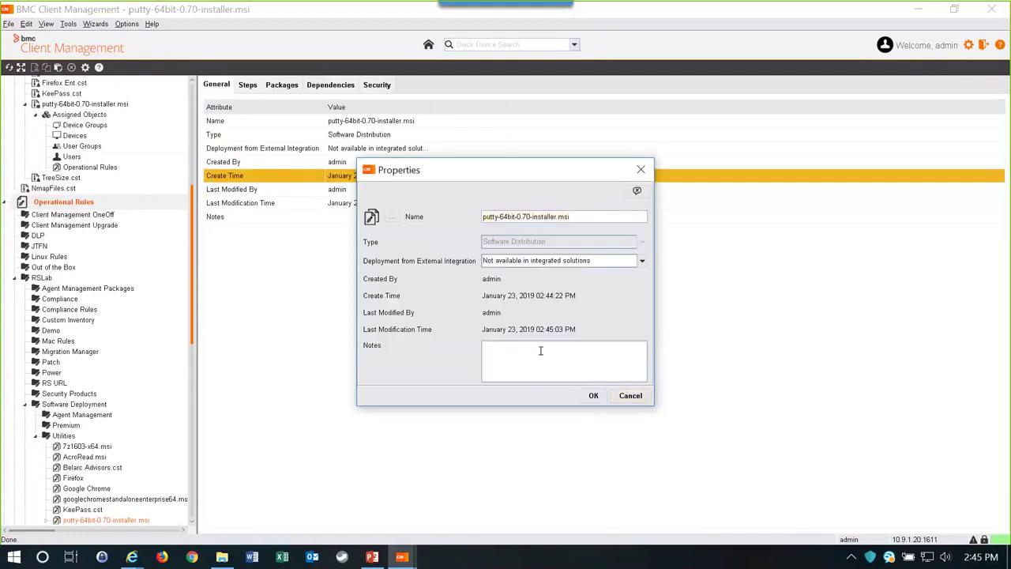
{"action": "type", "text": "Install PuTTY"}
{"action": "key", "text": "BackSpace"}
{"action": "type", "text": "Y"}
Add PuTTY_icon_128px.png from Downloads as a MyApps icon and choose it as the rule's icon.
{"action": "left_click", "coordinate": [391, 218]}
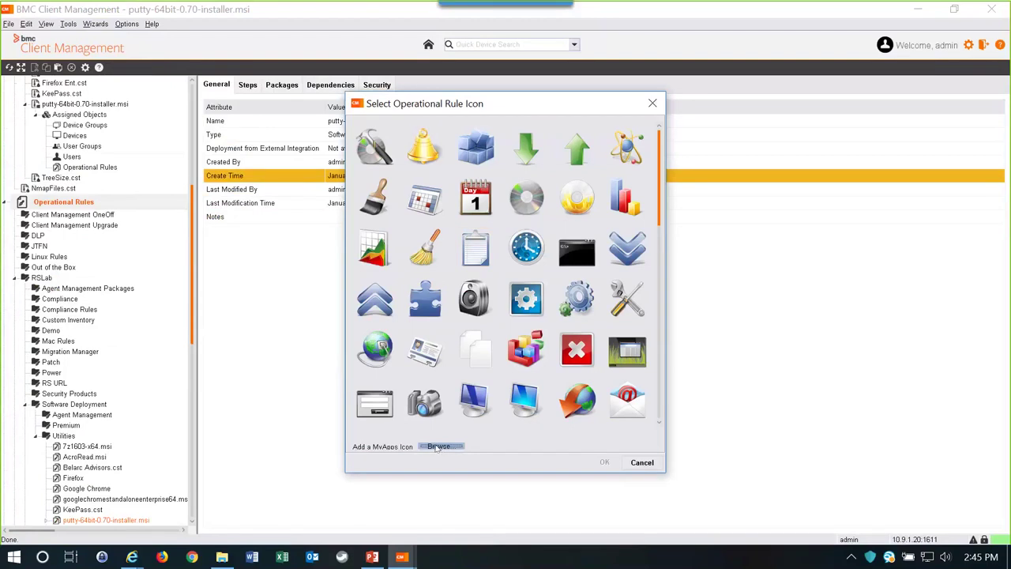
{"action": "left_click", "coordinate": [435, 447]}
{"action": "left_click", "coordinate": [534, 212]}
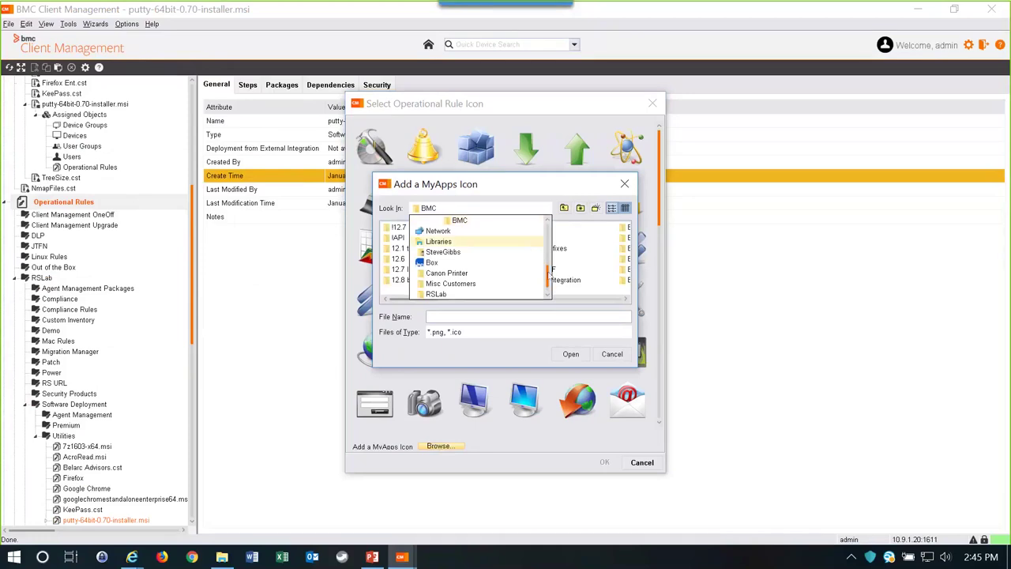
{"action": "left_click_drag", "start_coordinate": [547, 272], "coordinate": [542, 244]}
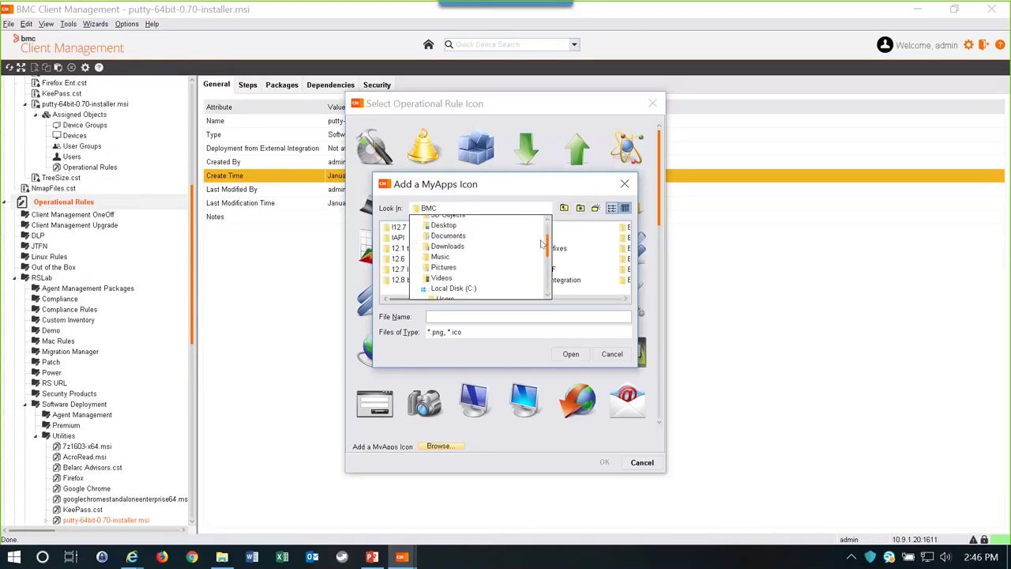
{"action": "left_click", "coordinate": [461, 247]}
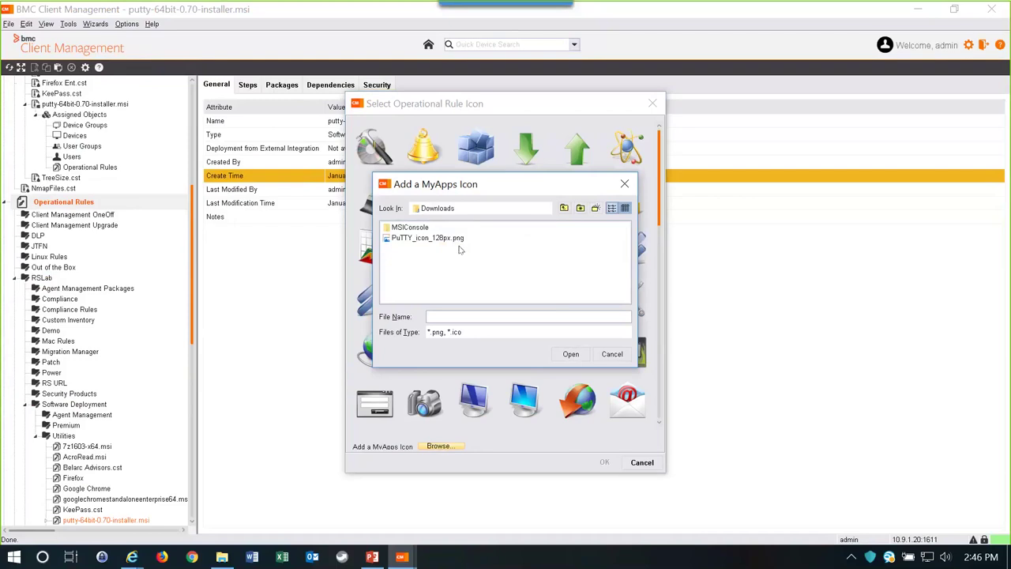
{"action": "left_click", "coordinate": [443, 239]}
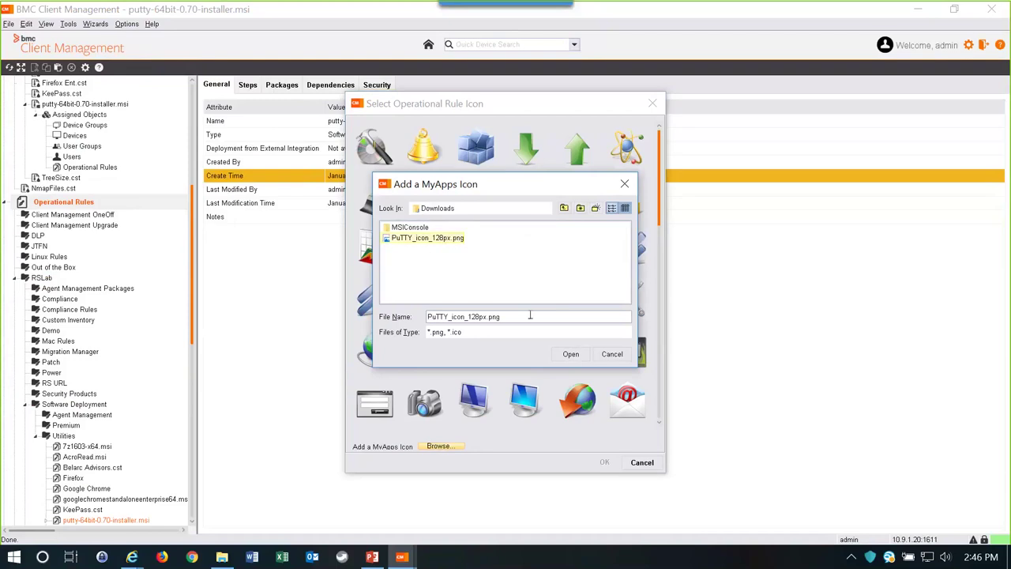
{"action": "left_click", "coordinate": [571, 355]}
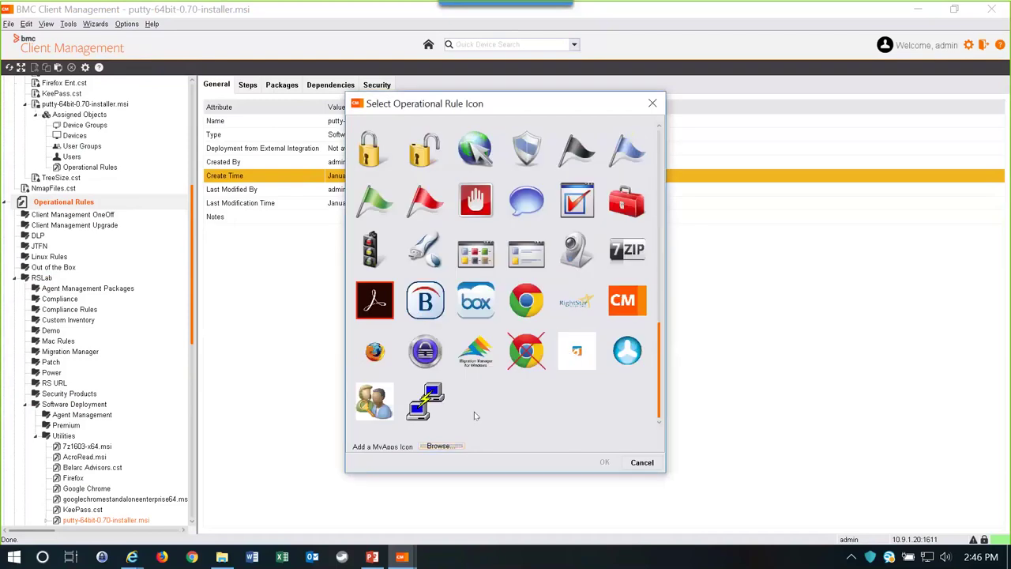
{"action": "left_click", "coordinate": [427, 390]}
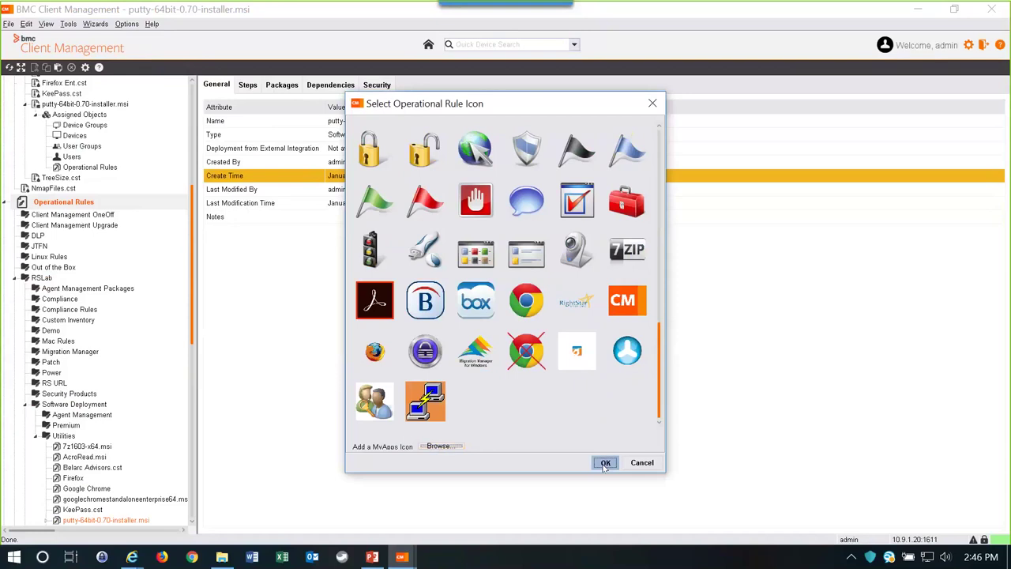
{"action": "left_click", "coordinate": [605, 465]}
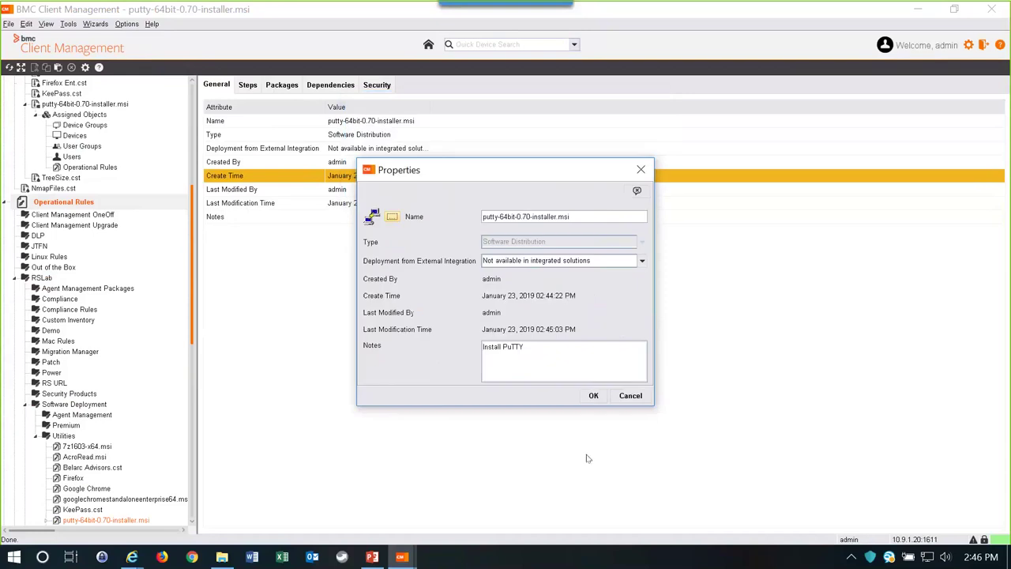
Save the PuTTY rule's properties and open the list of devices assigned to the rule.
{"action": "left_click", "coordinate": [594, 396]}
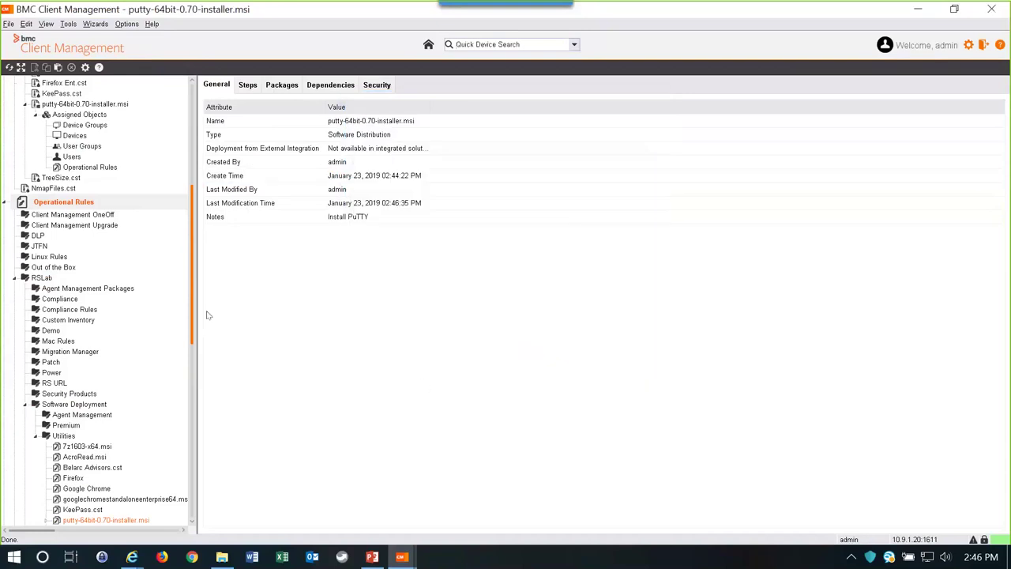
{"action": "left_click_drag", "start_coordinate": [194, 302], "coordinate": [193, 366]}
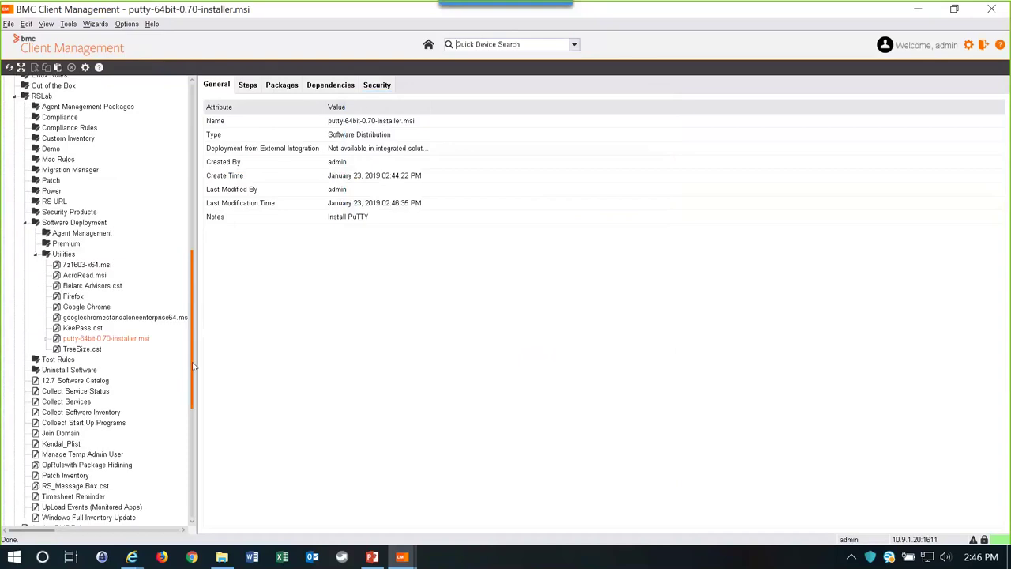
{"action": "double_click", "coordinate": [124, 338]}
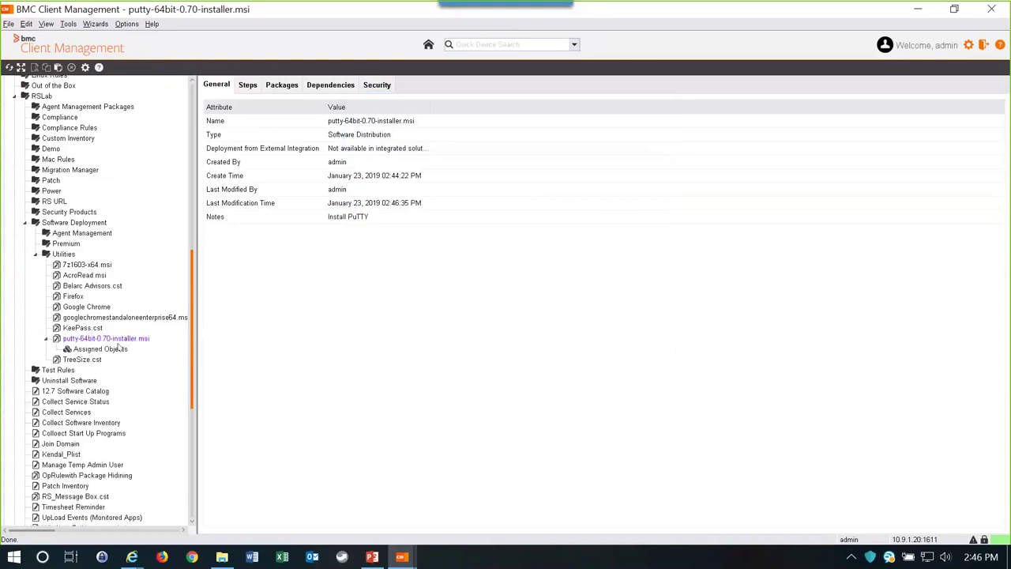
{"action": "left_click", "coordinate": [100, 349]}
{"action": "double_click", "coordinate": [100, 349]}
{"action": "left_click", "coordinate": [96, 370]}
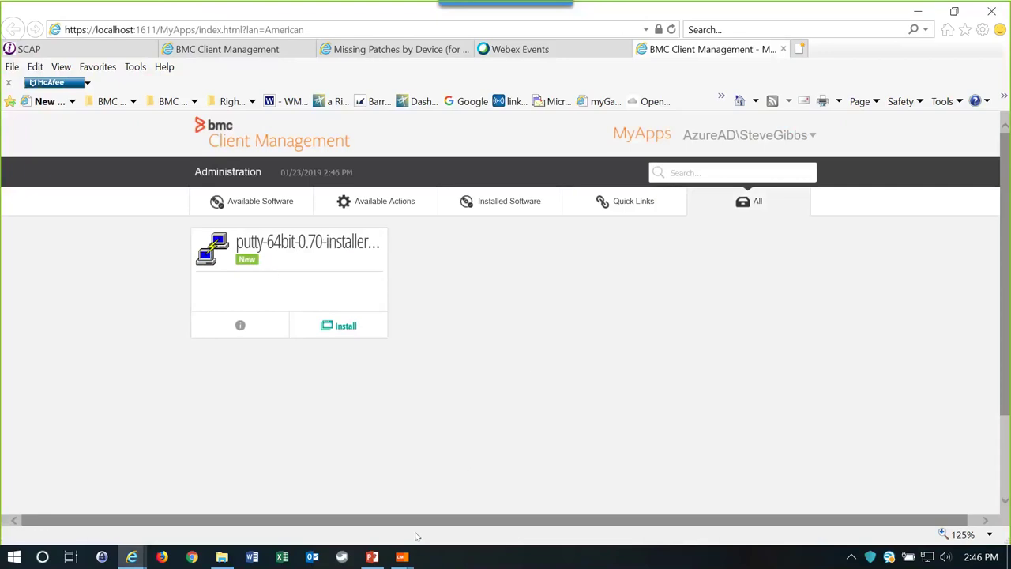
Return to the BMC Client Management console and publish the PuTTY rule to MyApps for device H6VHTF2.
{"action": "left_click", "coordinate": [401, 557]}
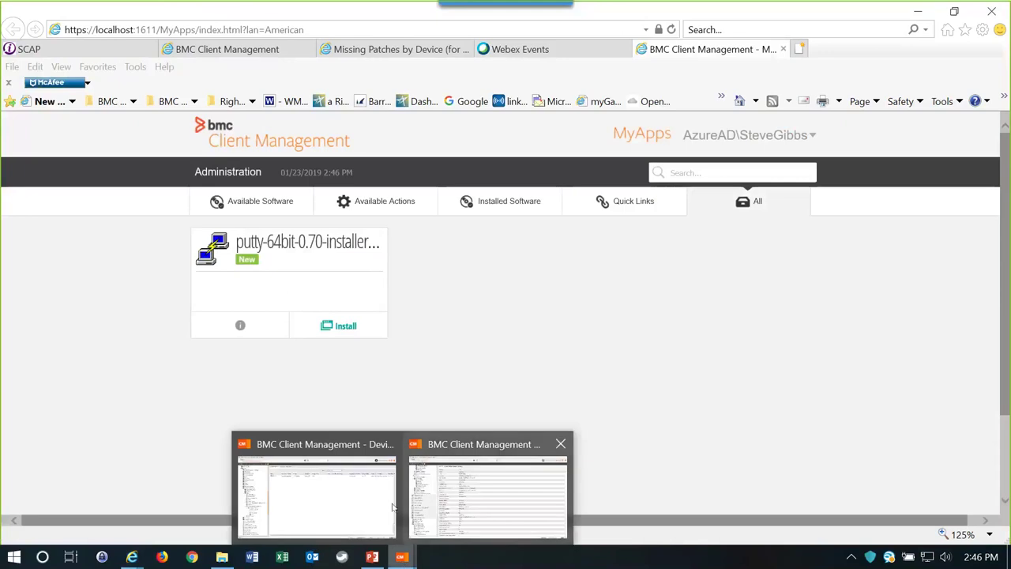
{"action": "left_click", "coordinate": [342, 499]}
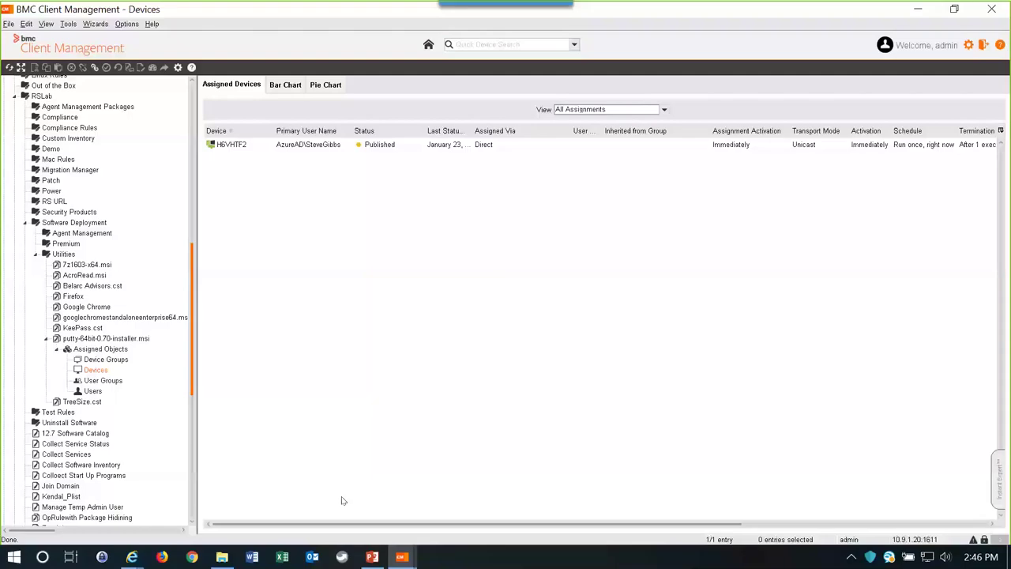
{"action": "right_click", "coordinate": [320, 150]}
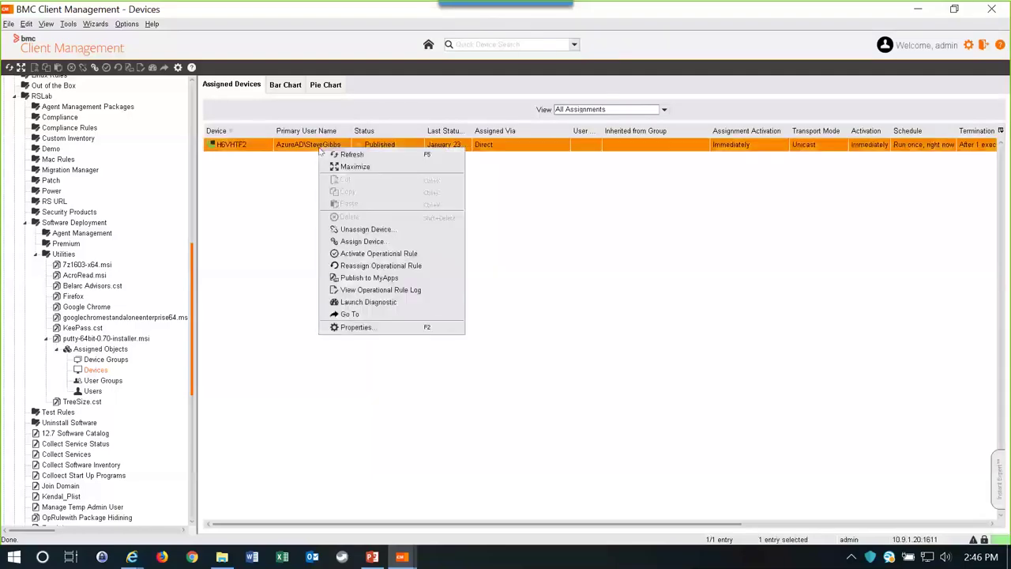
{"action": "left_click", "coordinate": [369, 278]}
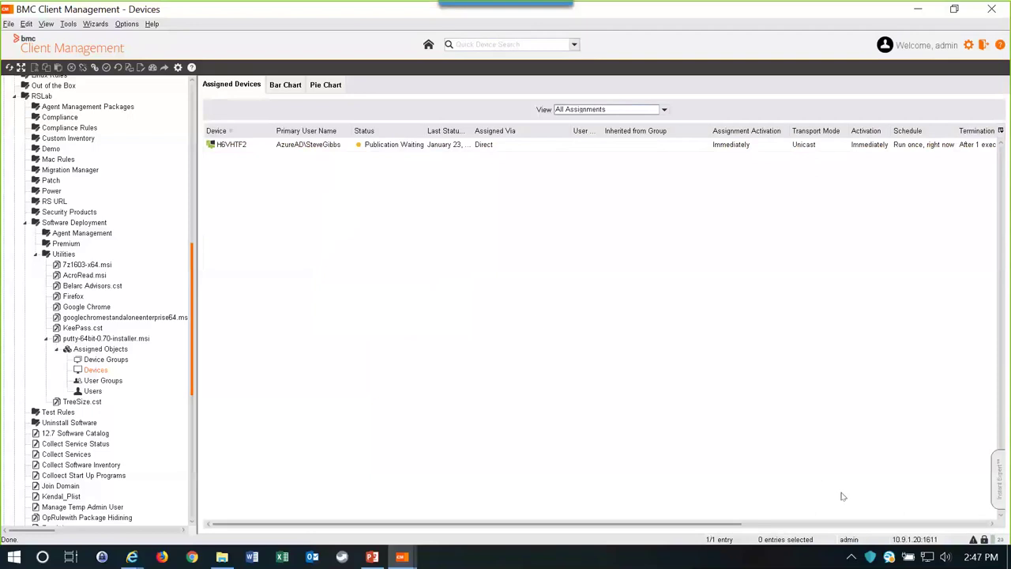
{"action": "right_click", "coordinate": [409, 230]}
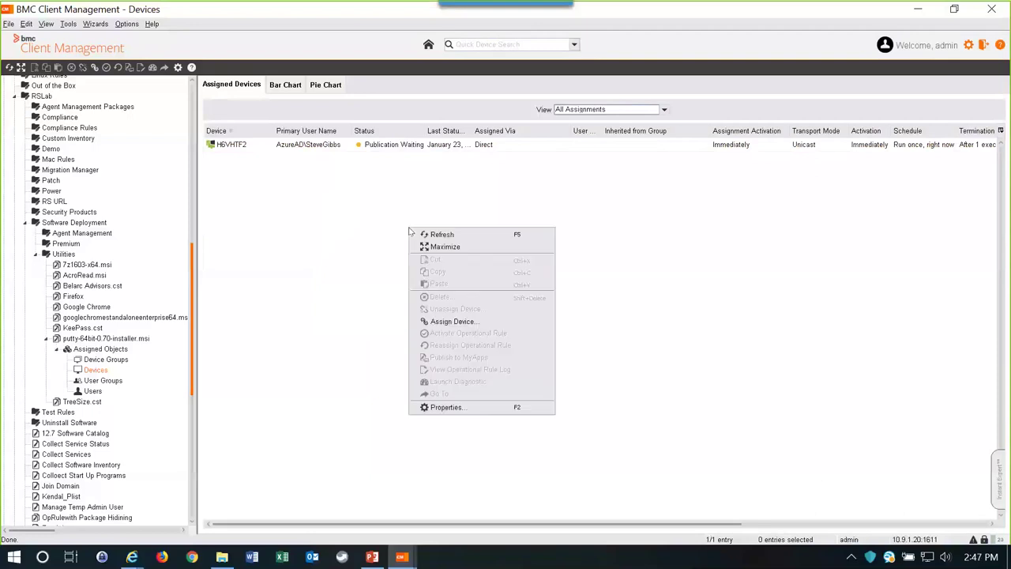
{"action": "left_click", "coordinate": [414, 231]}
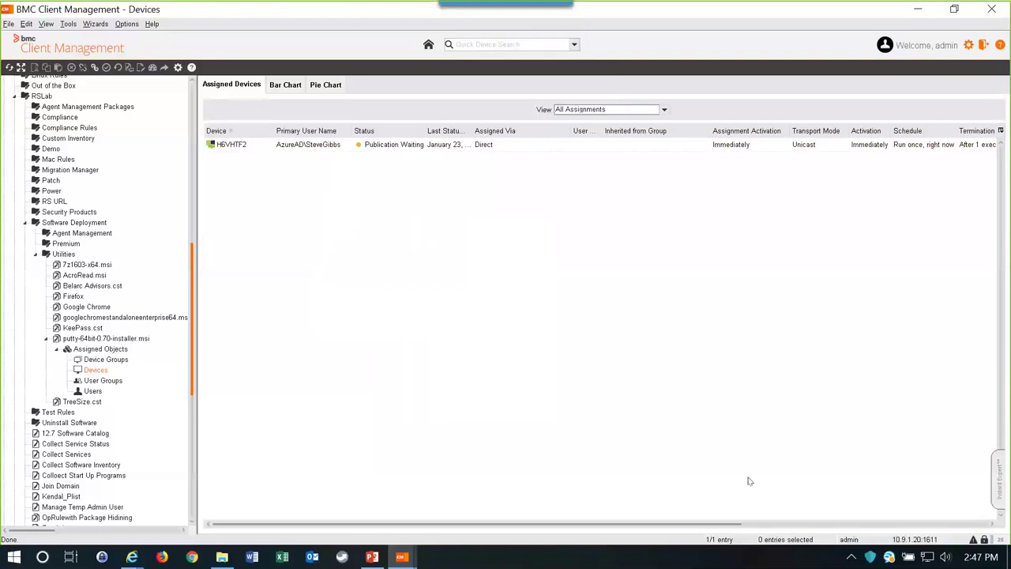
Switch to the MyApps page in Internet Explorer, reload it and start installing putty-64bit-0.70-installer.
{"action": "left_click", "coordinate": [869, 557]}
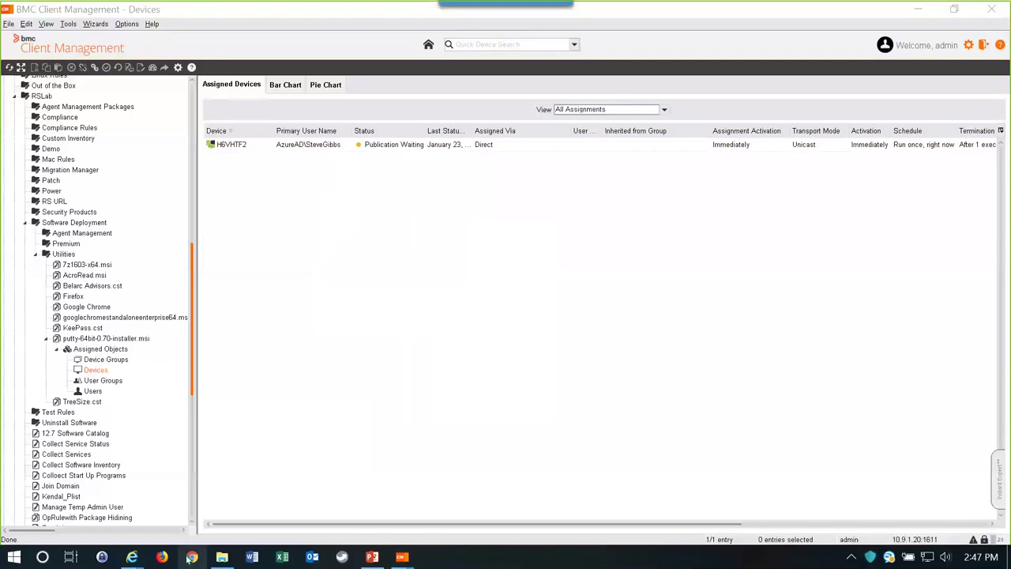
{"action": "mouse_move", "coordinate": [132, 558]}
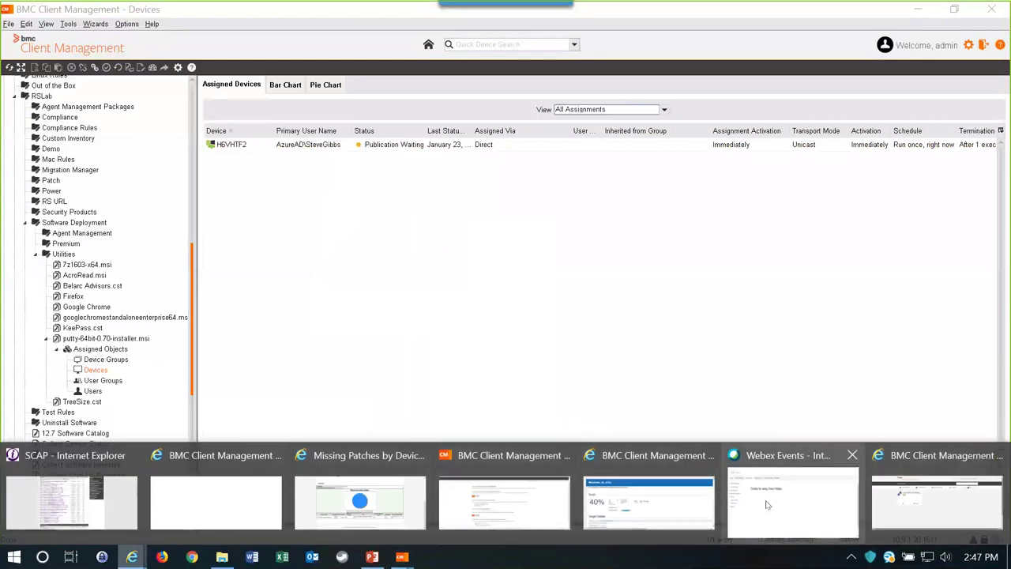
{"action": "left_click", "coordinate": [906, 498]}
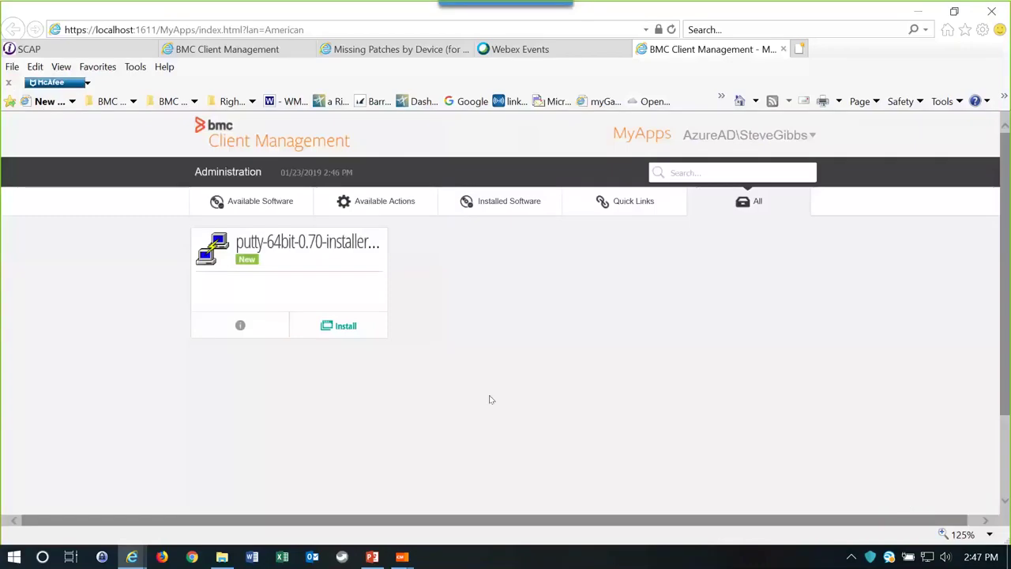
{"action": "left_click", "coordinate": [672, 29]}
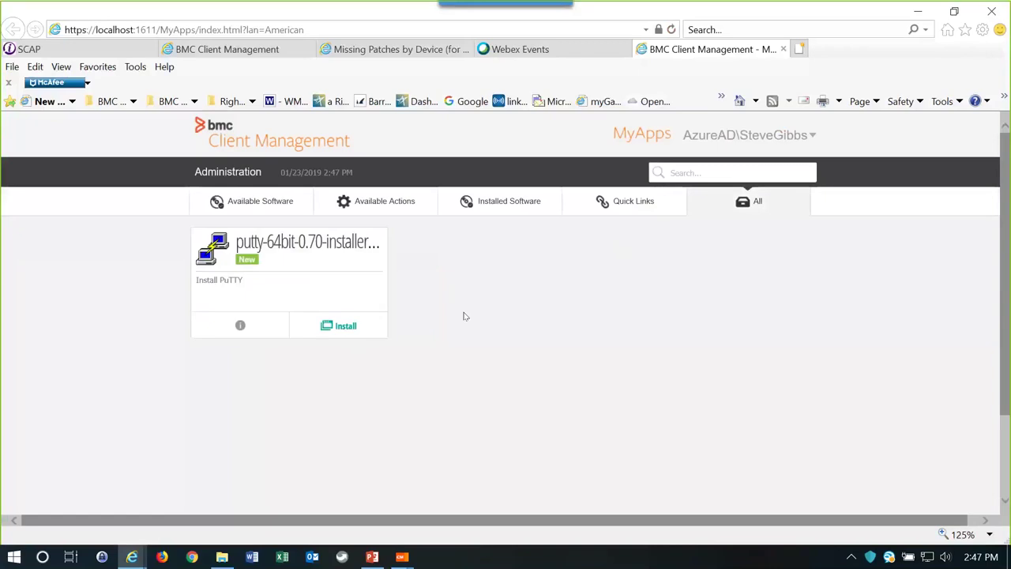
{"action": "left_click", "coordinate": [341, 328]}
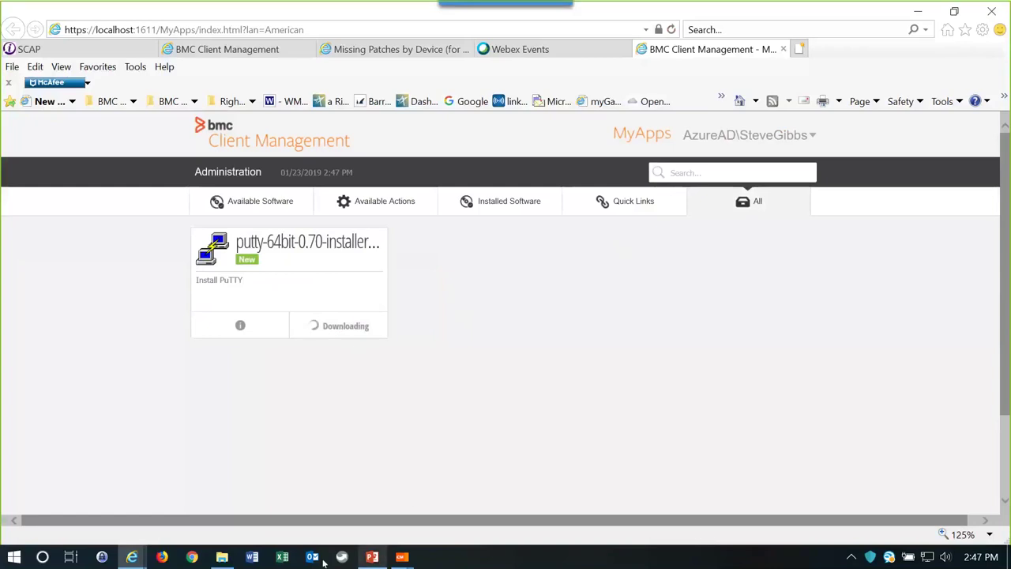
Switch to the 2019-RightStarBCMWebinar presentation in PowerPoint, start the slide show and advance to the "Audit Time?!?" slide.
{"action": "mouse_move", "coordinate": [380, 557]}
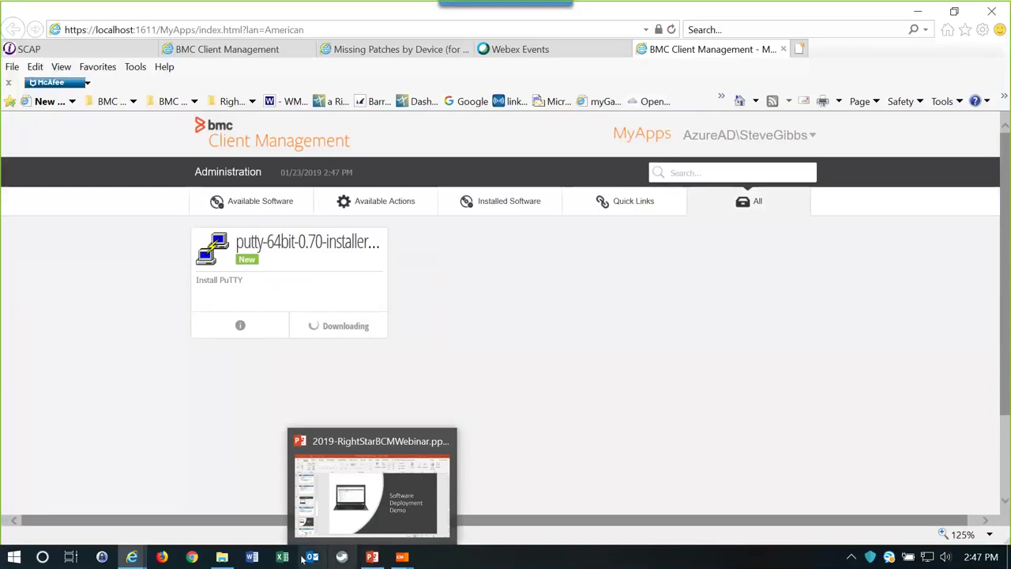
{"action": "left_click", "coordinate": [372, 557]}
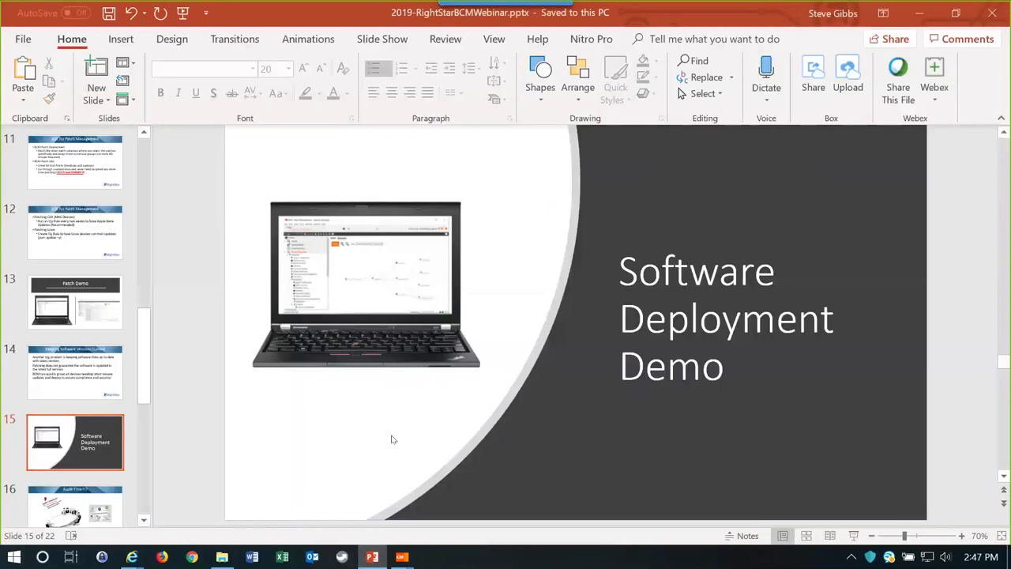
{"action": "left_click", "coordinate": [853, 536]}
{"action": "key", "text": "Right"}
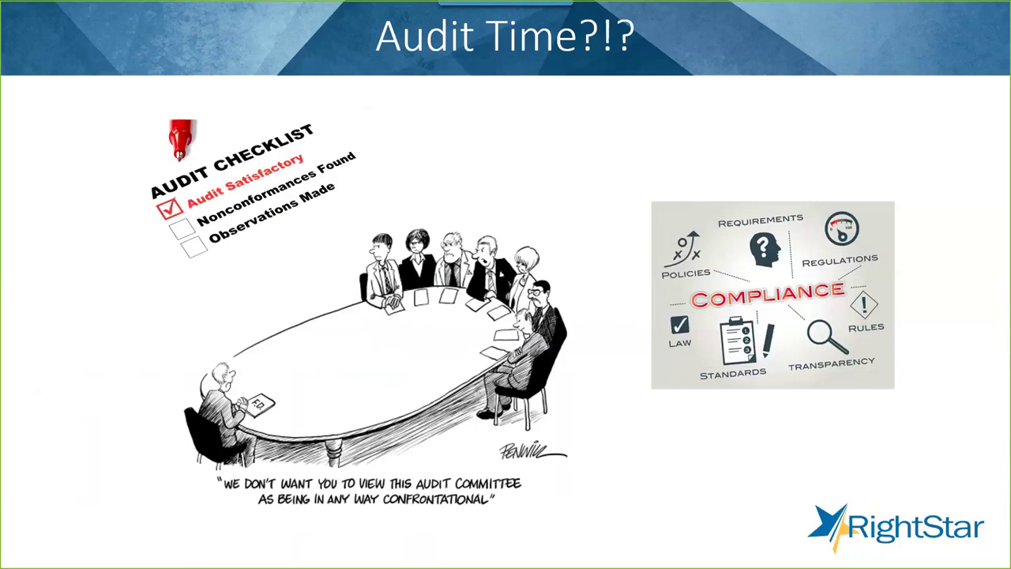
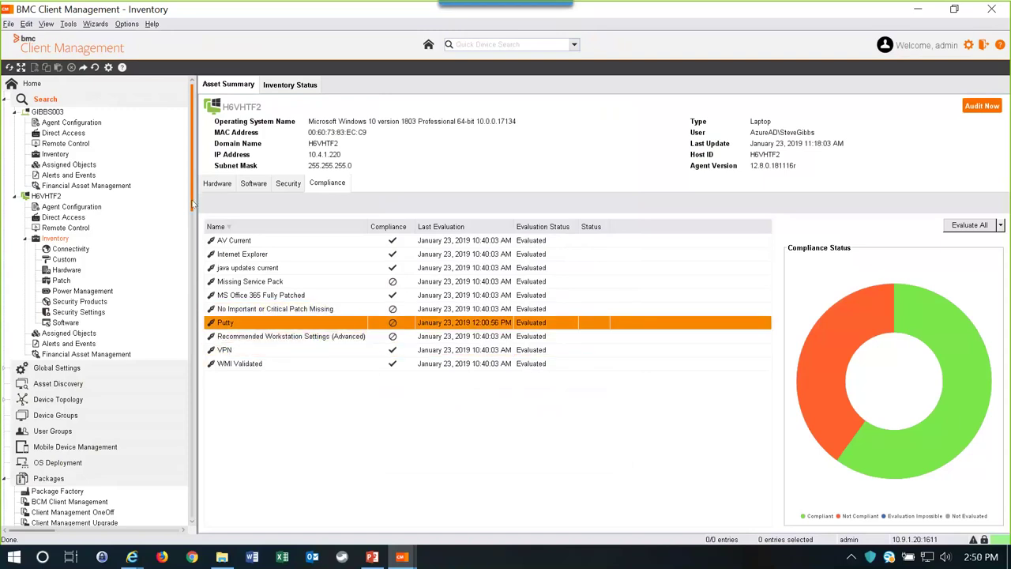
Open the RSLab dashboard under Custom Compliance and review its compliance charts.
{"action": "left_click_drag", "start_coordinate": [192, 204], "coordinate": [192, 509]}
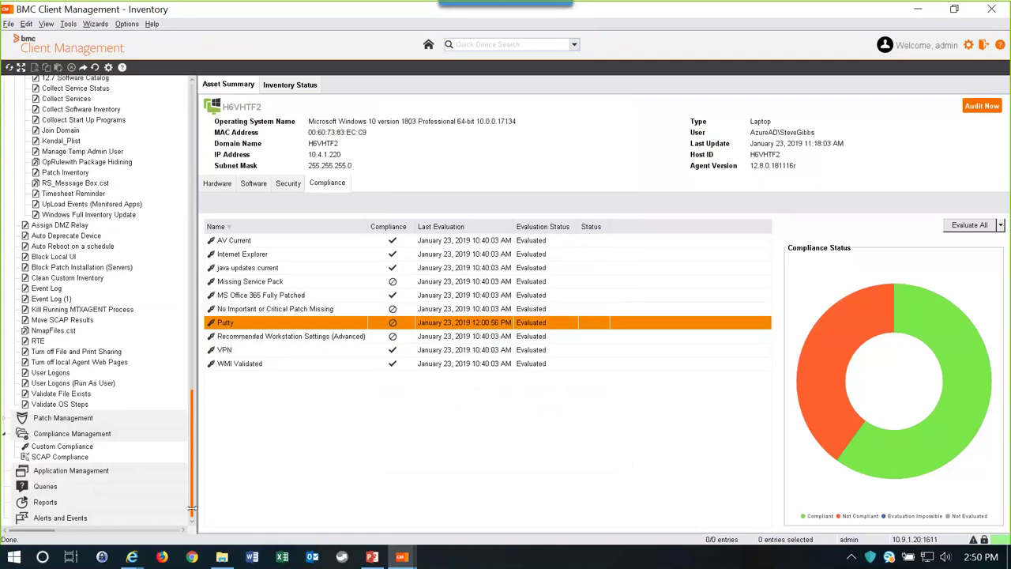
{"action": "left_click", "coordinate": [74, 447]}
{"action": "left_click", "coordinate": [63, 468]}
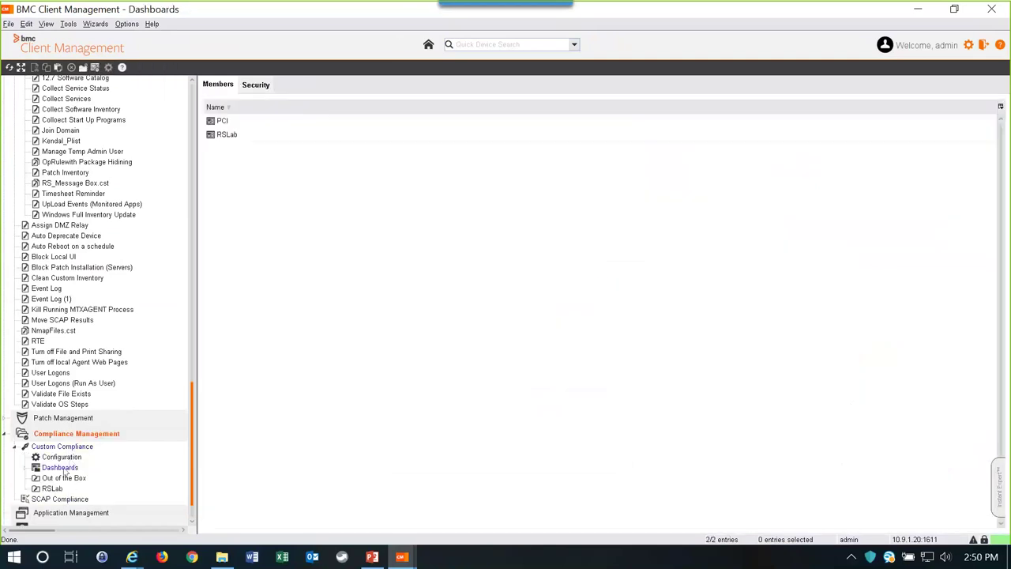
{"action": "left_click", "coordinate": [62, 489]}
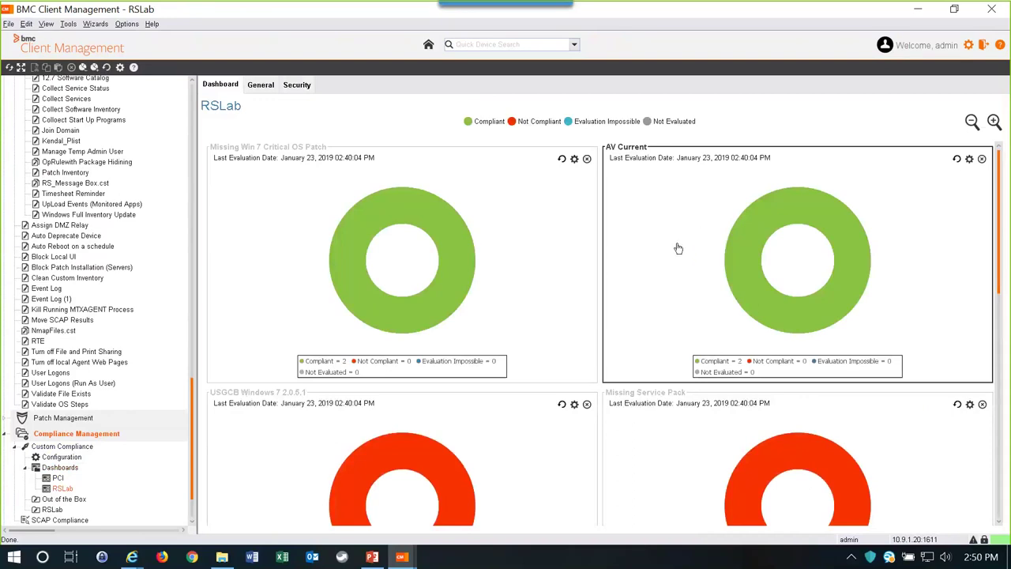
{"action": "scroll", "coordinate": [678, 248], "scroll_direction": "down", "scroll_amount": 3}
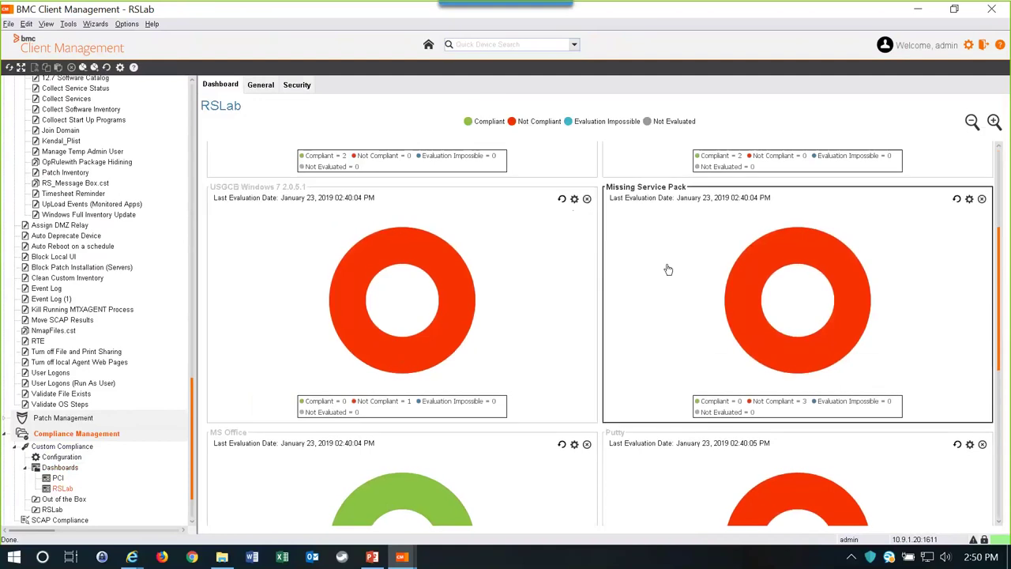
Open the non-compliant devices of the Missing Service Pack chart and show the compliance results for H6VHTF2.
{"action": "left_click", "coordinate": [750, 274]}
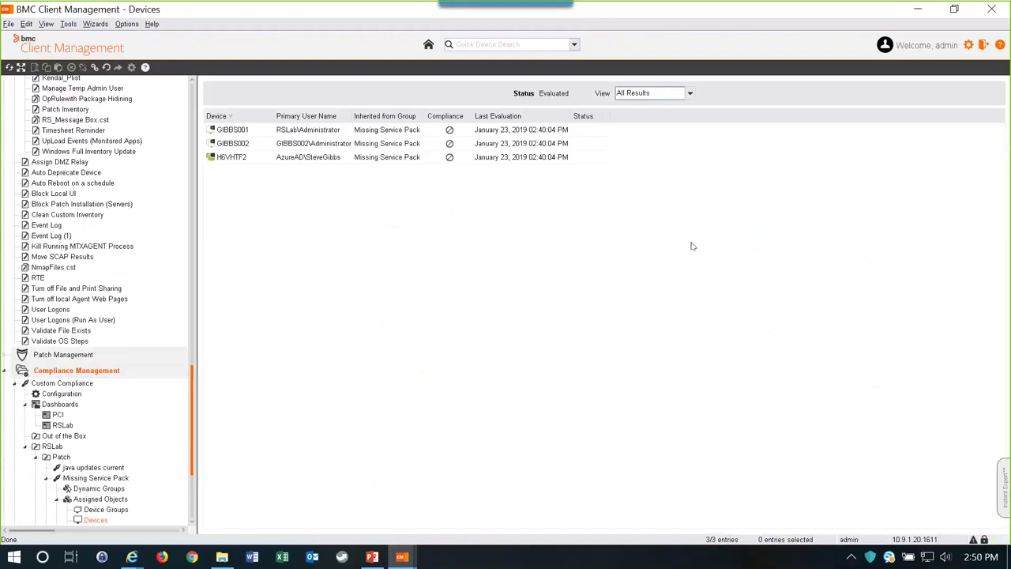
{"action": "left_click", "coordinate": [346, 159]}
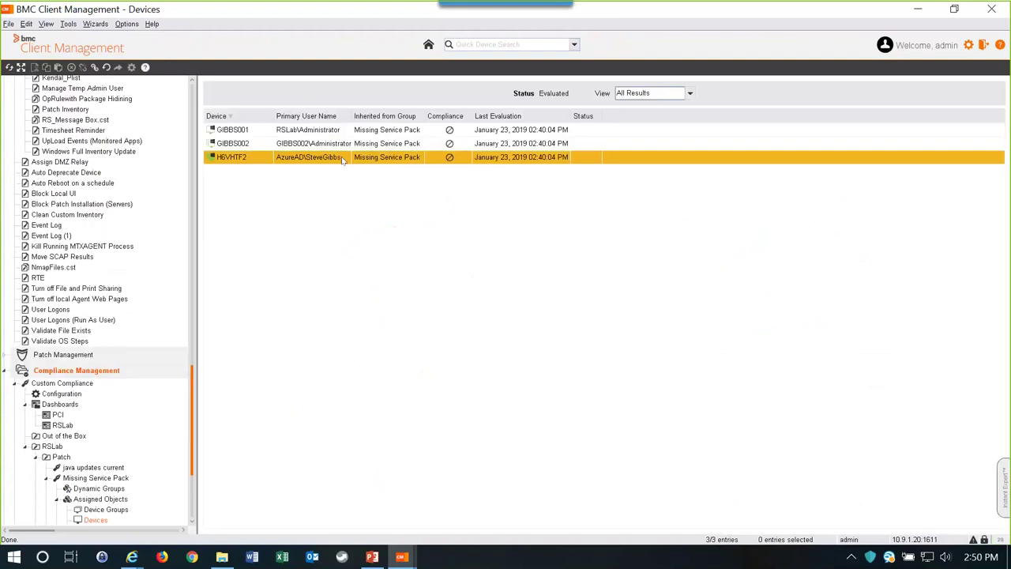
{"action": "right_click", "coordinate": [342, 159]}
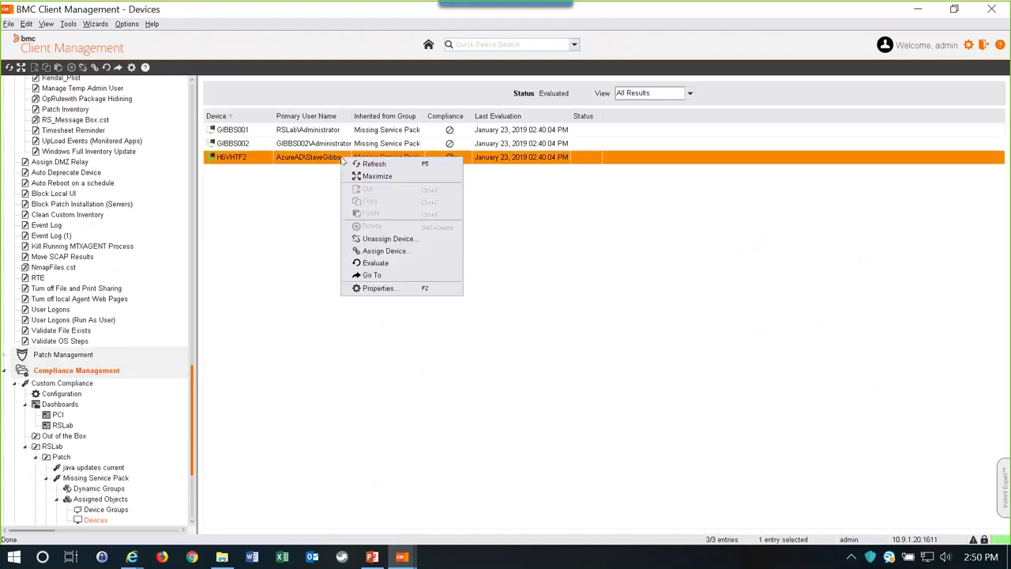
{"action": "left_click", "coordinate": [291, 162]}
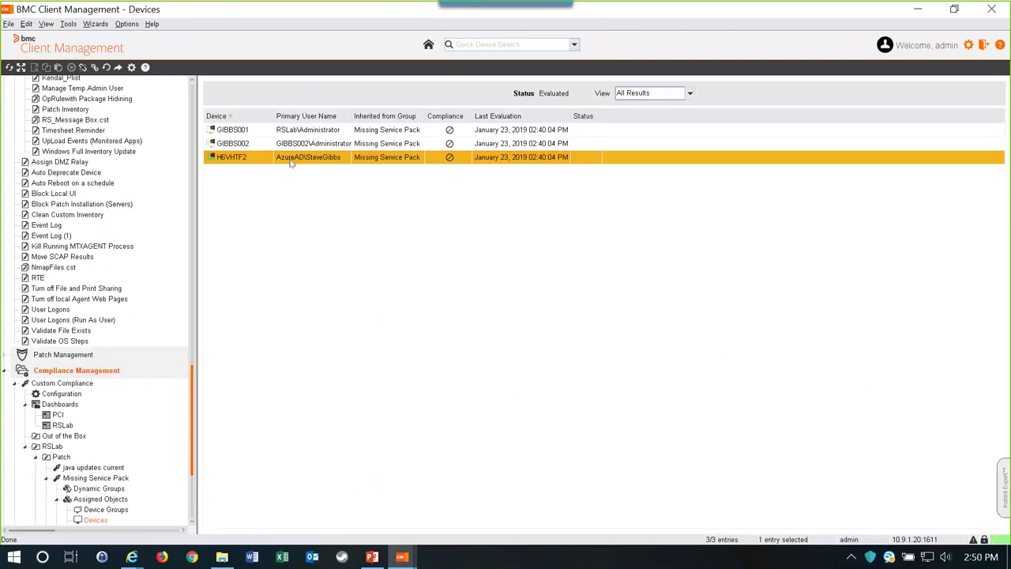
{"action": "double_click", "coordinate": [290, 162]}
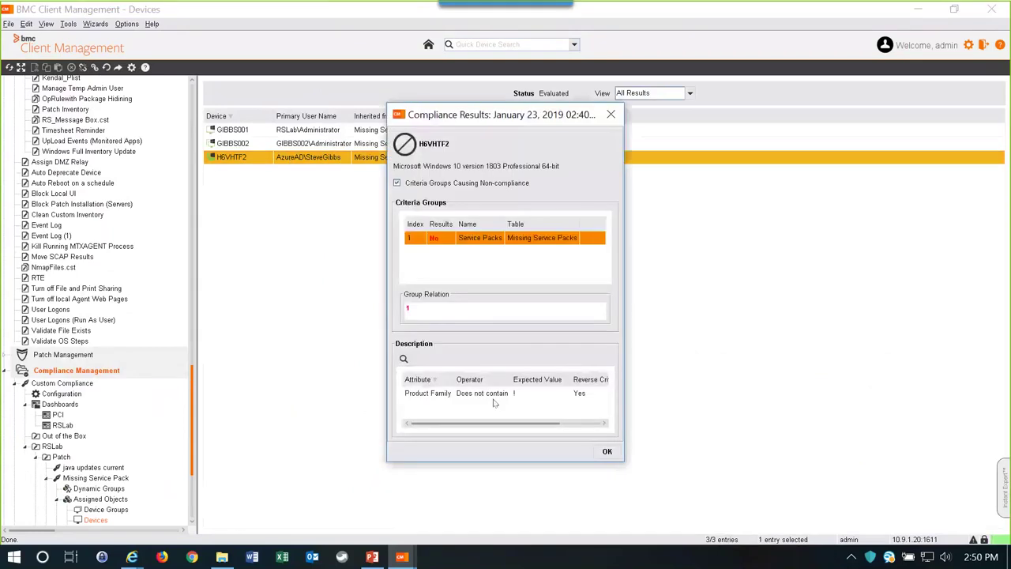
View the details behind the Service Packs criterion and close the compliance results.
{"action": "left_click", "coordinate": [403, 359]}
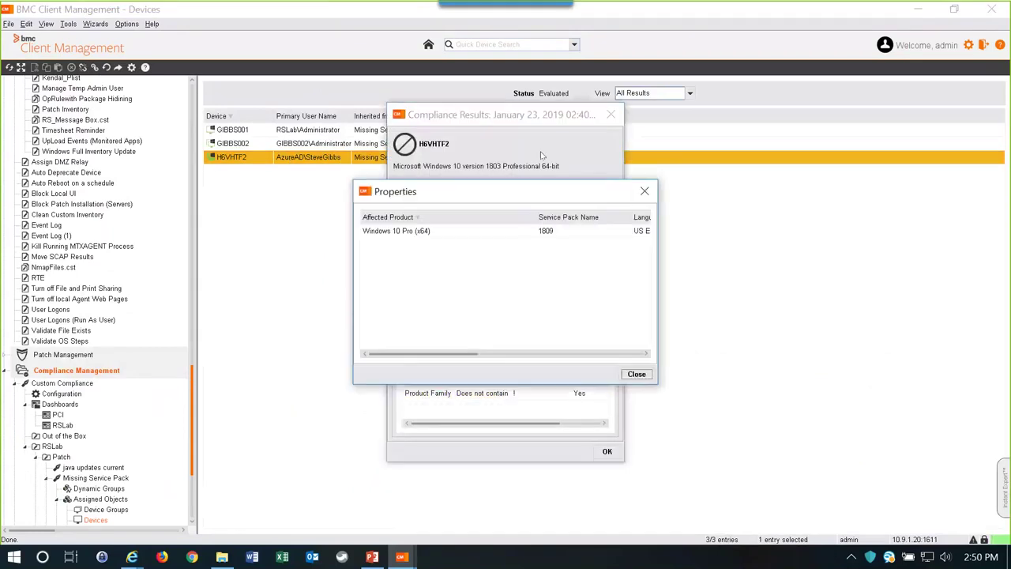
{"action": "left_click", "coordinate": [556, 232]}
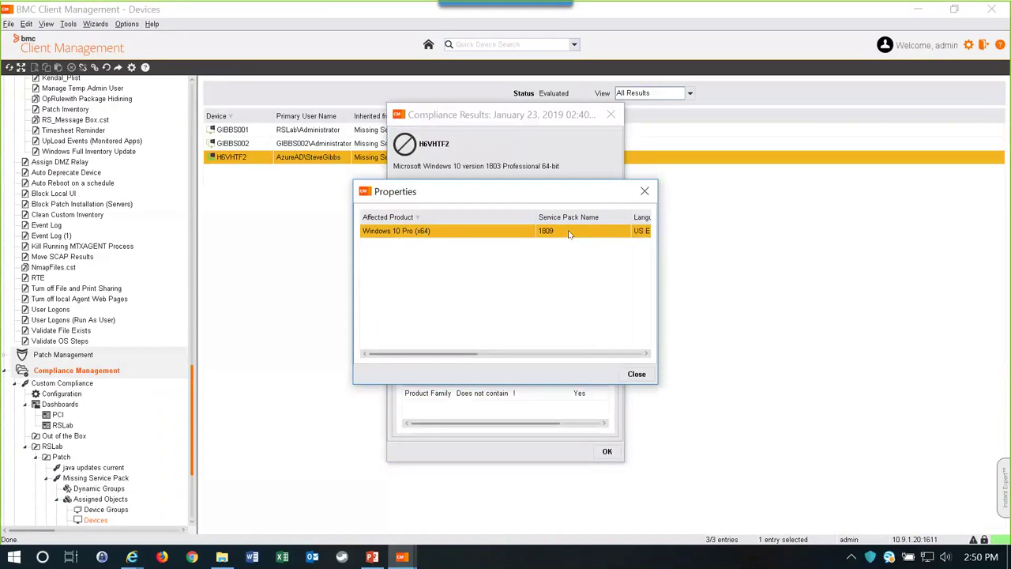
{"action": "left_click", "coordinate": [637, 374]}
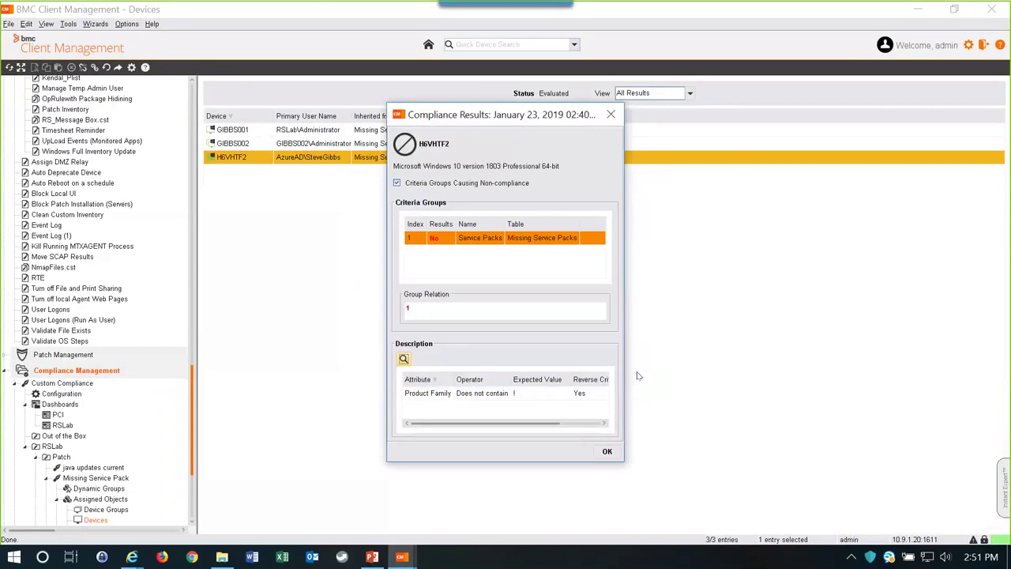
{"action": "left_click", "coordinate": [607, 451]}
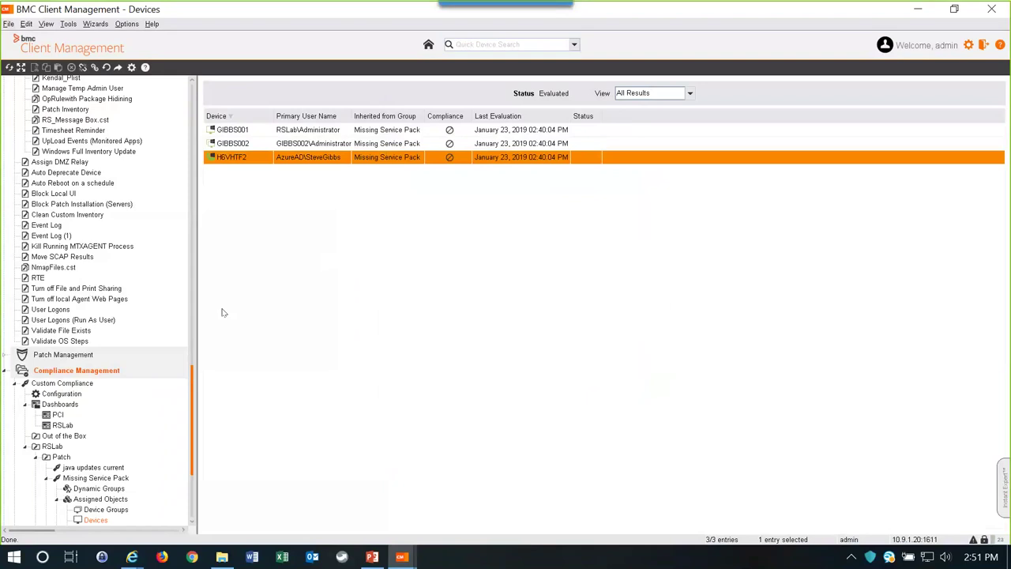
Switch to the Missing Patches by Device report in Internet Explorer and review its charts for GIBBS003.
{"action": "left_click", "coordinate": [132, 558]}
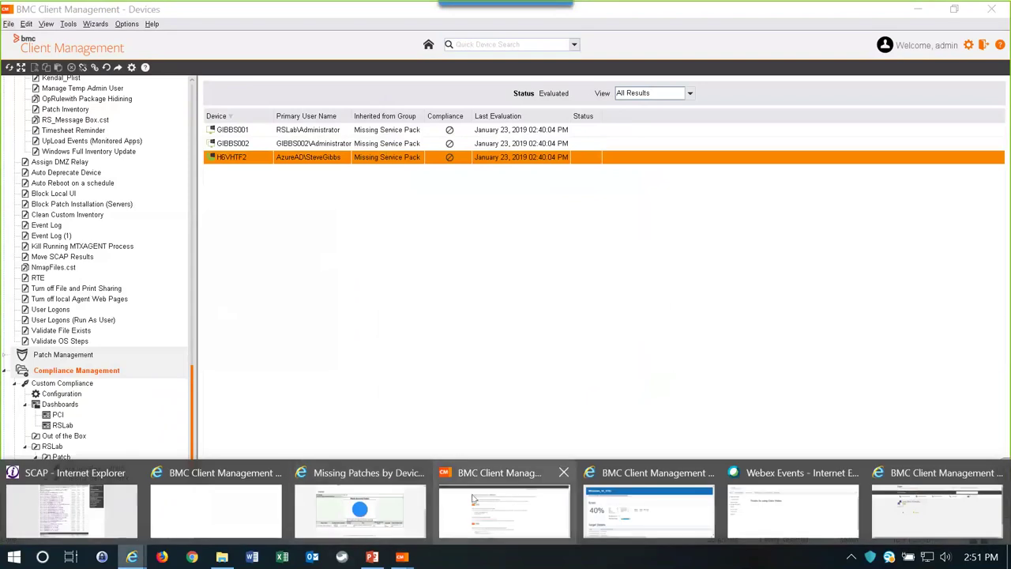
{"action": "left_click", "coordinate": [387, 496]}
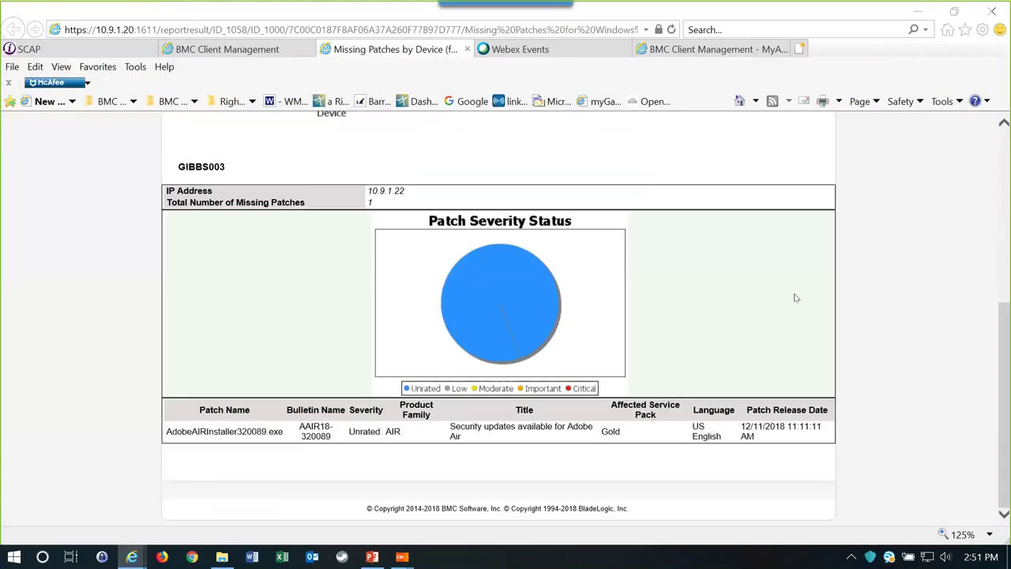
{"action": "scroll", "coordinate": [908, 292], "scroll_direction": "up", "scroll_amount": 5}
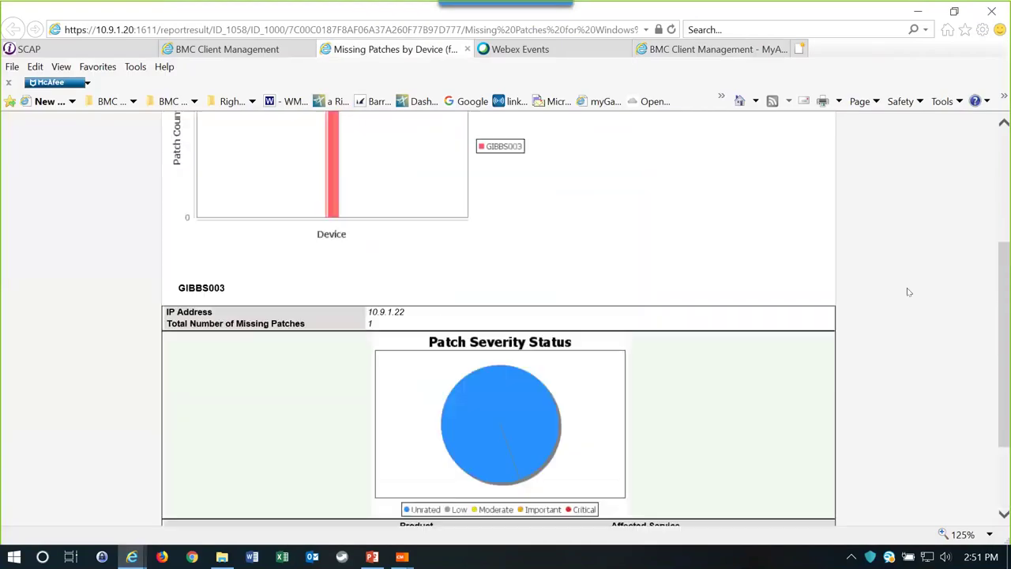
Review the GIBBS003 section of the report, highlighting the device name and its missing patch AdobeAIRInstaller320089.exe.
{"action": "scroll", "coordinate": [908, 293], "scroll_direction": "down", "scroll_amount": 1}
{"action": "scroll", "coordinate": [908, 292], "scroll_direction": "down", "scroll_amount": 5}
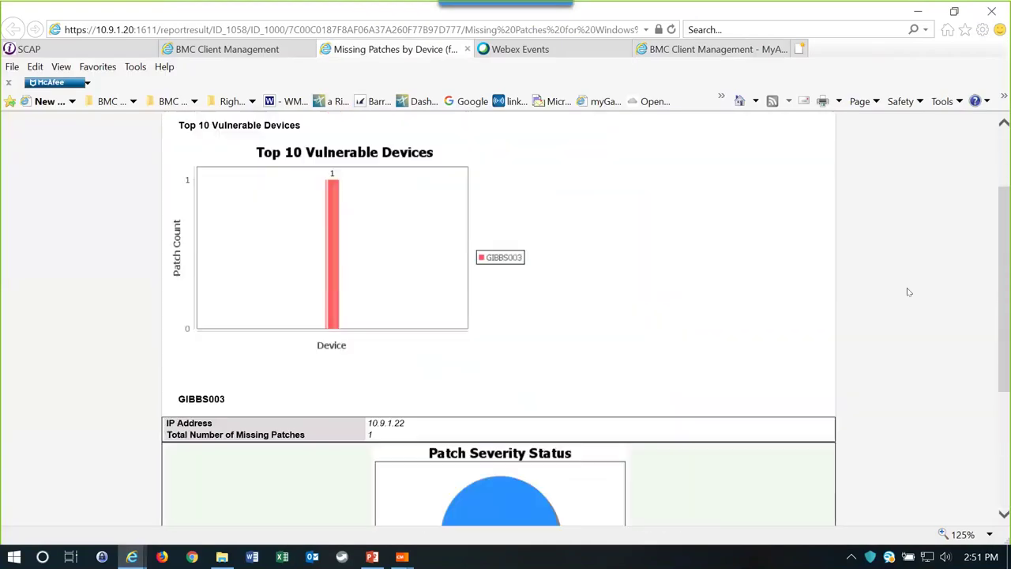
{"action": "scroll", "coordinate": [909, 293], "scroll_direction": "down", "scroll_amount": 3}
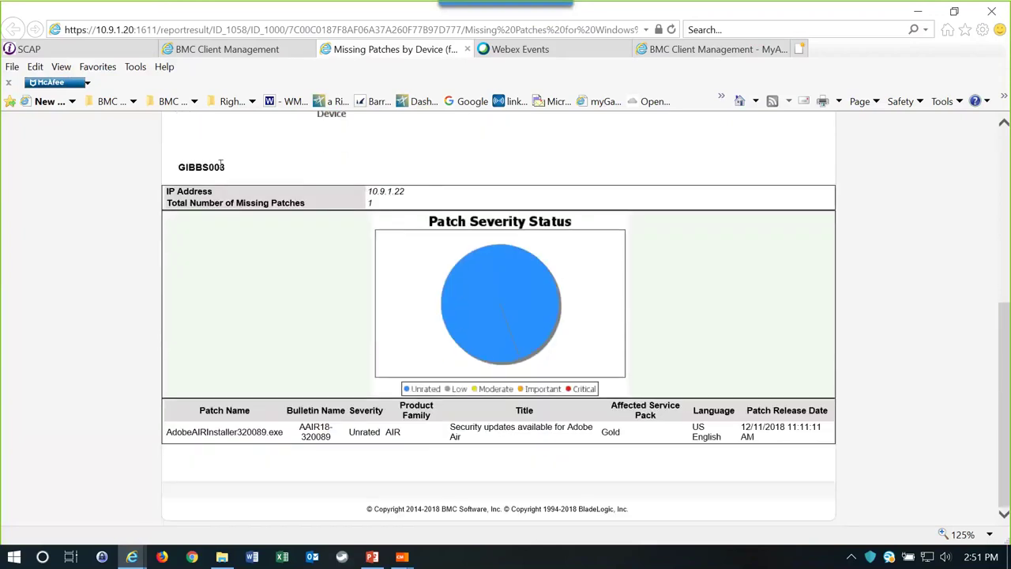
{"action": "double_click", "coordinate": [195, 167]}
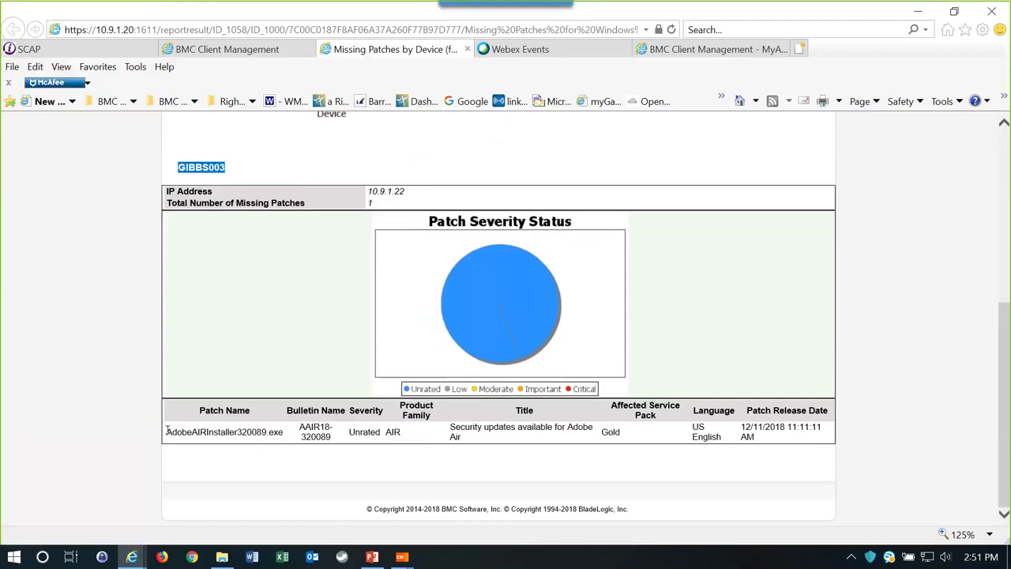
{"action": "left_click_drag", "start_coordinate": [166, 432], "coordinate": [282, 439]}
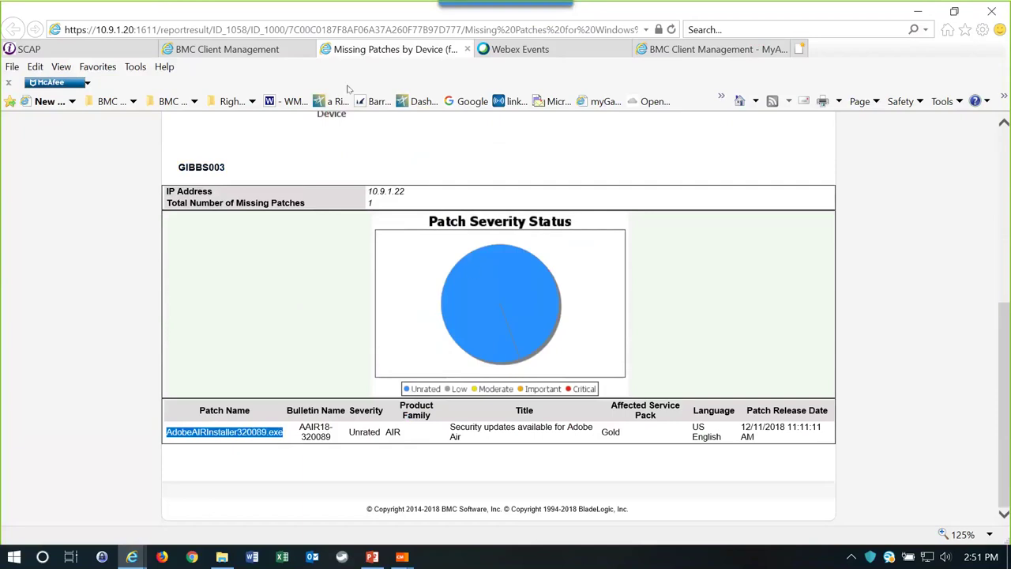
Switch to the PDF version of the missing patches report and review it through the Top 10 Vulnerable Devices chart.
{"action": "left_click", "coordinate": [251, 52]}
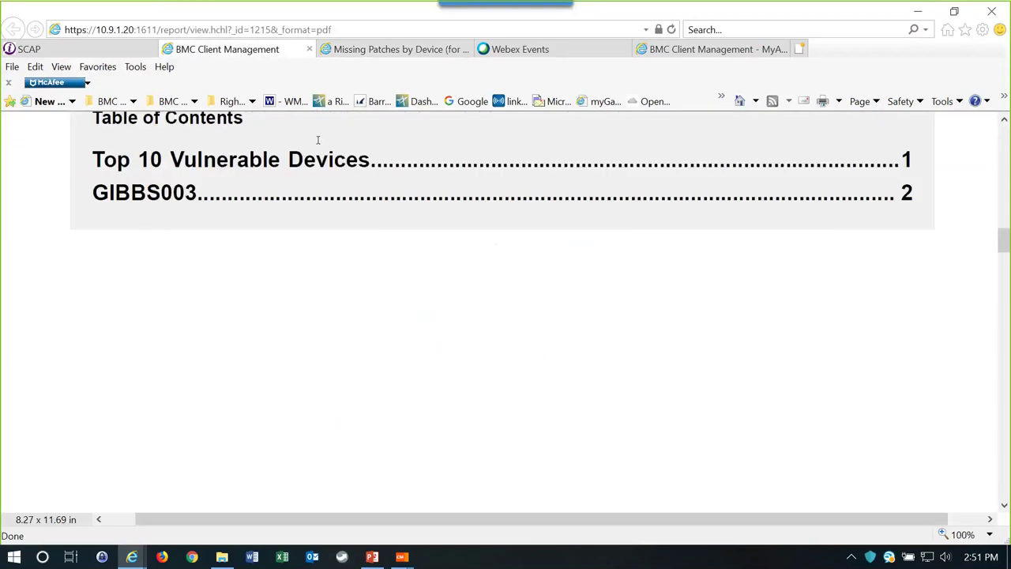
{"action": "scroll", "coordinate": [442, 293], "scroll_direction": "down", "scroll_amount": 5}
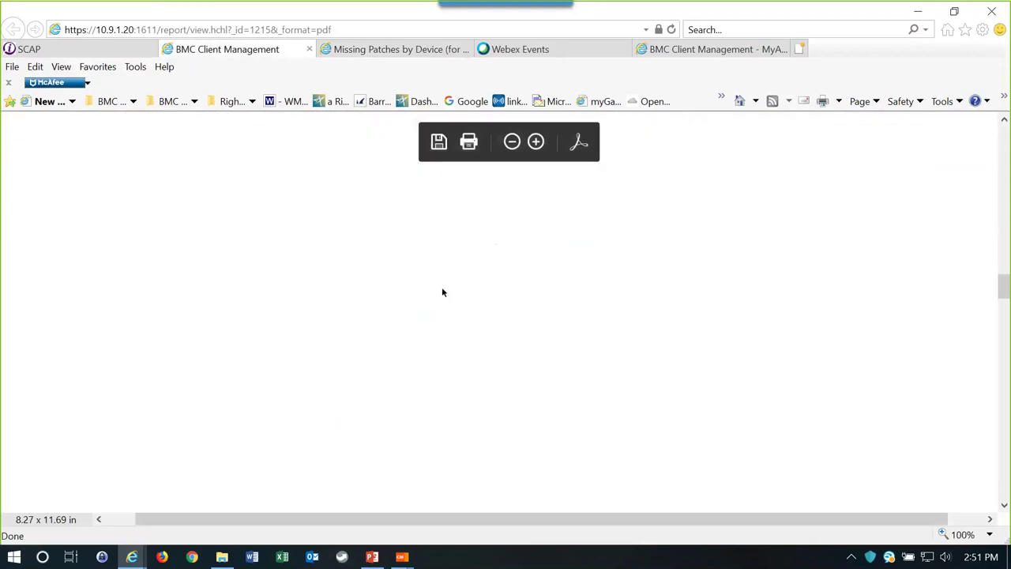
{"action": "scroll", "coordinate": [442, 292], "scroll_direction": "down", "scroll_amount": 5}
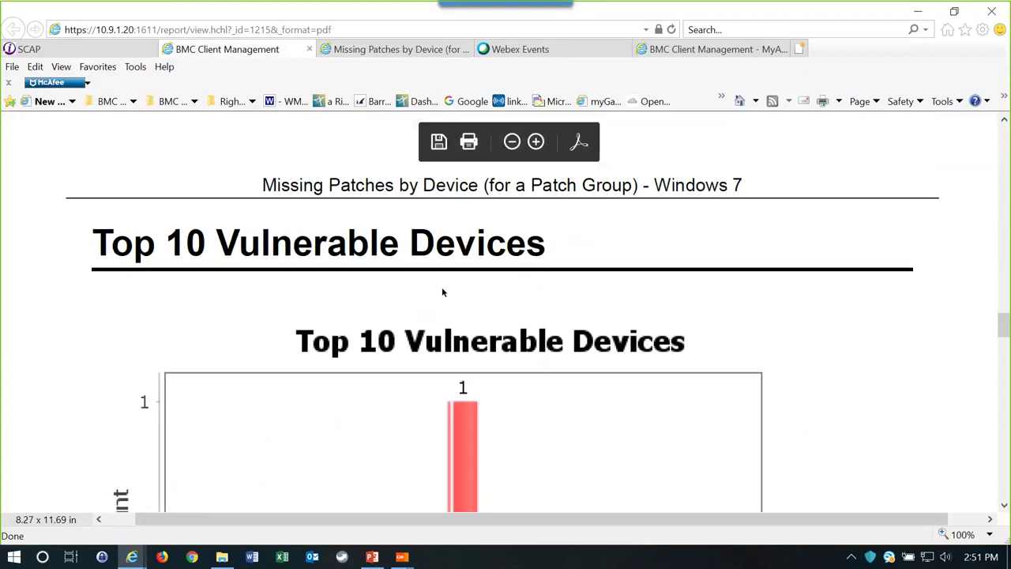
{"action": "scroll", "coordinate": [442, 292], "scroll_direction": "down", "scroll_amount": 5}
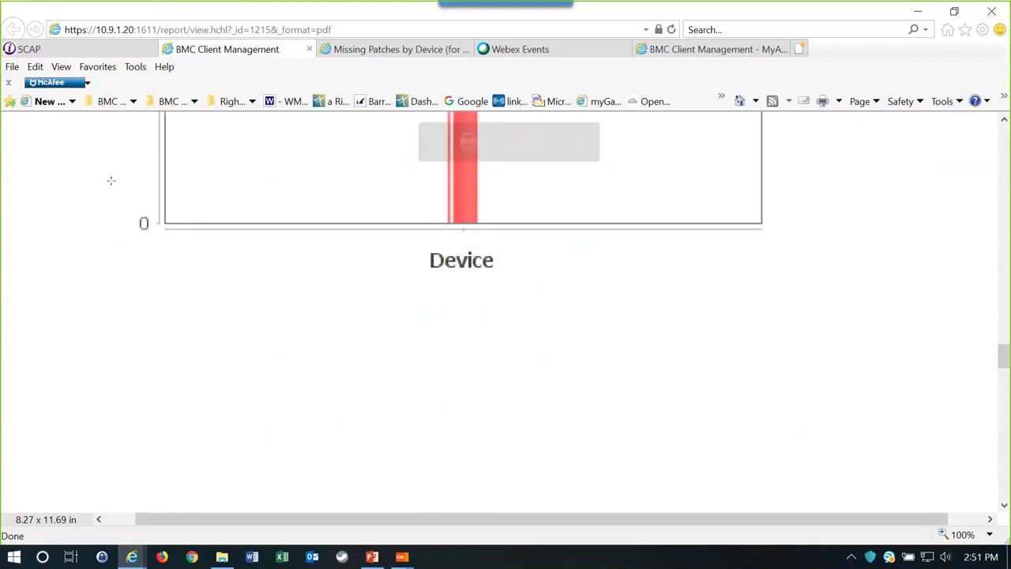
Show the DISA SCAP benchmark downloads page and switch to the Windows_10_STIG results report.
{"action": "left_click", "coordinate": [95, 49]}
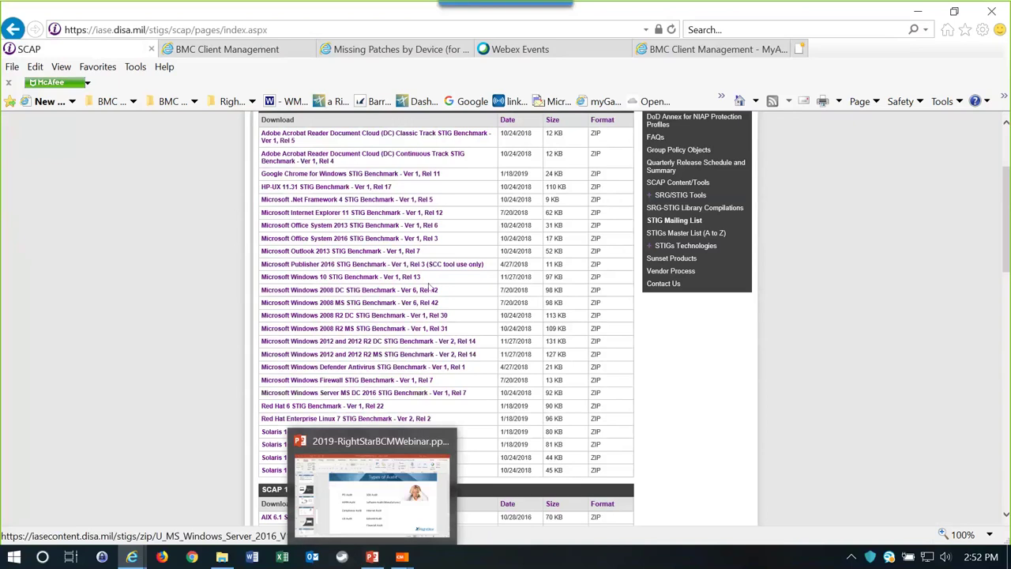
{"action": "left_click", "coordinate": [132, 557]}
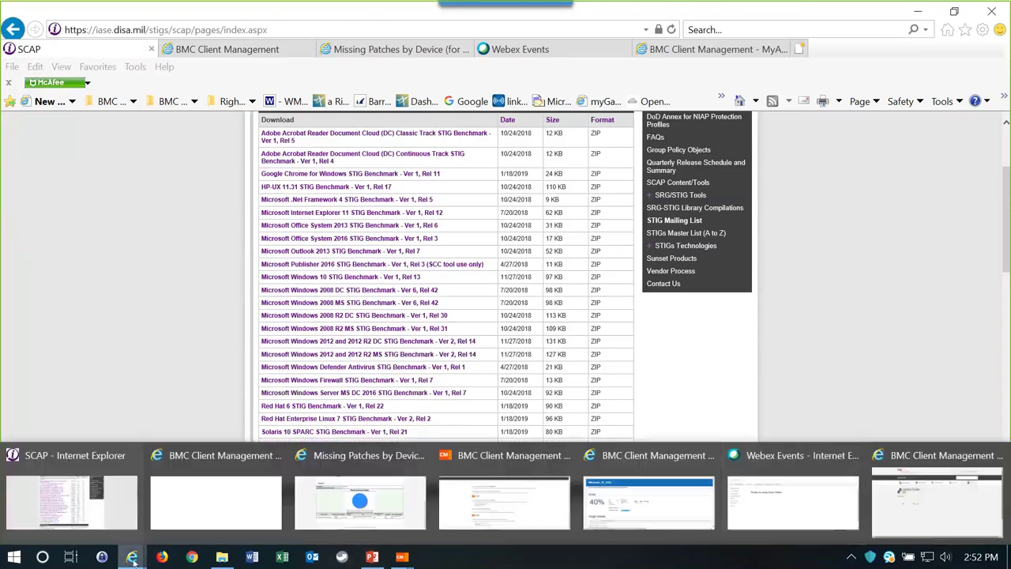
{"action": "left_click", "coordinate": [678, 492]}
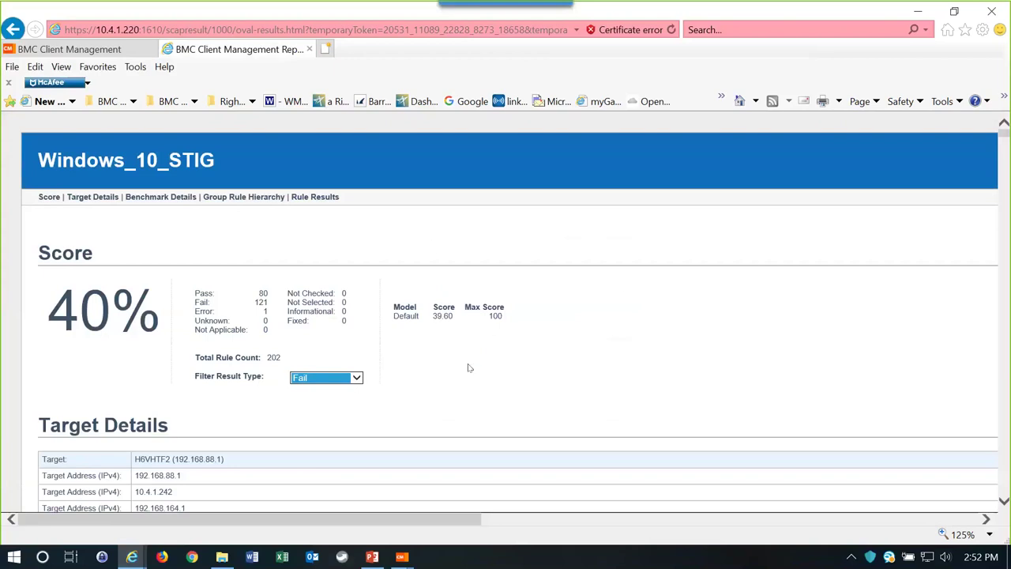
Review the benchmark details and the failed rules in the Group Rule Hierarchy of the Windows_10_STIG report.
{"action": "scroll", "coordinate": [476, 369], "scroll_direction": "down", "scroll_amount": 1}
{"action": "scroll", "coordinate": [475, 369], "scroll_direction": "down", "scroll_amount": 7}
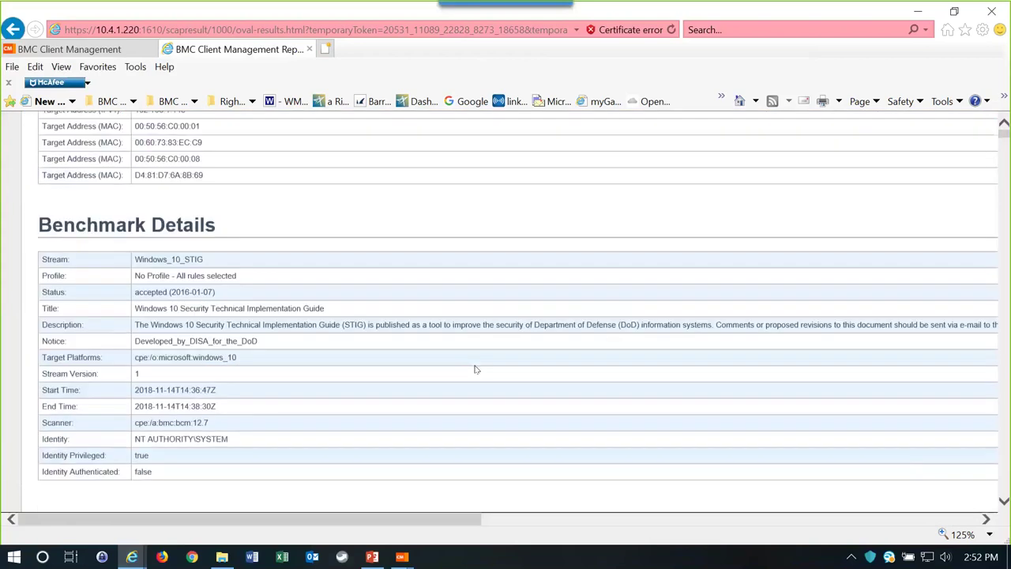
{"action": "scroll", "coordinate": [476, 368], "scroll_direction": "down", "scroll_amount": 6}
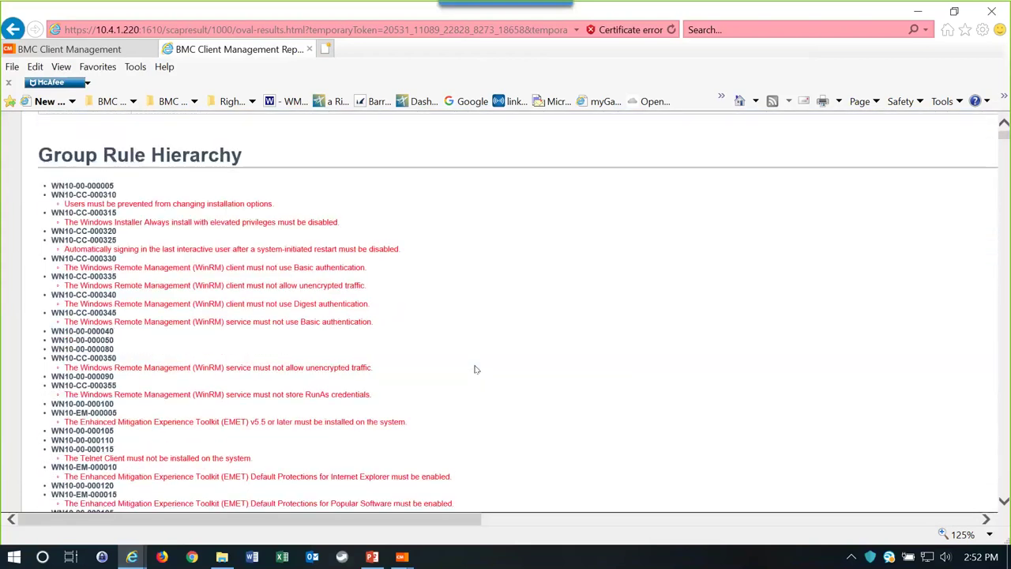
{"action": "scroll", "coordinate": [476, 369], "scroll_direction": "up", "scroll_amount": 1}
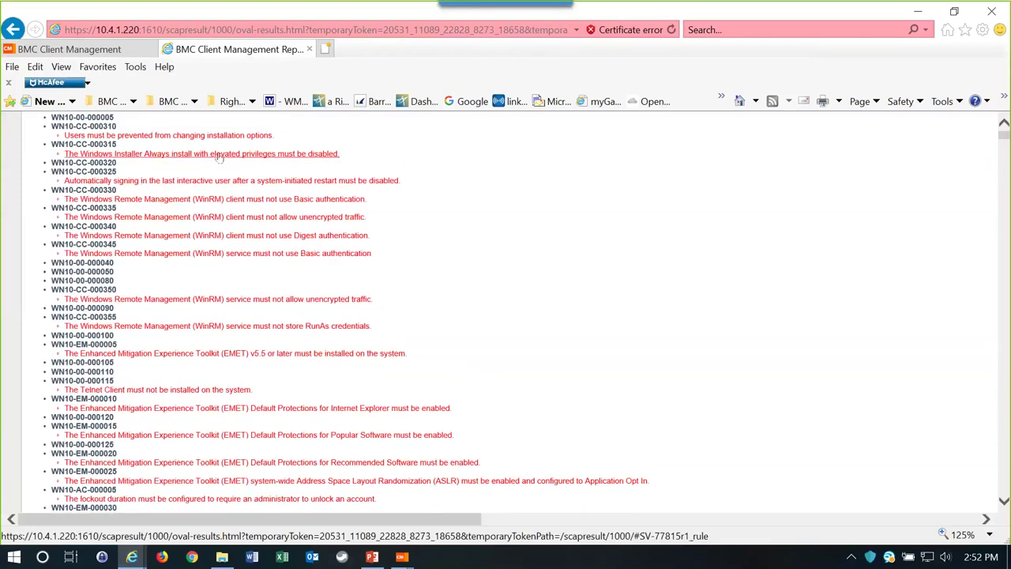
Open the failed rule on Windows Installer always installing with elevated privileges and highlight its fix text.
{"action": "left_click", "coordinate": [286, 155]}
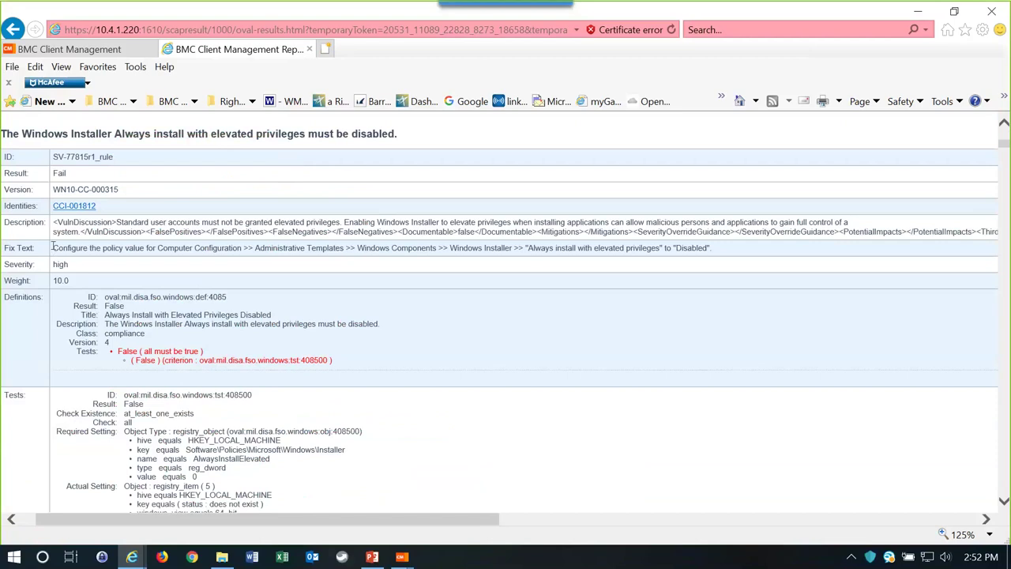
{"action": "left_click_drag", "start_coordinate": [53, 247], "coordinate": [713, 247]}
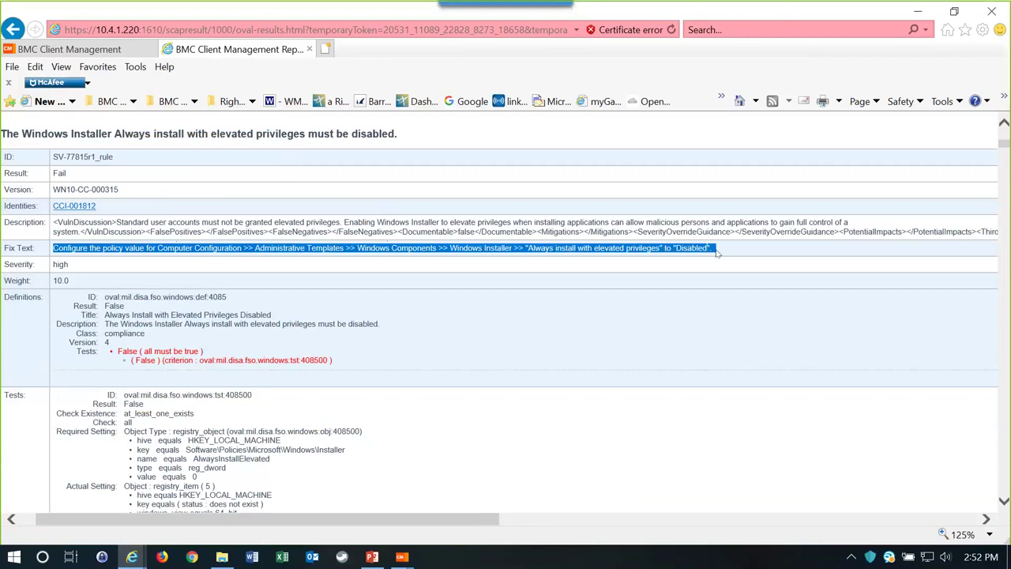
{"action": "left_click", "coordinate": [713, 247]}
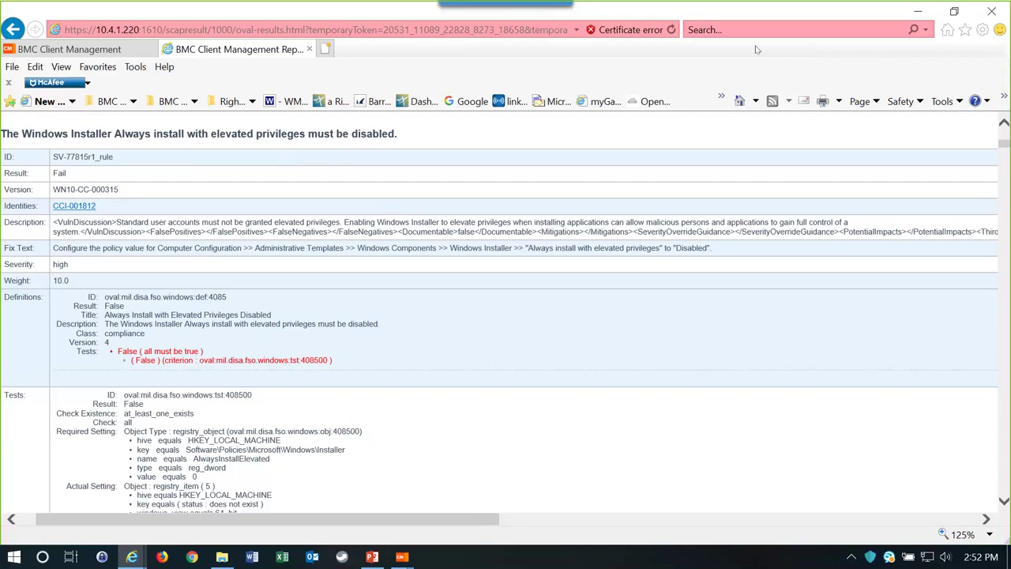
Switch to PowerPoint, start the slide show from the Types of Audit slide and advance to BCM Collects and Reports.
{"action": "left_click", "coordinate": [372, 558]}
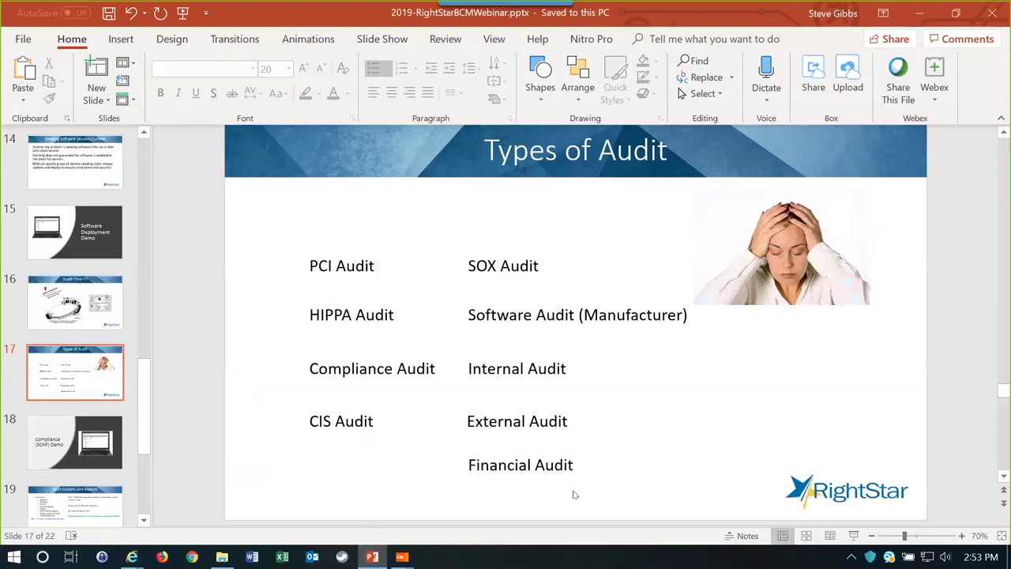
{"action": "left_click", "coordinate": [854, 537]}
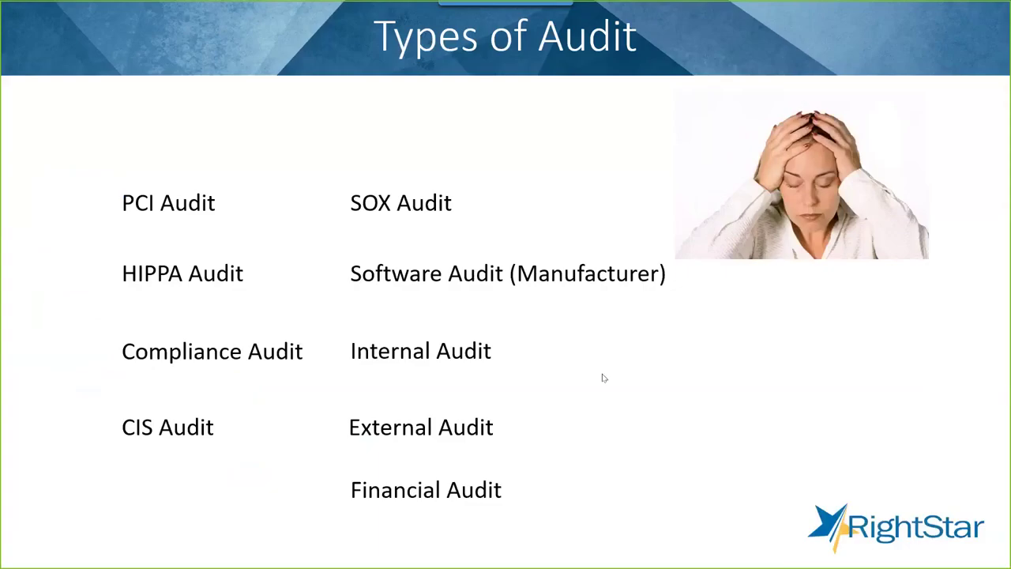
{"action": "left_click", "coordinate": [594, 369]}
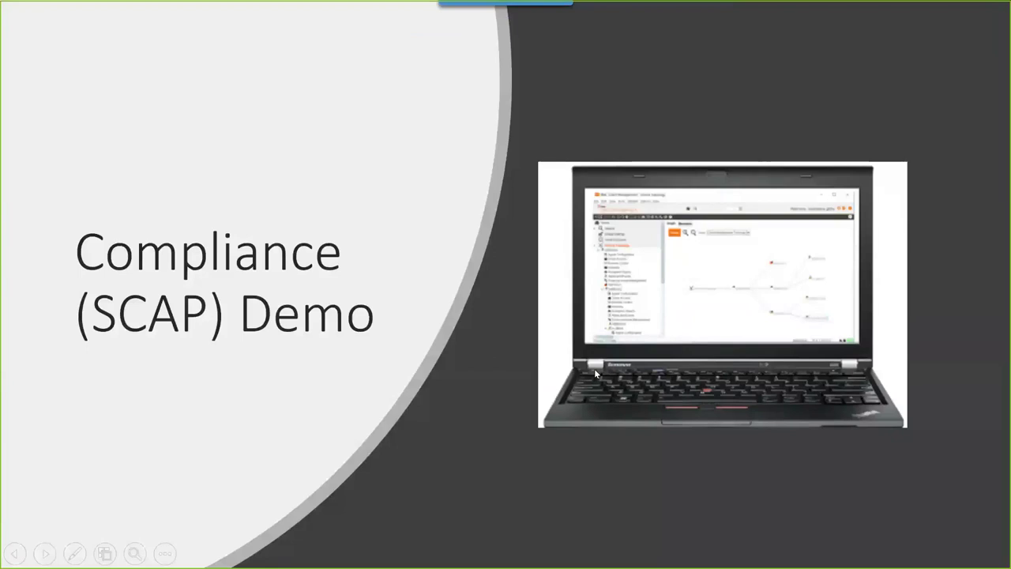
{"action": "left_click", "coordinate": [594, 373]}
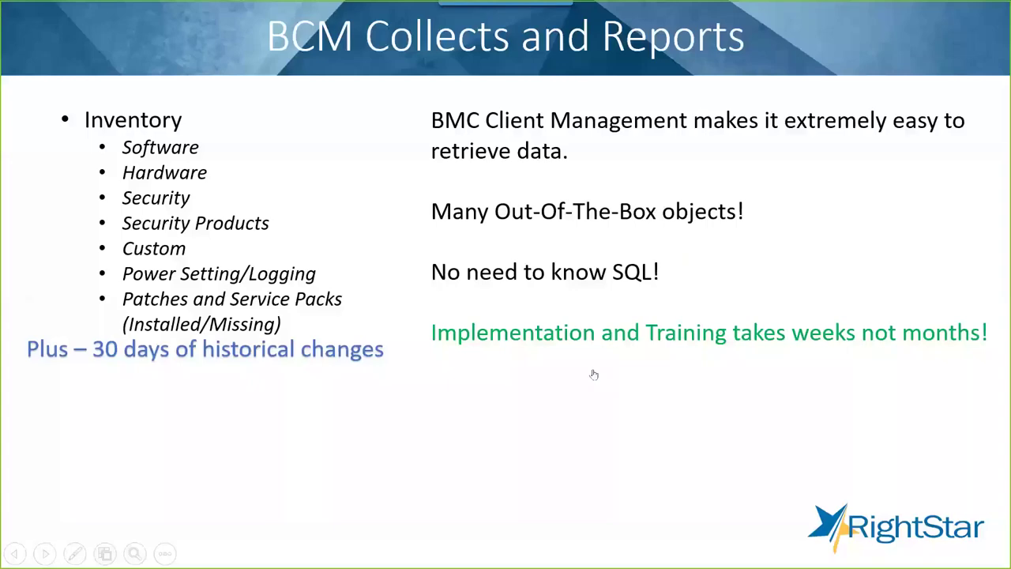